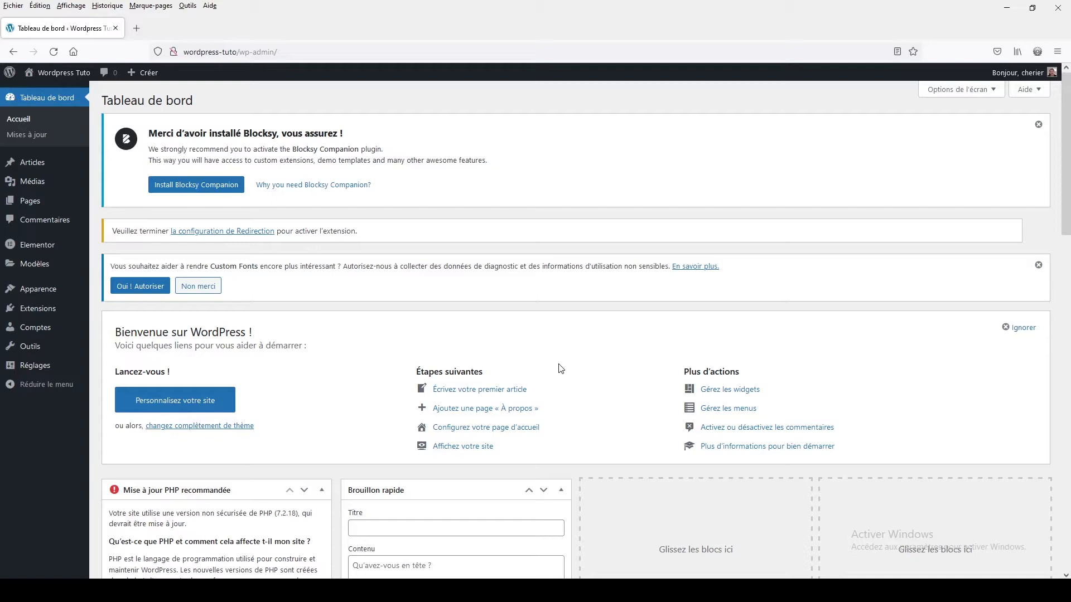
- Search the WordPress plugin directory for "events"
left_click(47, 310)
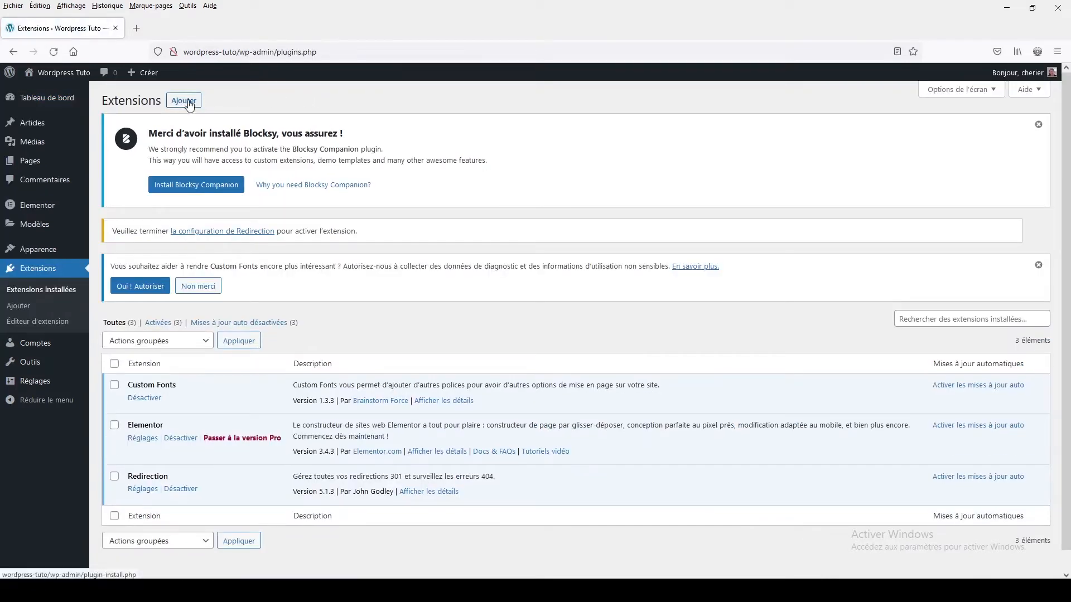
left_click(194, 104)
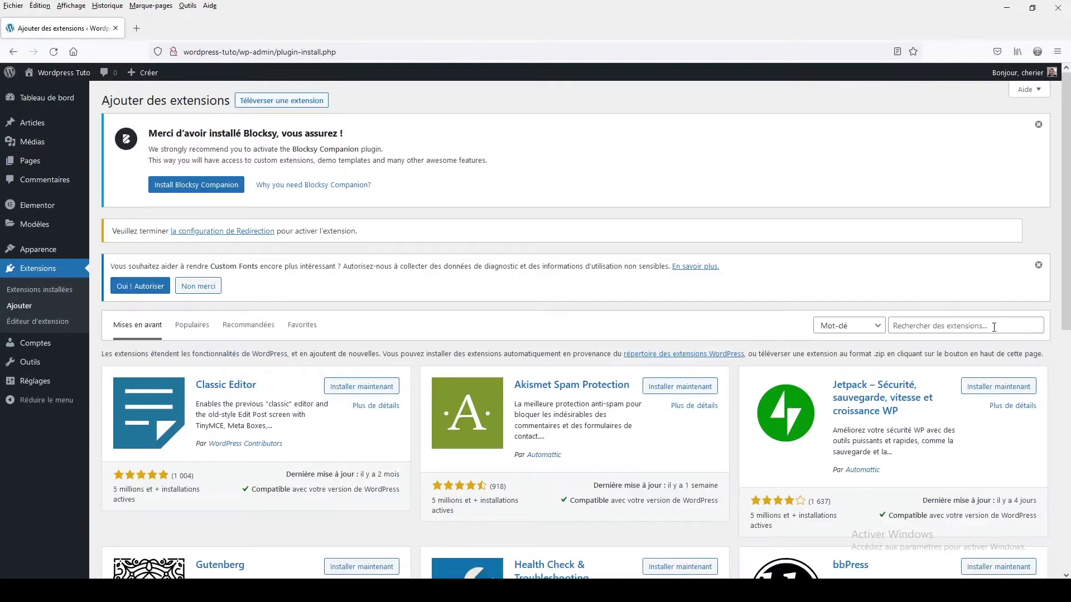
left_click(994, 328)
type("ev")
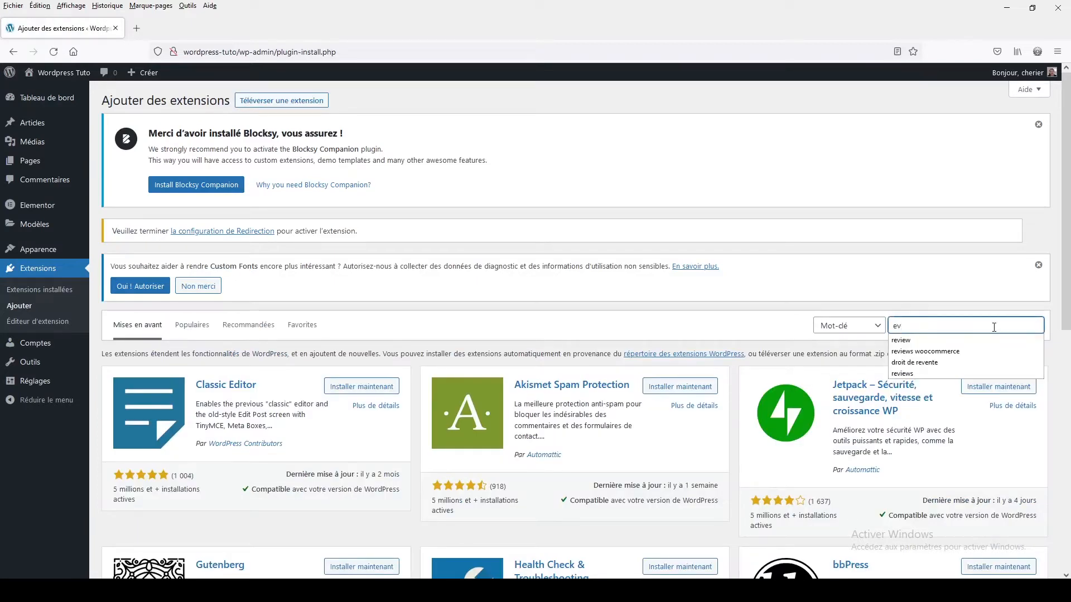
type("ents")
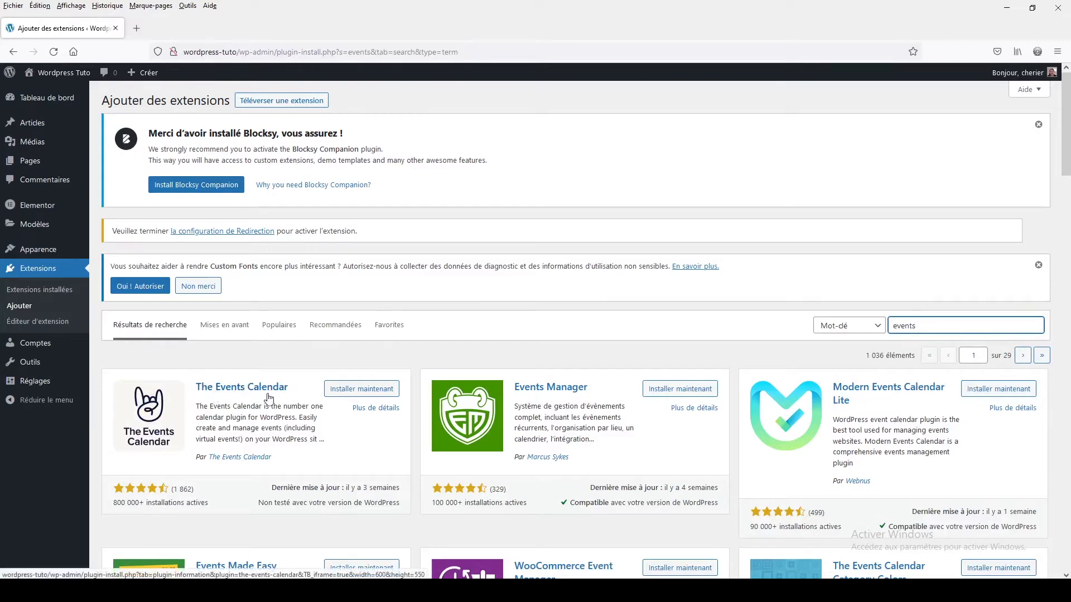
- Install and activate The Events Calendar, and skip its data-sharing invitation
left_click(349, 394)
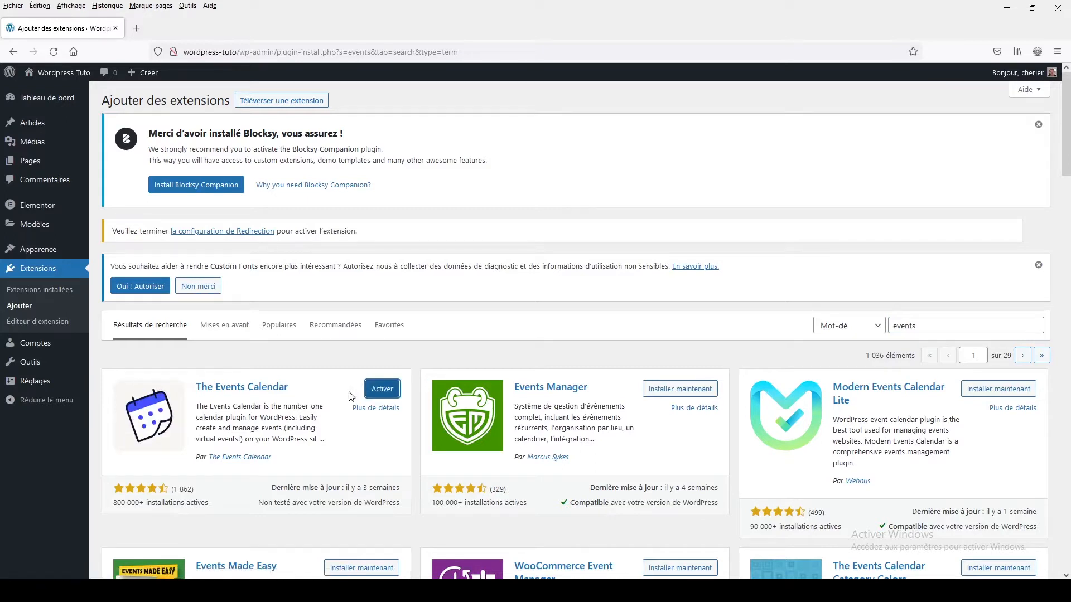
left_click(379, 395)
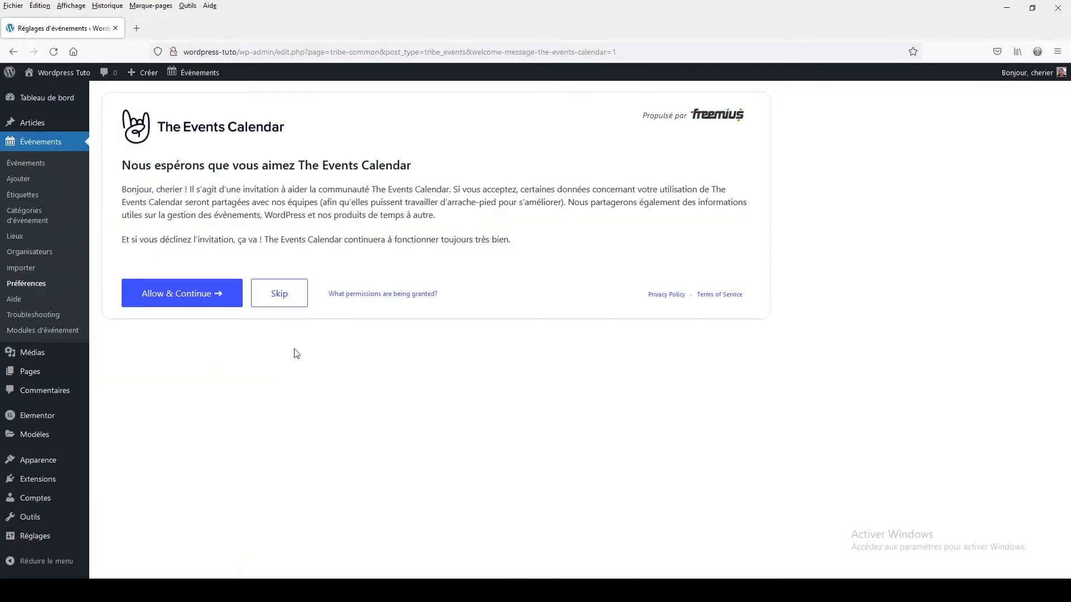
left_click(276, 309)
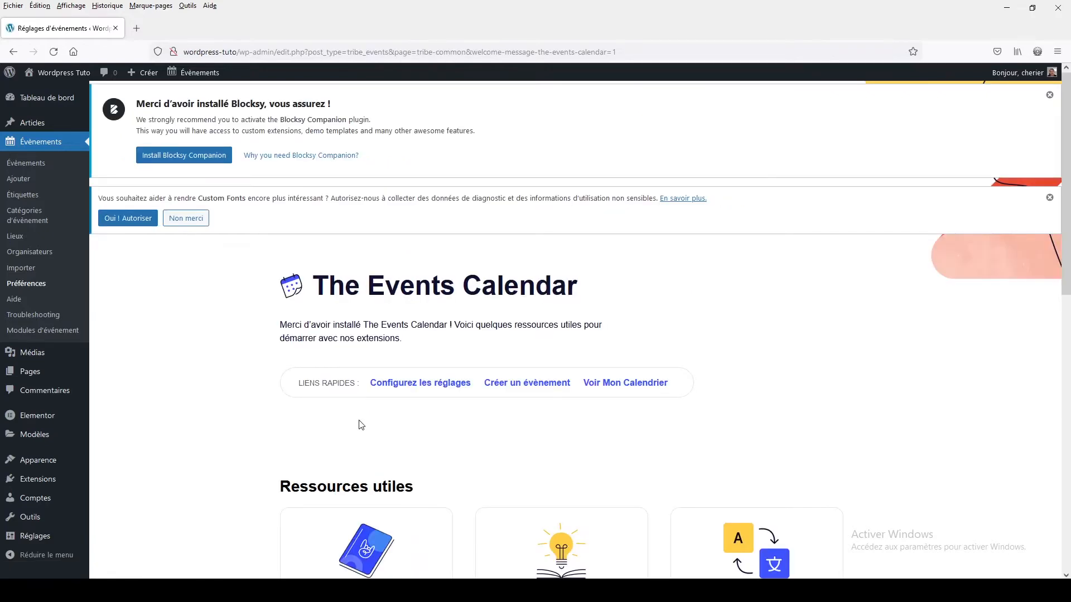
scroll(362, 425, "down", 10)
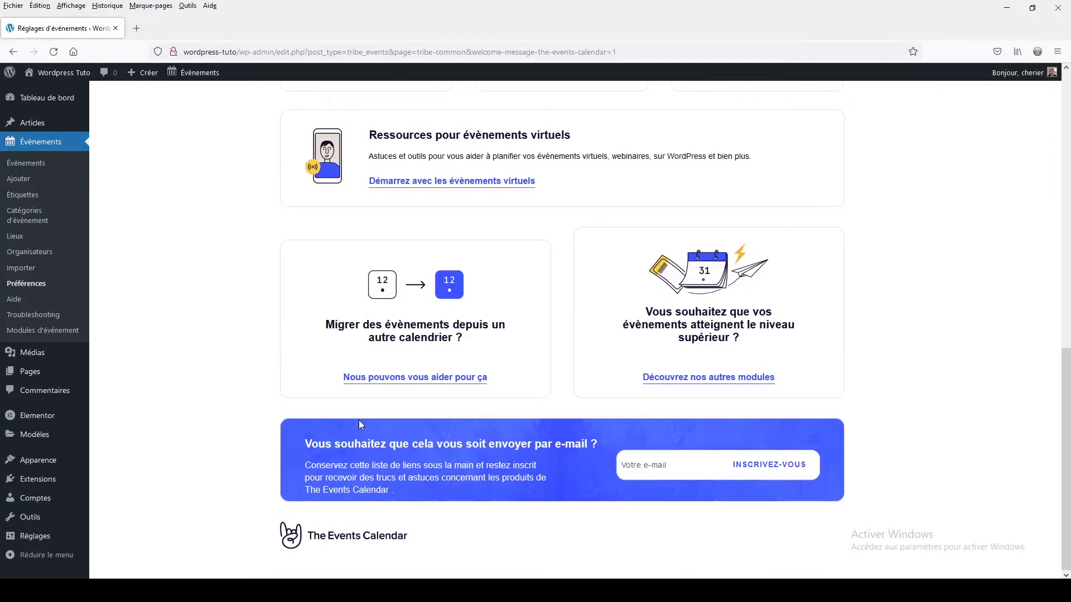
scroll(359, 420, "up", 10)
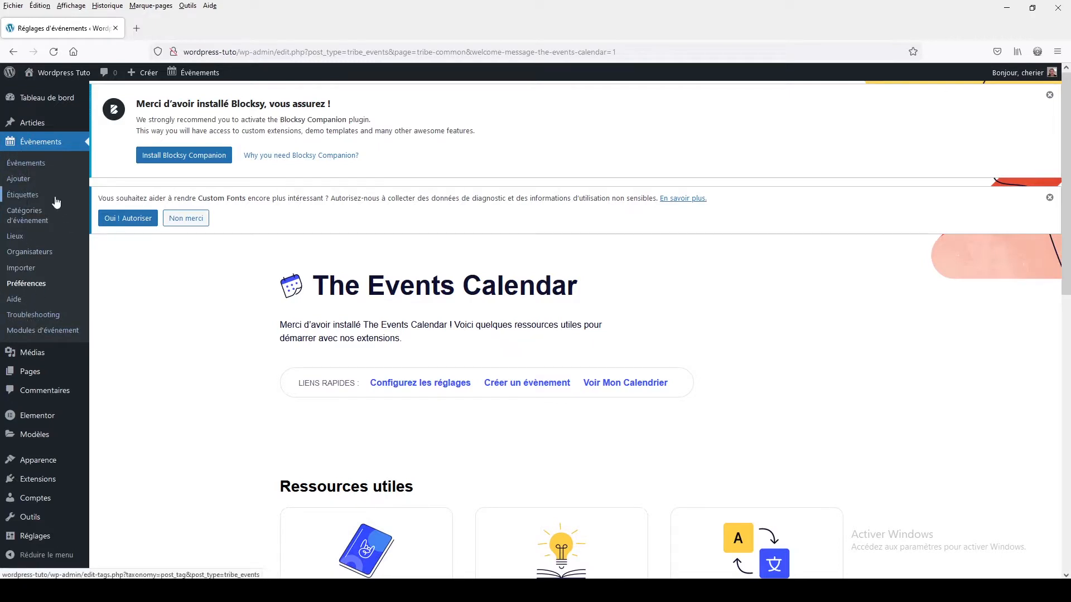
- Add an event category named "Soirées" with the slug left empty and no parent category
left_click(34, 224)
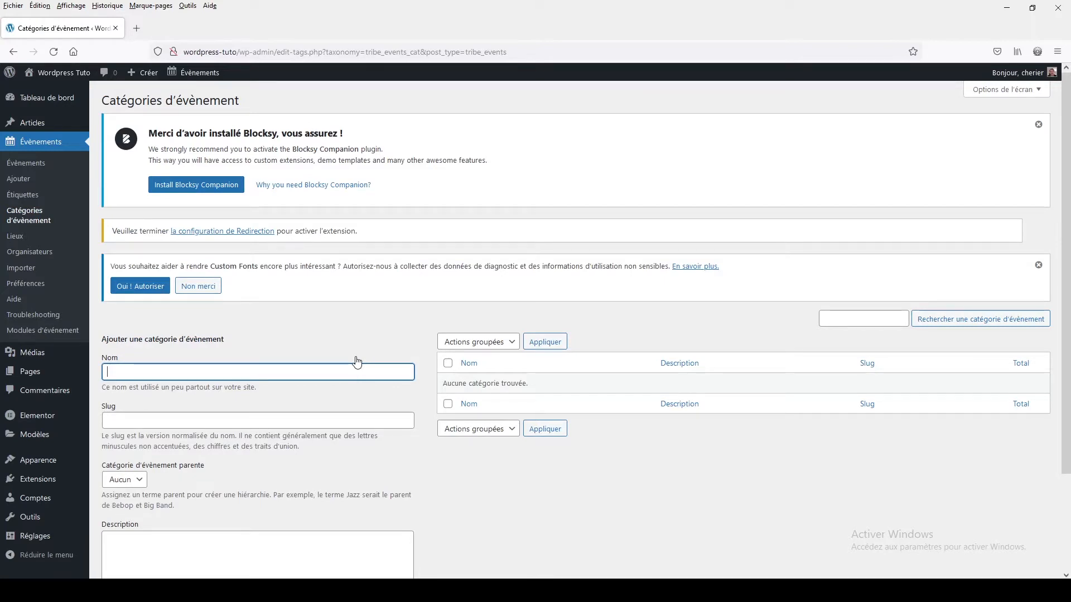
left_click(302, 372)
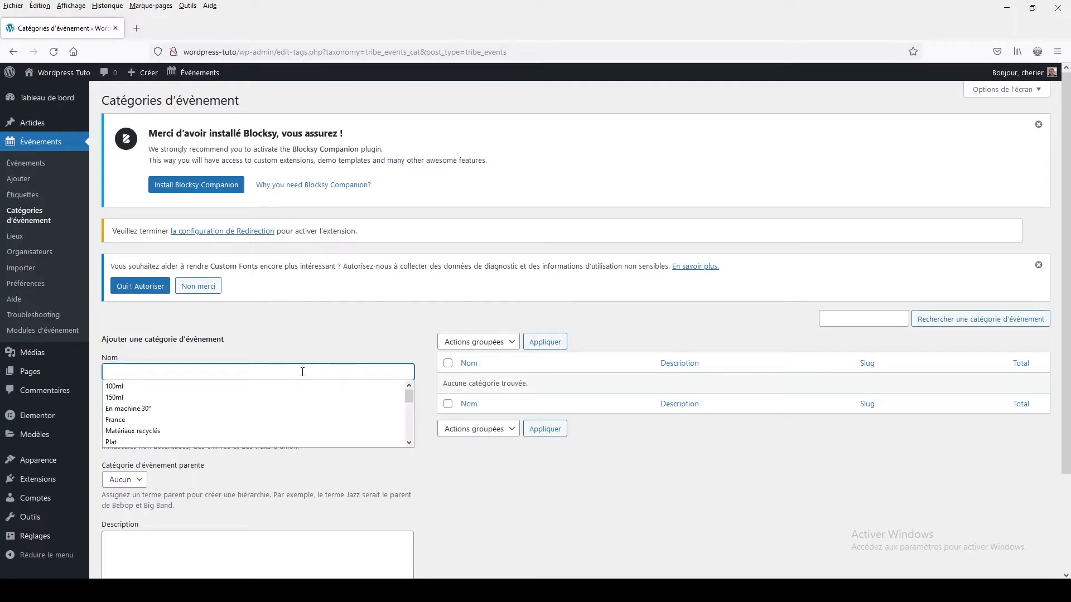
type("Soiré")
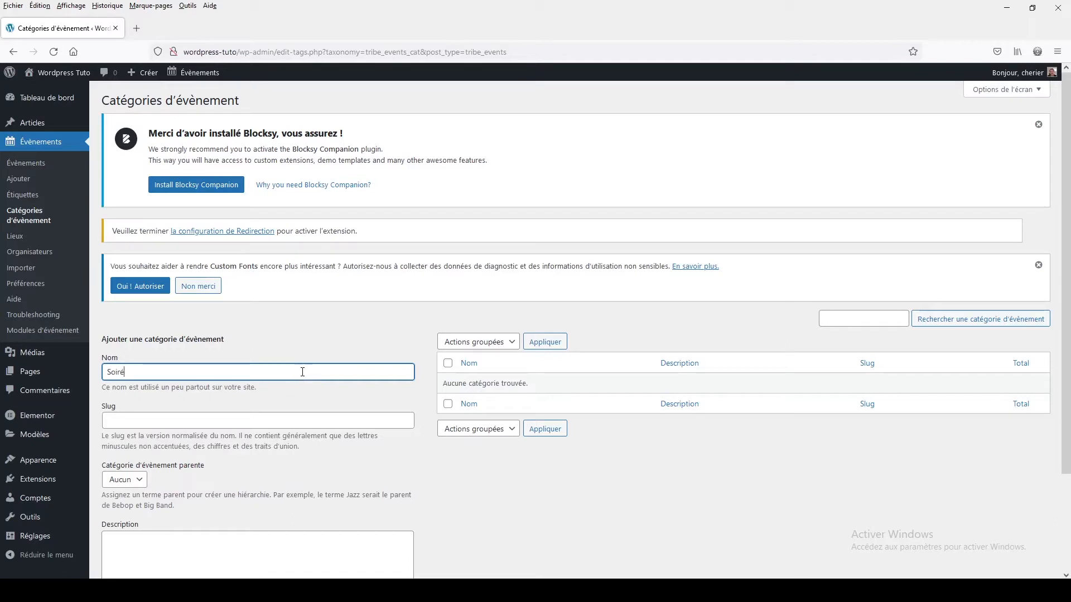
type("es")
left_click(184, 418)
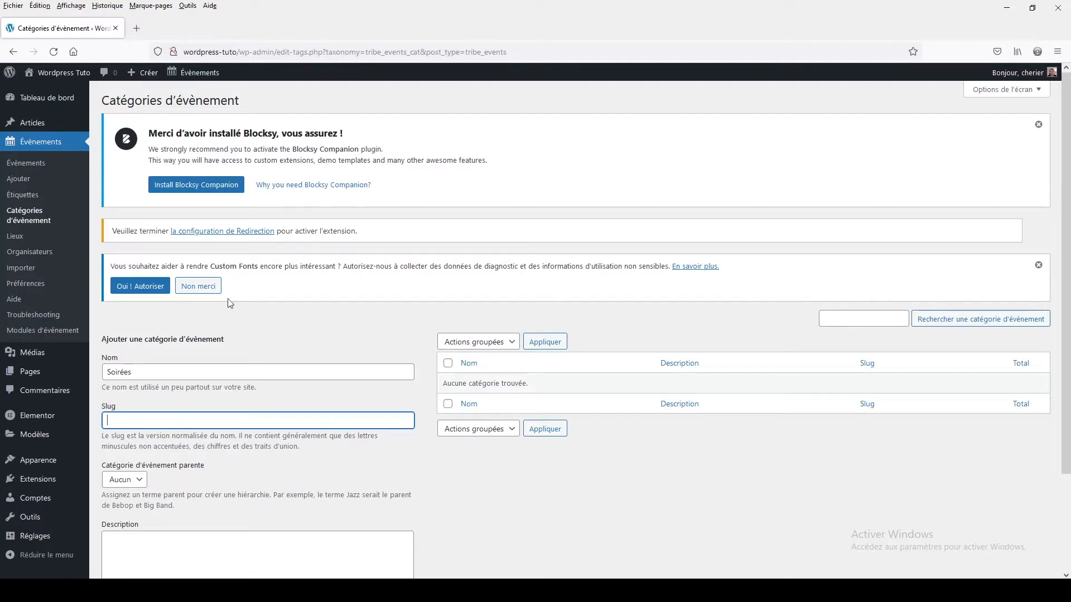
scroll(162, 404, "down", 3)
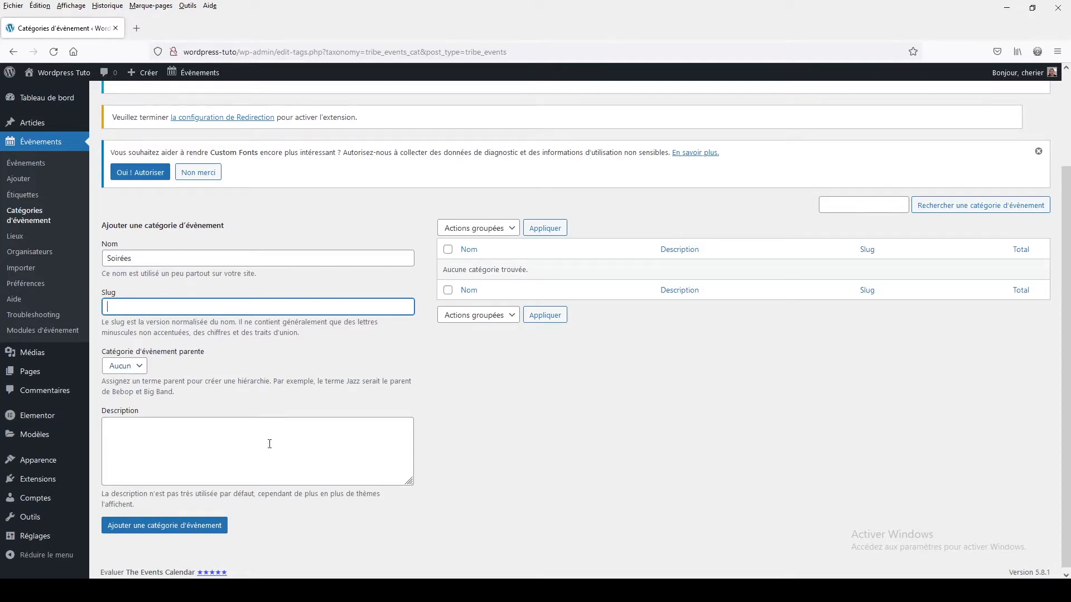
left_click(163, 535)
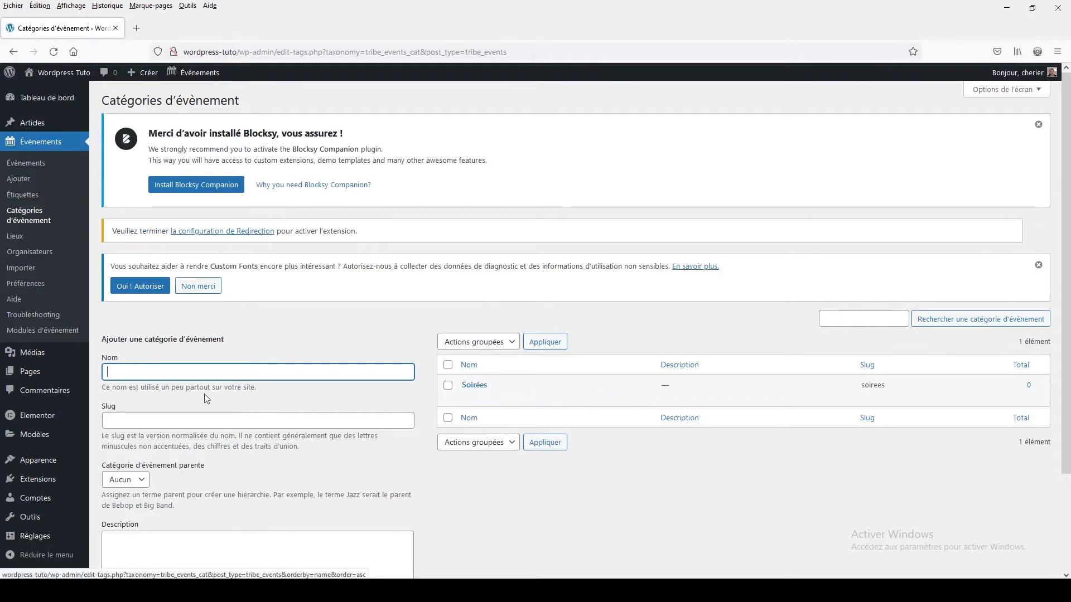
- Add a second event category named "Journée" with no parent category
left_click(165, 373)
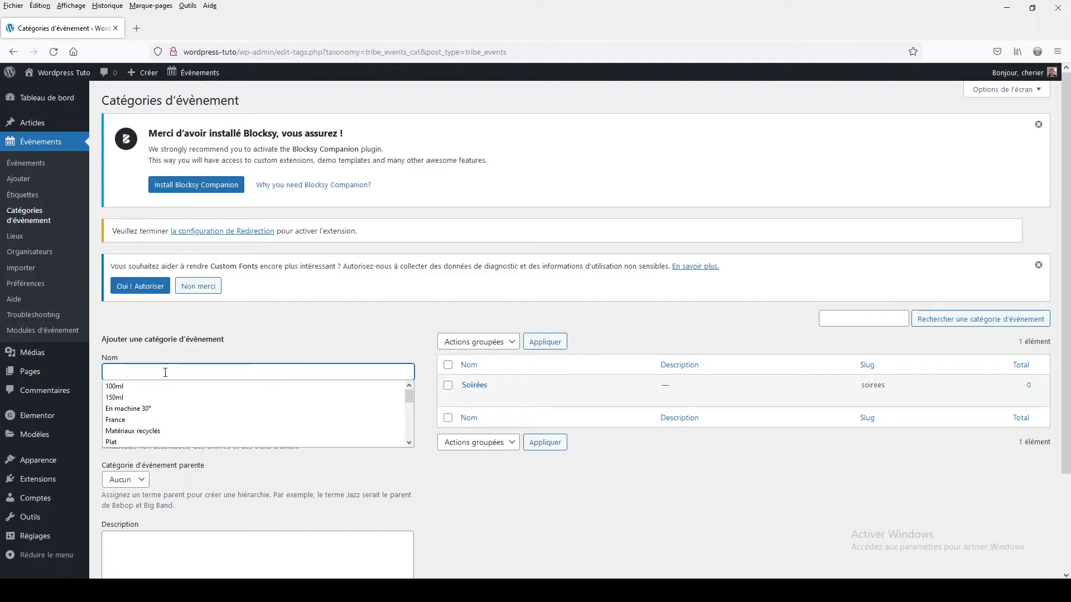
type("Journée")
scroll(260, 479, "down", 2)
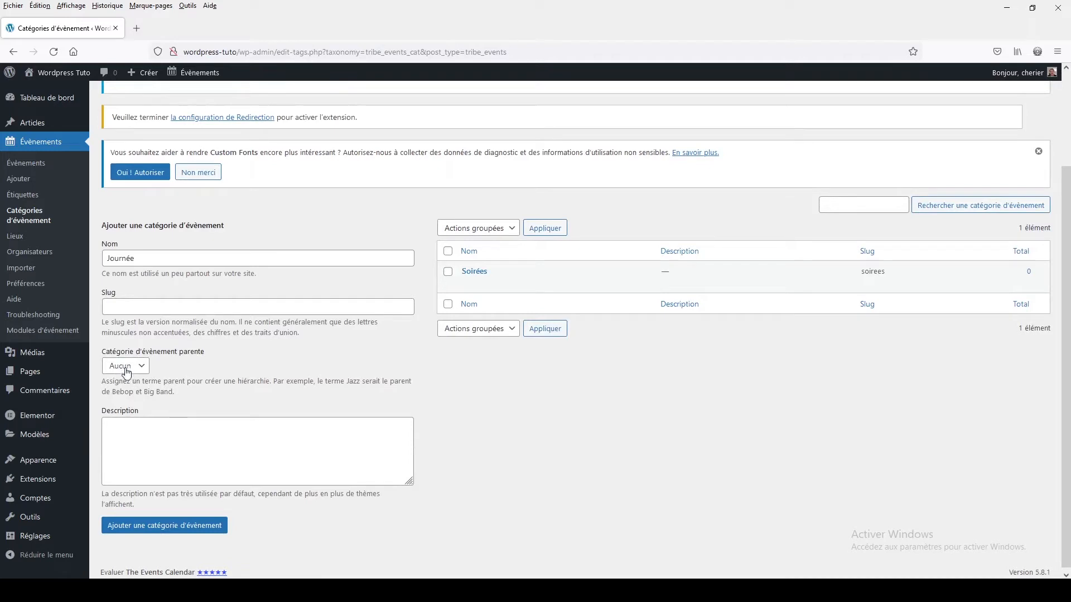
left_click(170, 527)
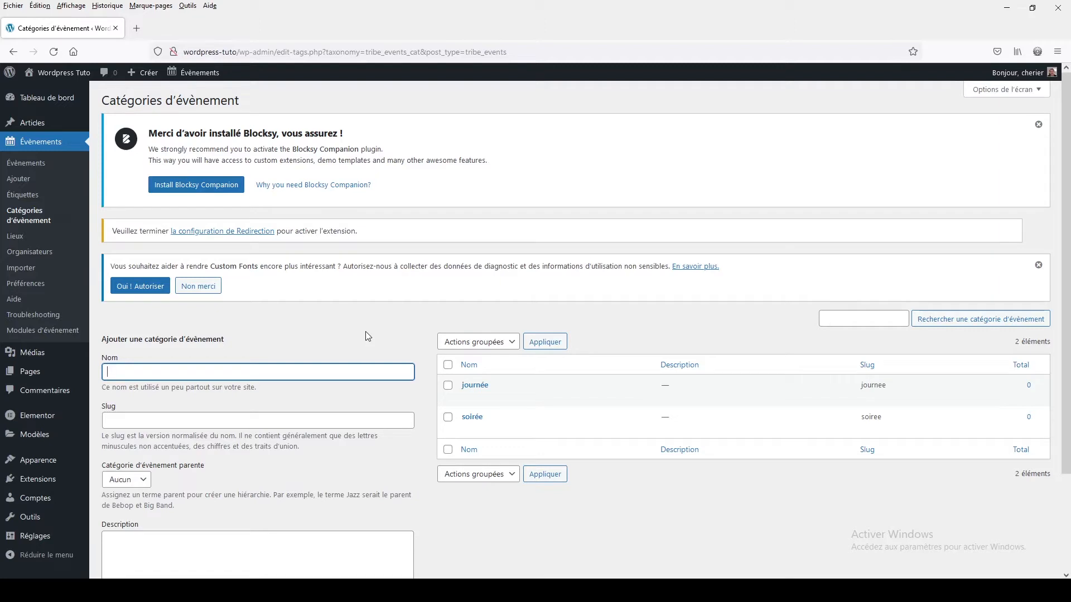
- Open the event display preferences and review the basic theme settings, including the available event templates
left_click(34, 286)
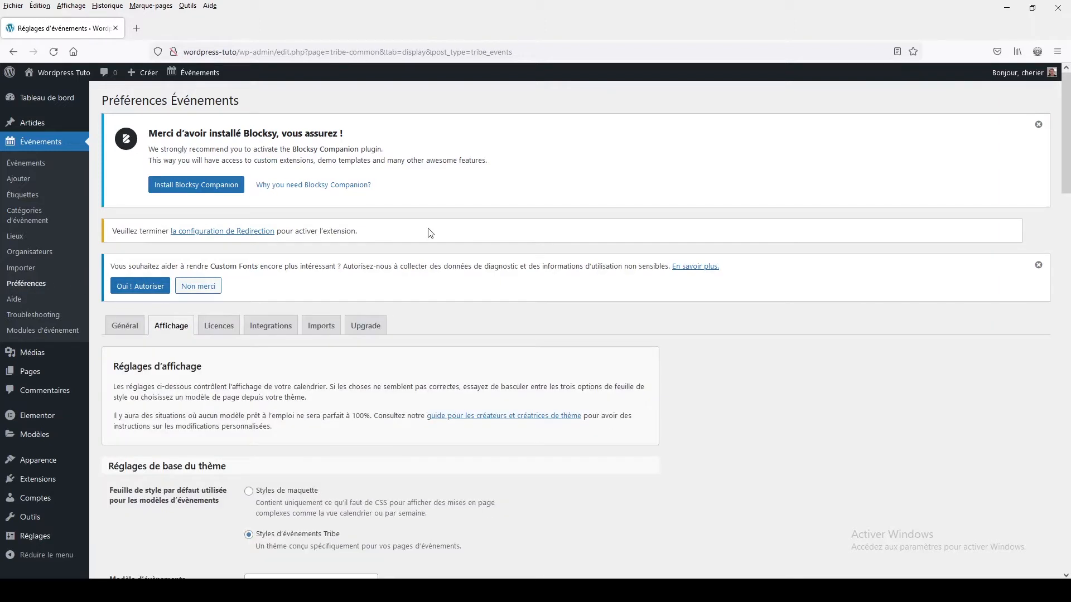
scroll(430, 233, "down", 4)
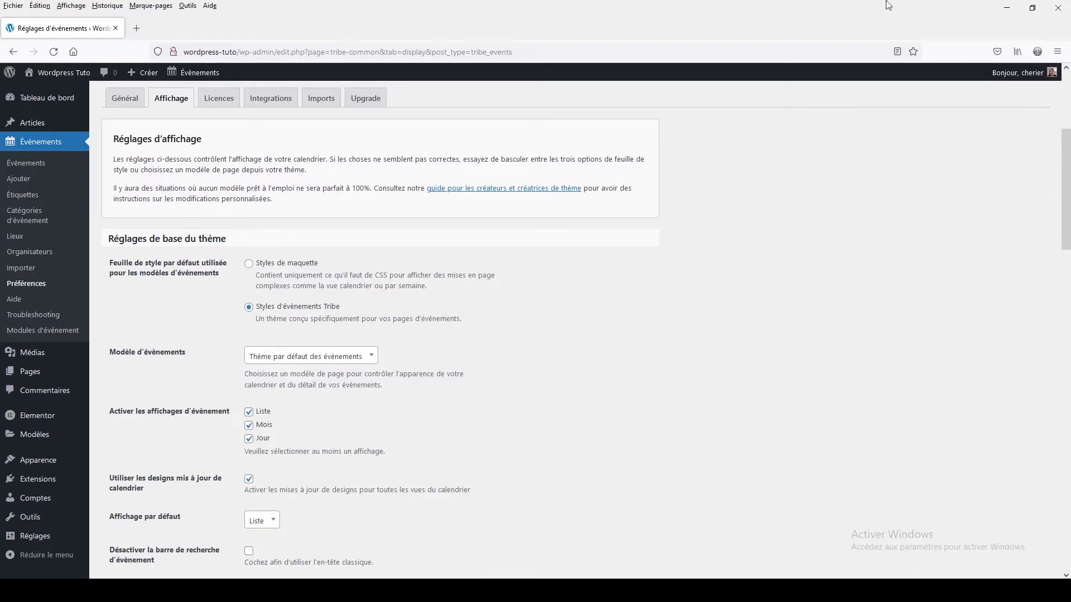
left_click(276, 359)
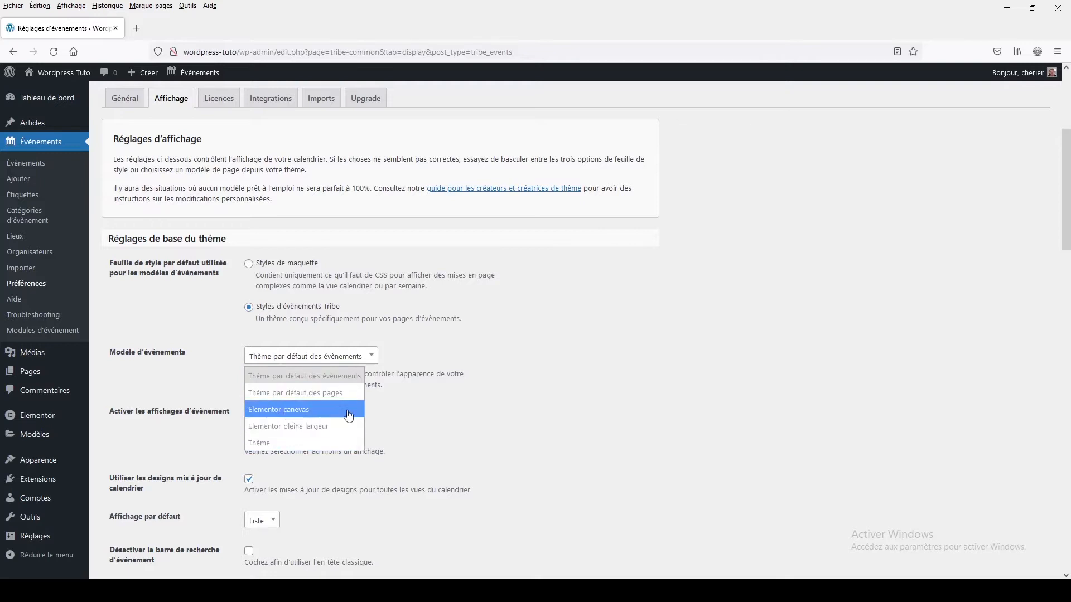
left_click(548, 361)
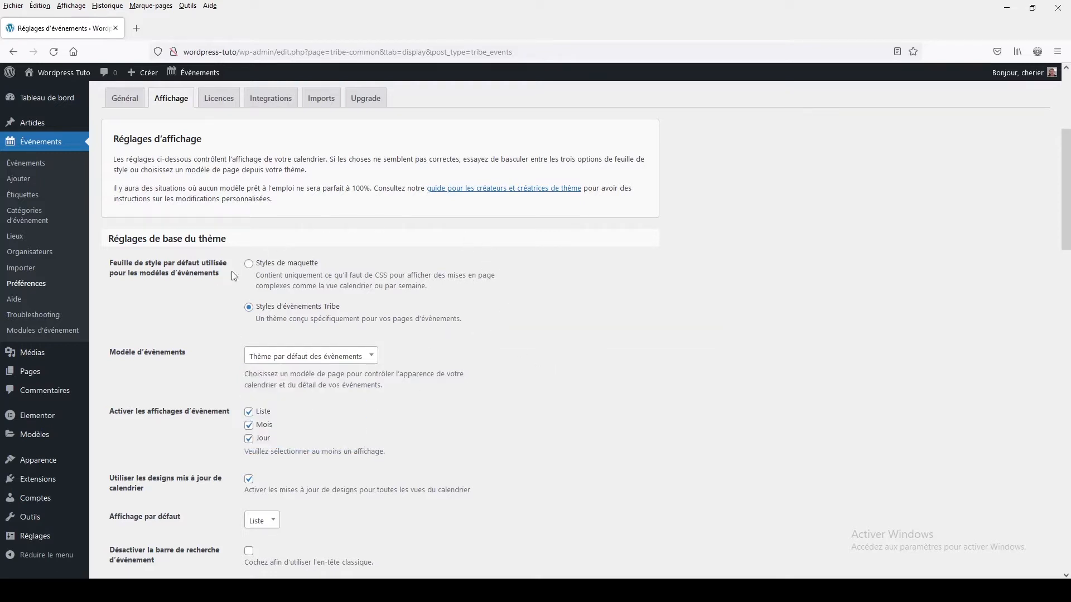
scroll(587, 420, "down", 1)
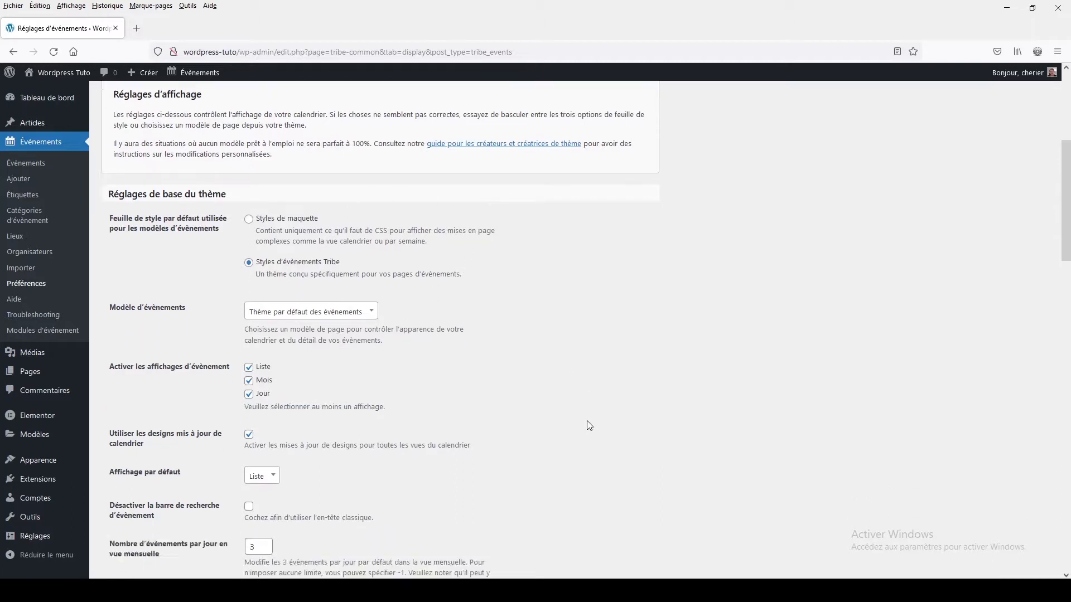
scroll(587, 426, "down", 3)
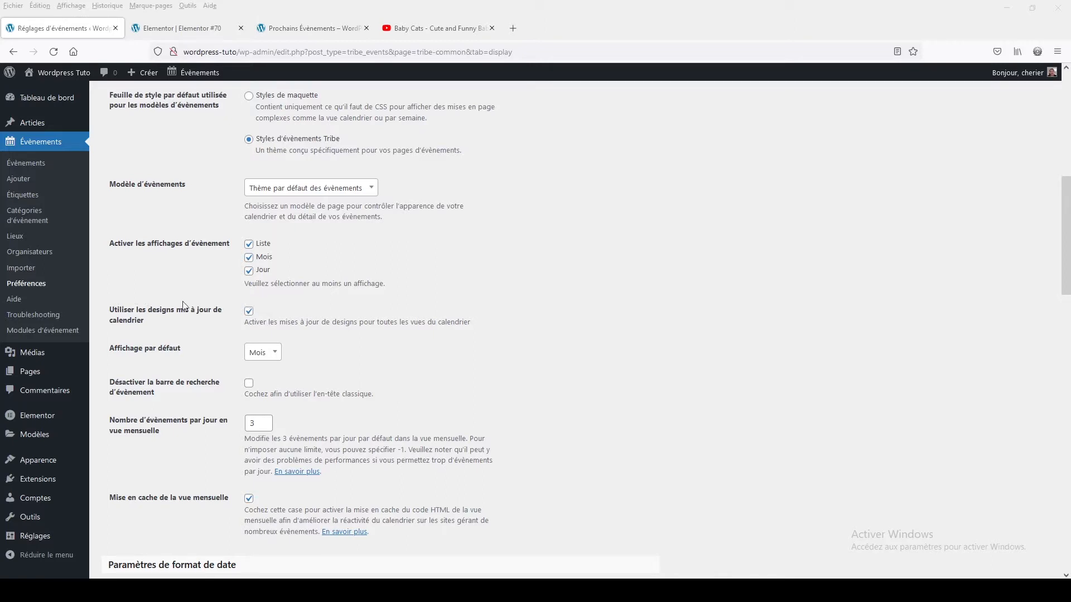
- Turn off the updated calendar designs and try the option that disables the event search bar
left_click(249, 310)
left_click(249, 310)
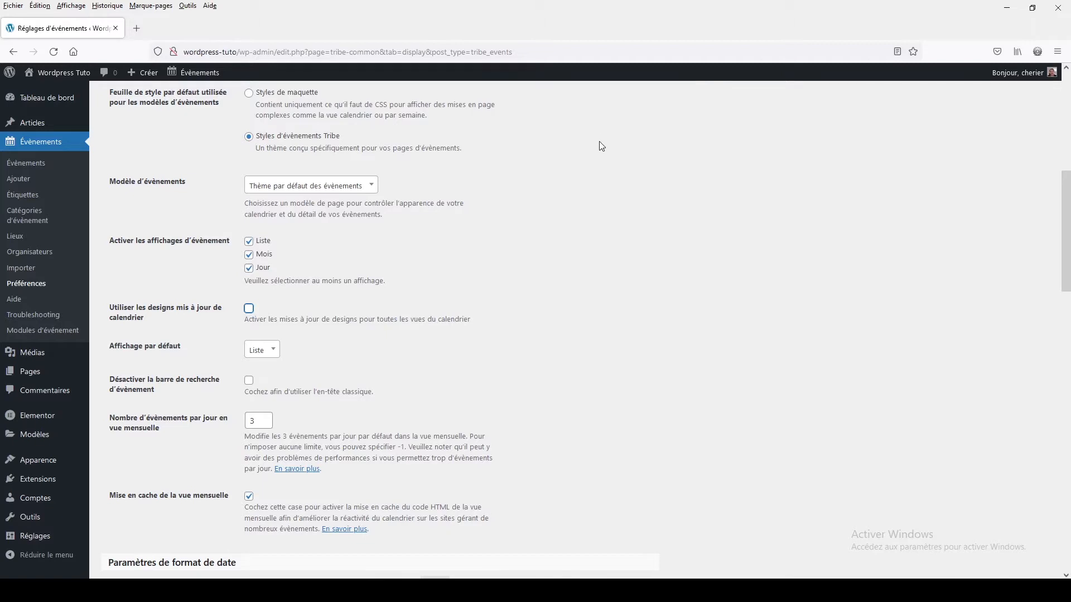
left_click(249, 384)
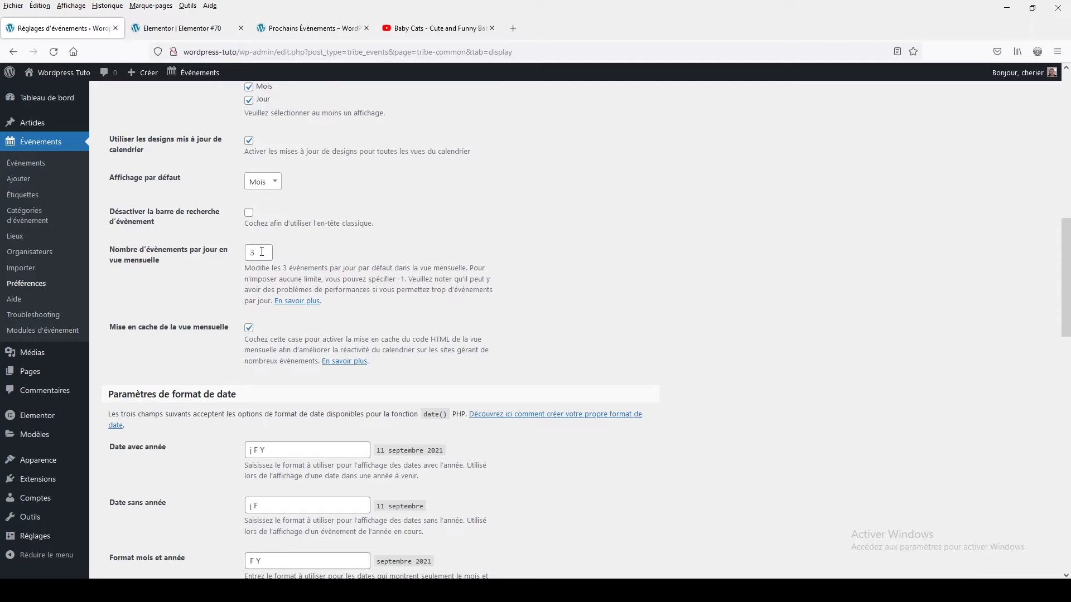
- Try replacing the number of events shown per day in the month view
left_click_drag(261, 251, 243, 254)
type("-1")
left_click(305, 252)
left_click_drag(258, 246, 240, 248)
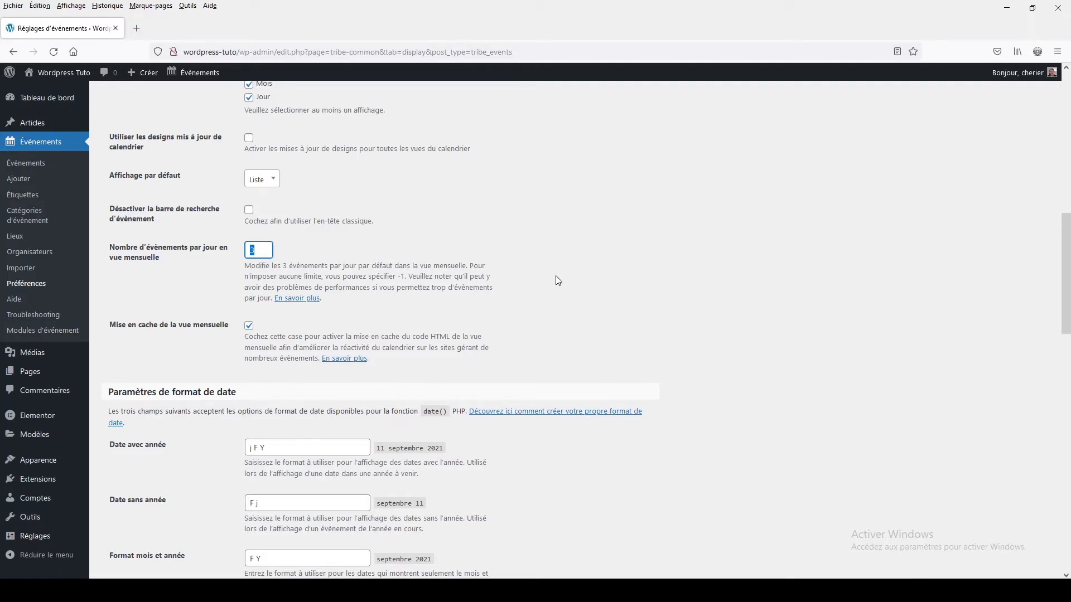
- Set the format for dates without a year to "j F"
scroll(552, 280, "down", 5)
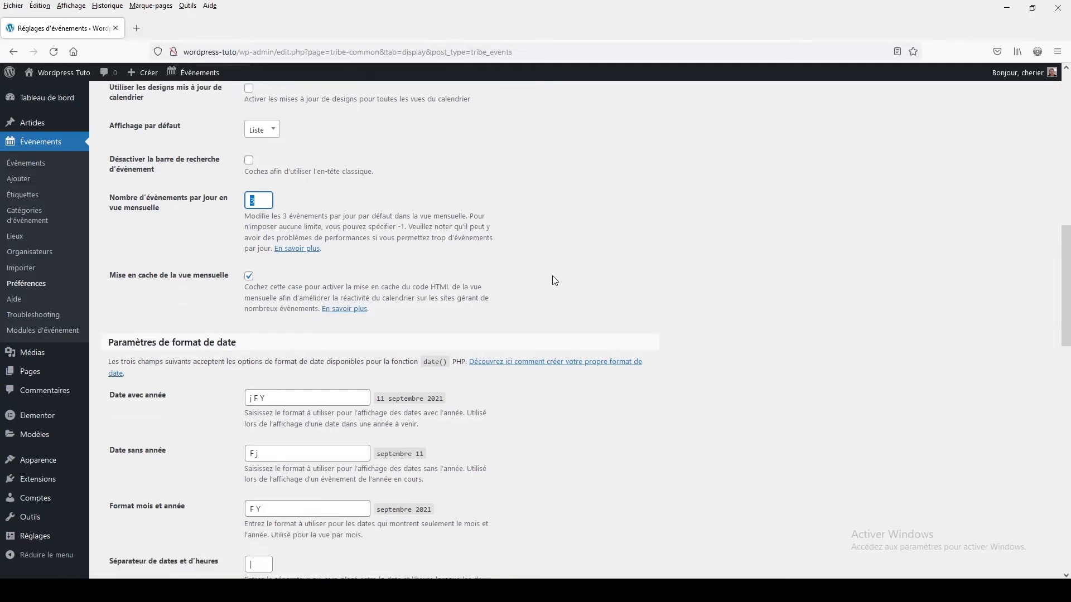
scroll(502, 294, "up", 1)
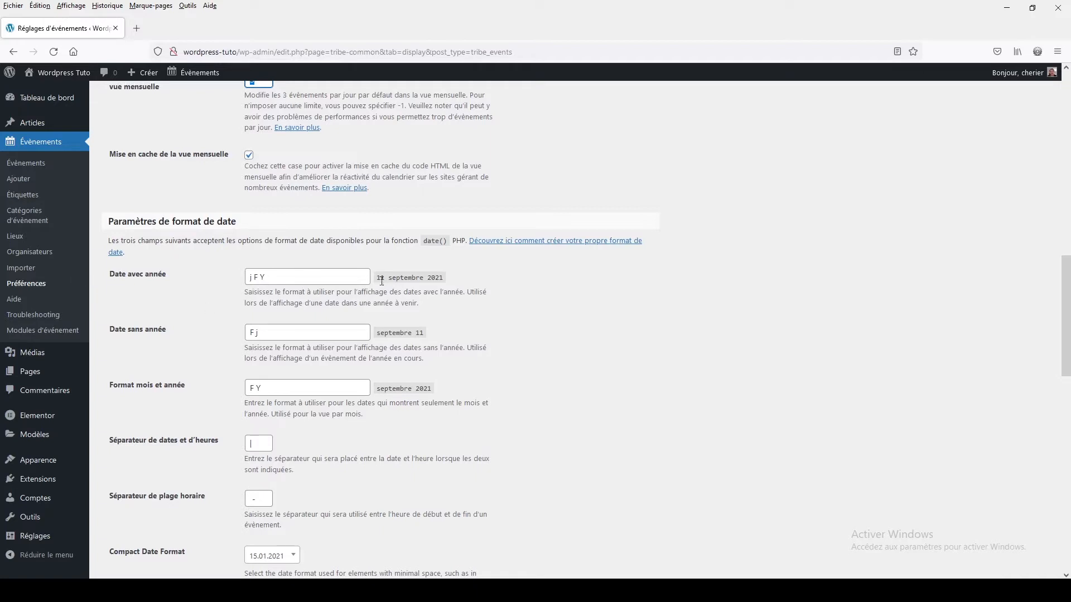
left_click_drag(377, 278, 441, 279)
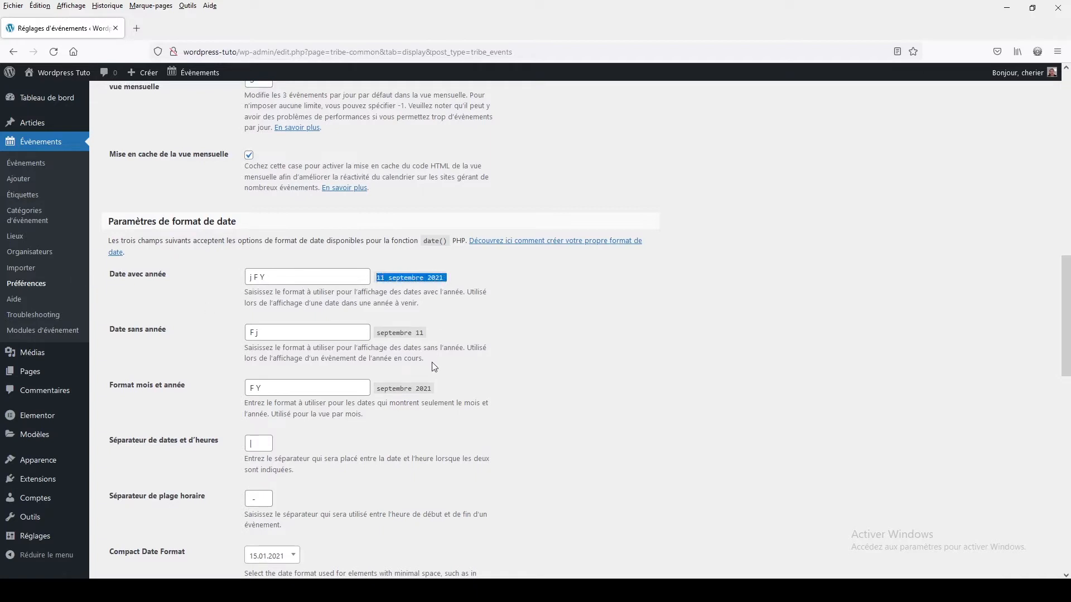
left_click_drag(377, 333, 447, 336)
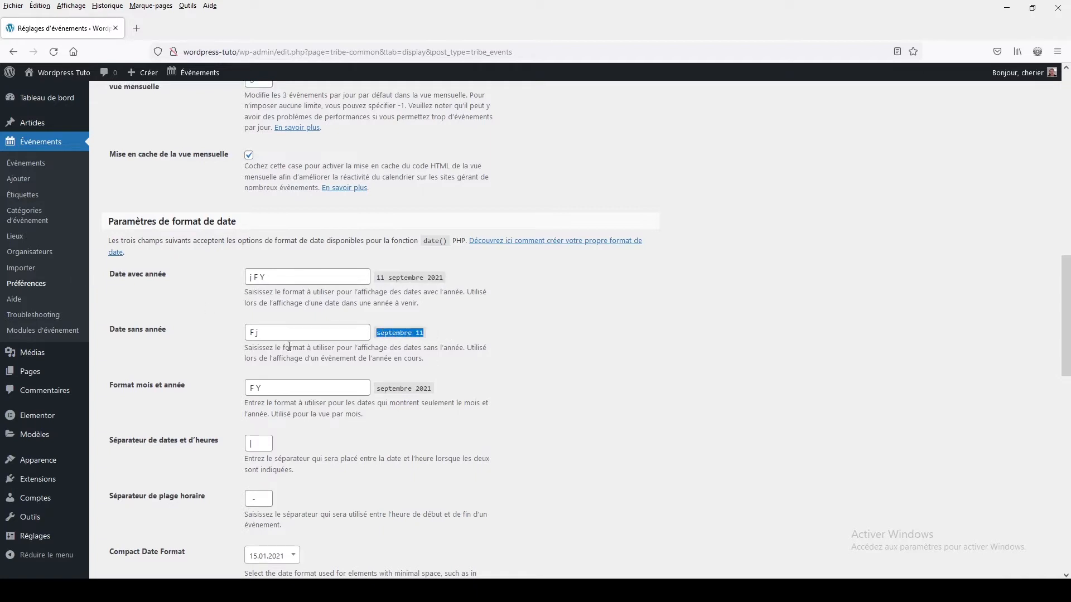
left_click_drag(265, 333, 233, 332)
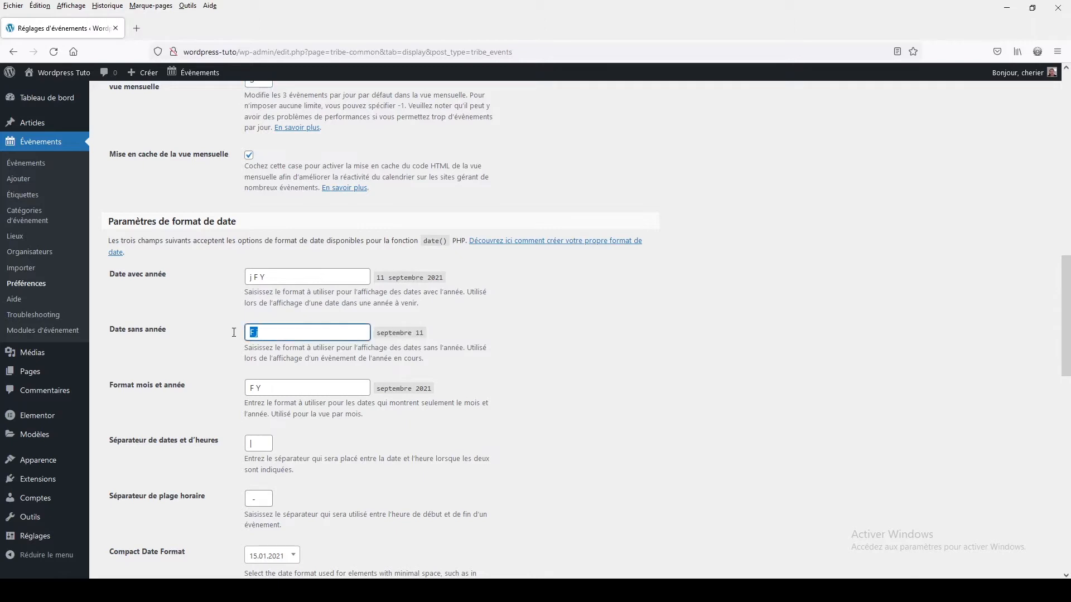
type("j F")
left_click(704, 296)
scroll(565, 360, "down", 3)
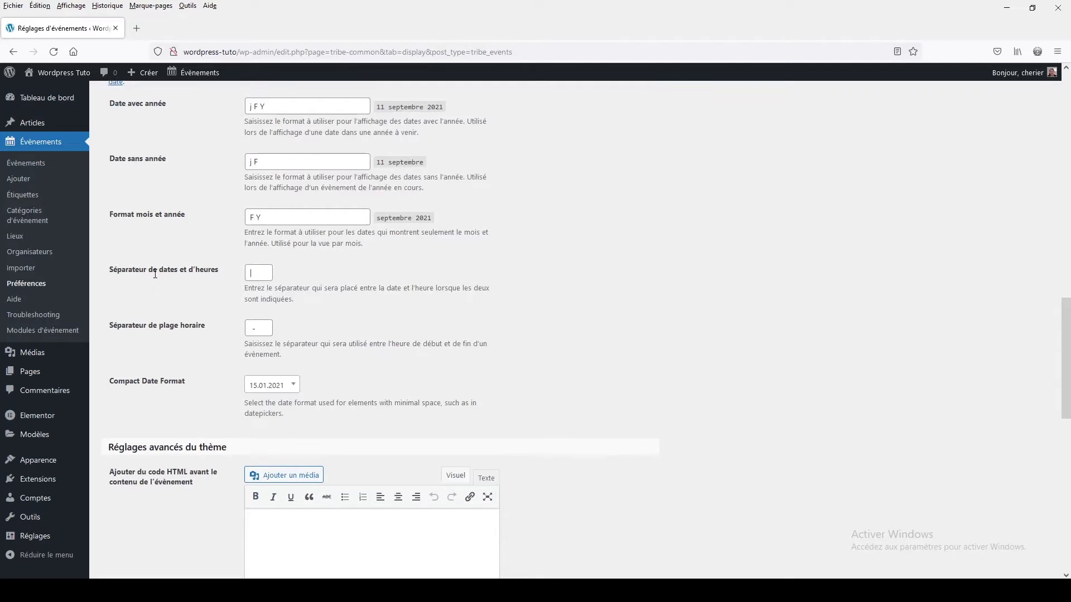
- Try "@" as the separator between dates and times, and put "|" back in its place
left_click(234, 272)
type("@")
key("BackSpace")
type("|")
left_click(551, 310)
- Try 1/15/2021 as the compact date format and settle on 15/01/2021
scroll(320, 276, "down", 1)
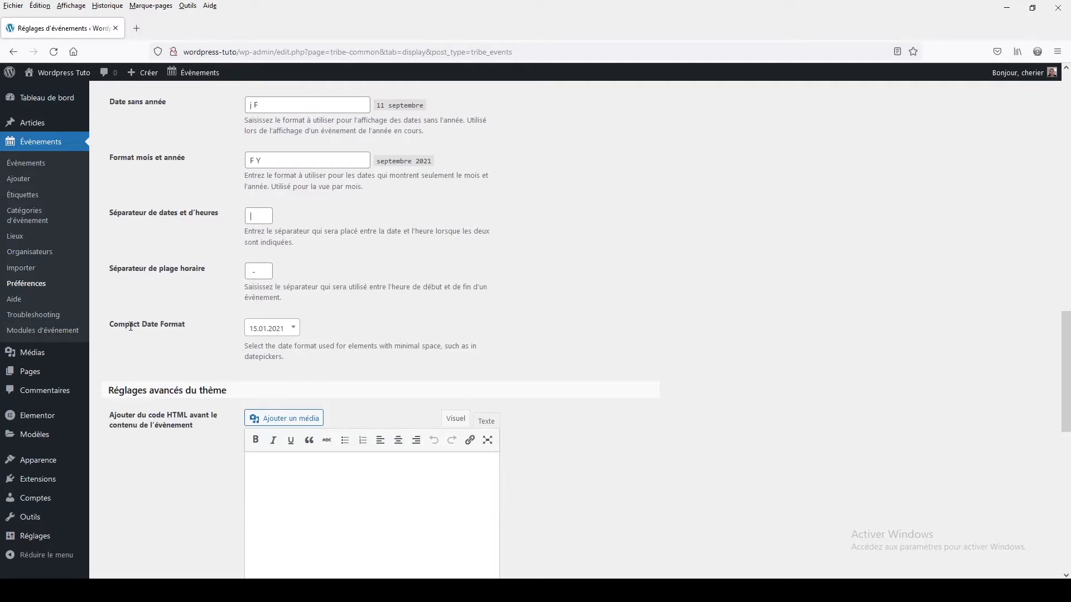
left_click(276, 330)
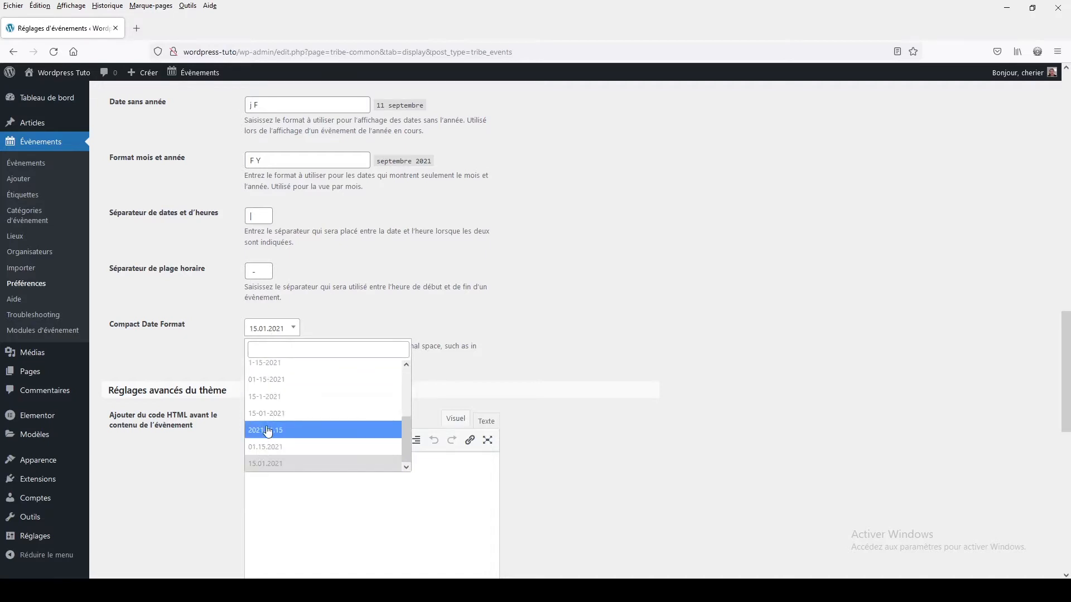
scroll(268, 431, "up", 3)
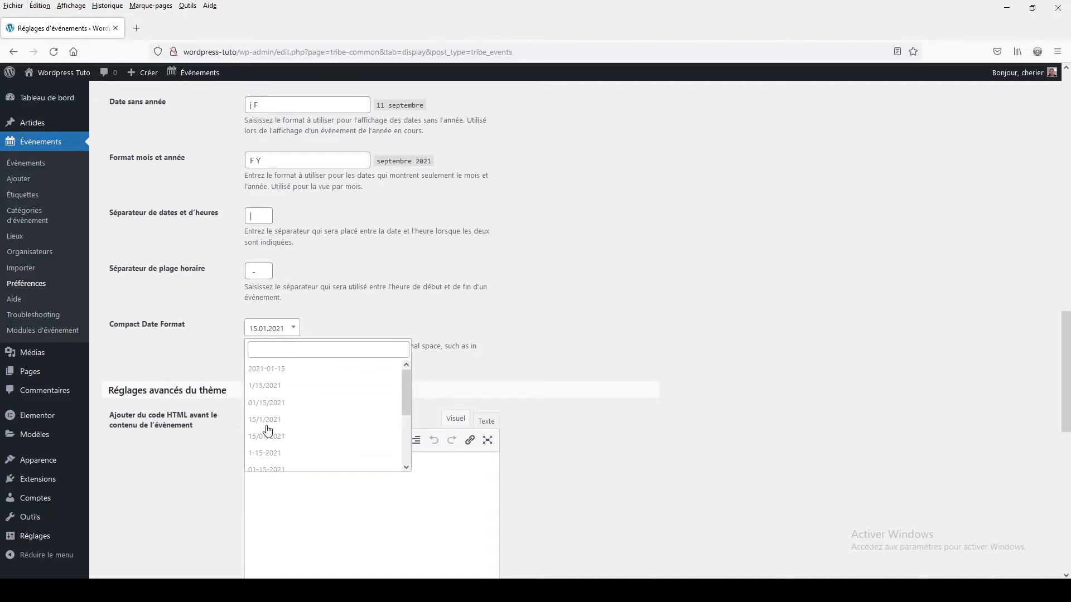
left_click(262, 386)
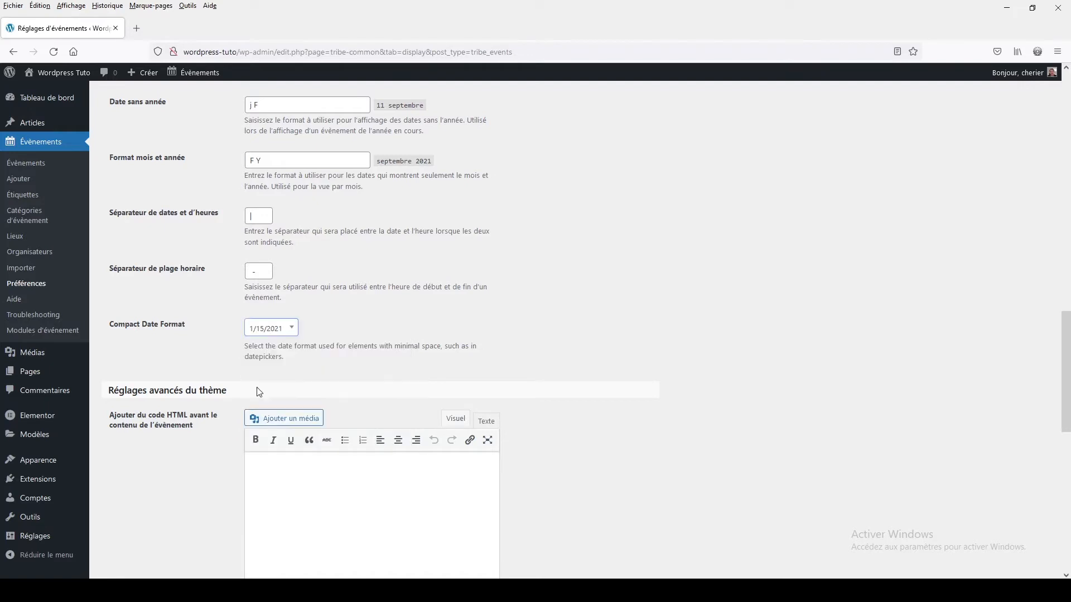
left_click(273, 333)
scroll(266, 434, "down", 3)
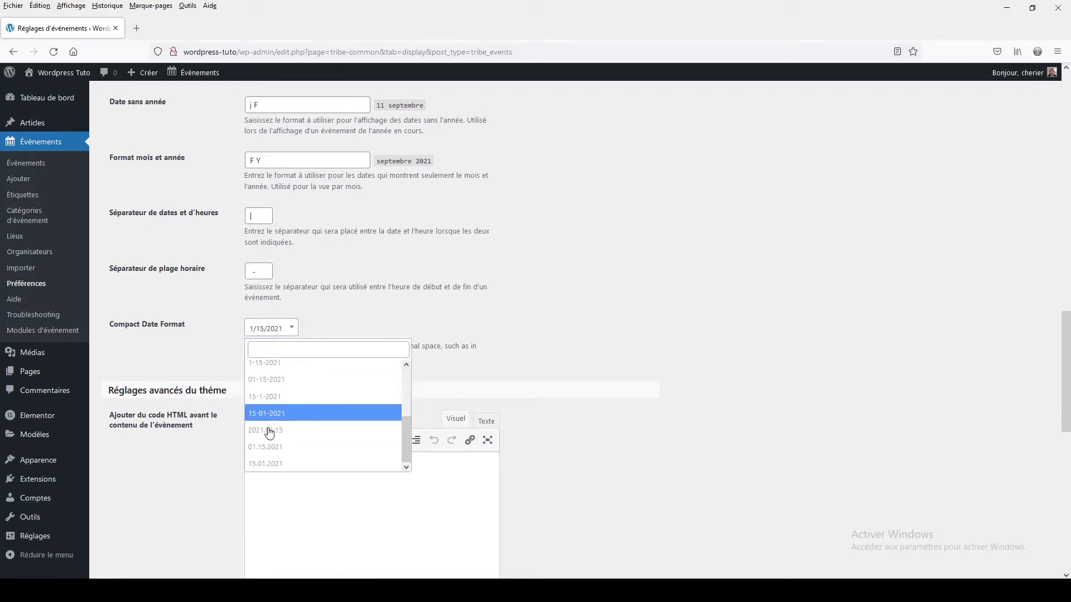
scroll(269, 420, "up", 2)
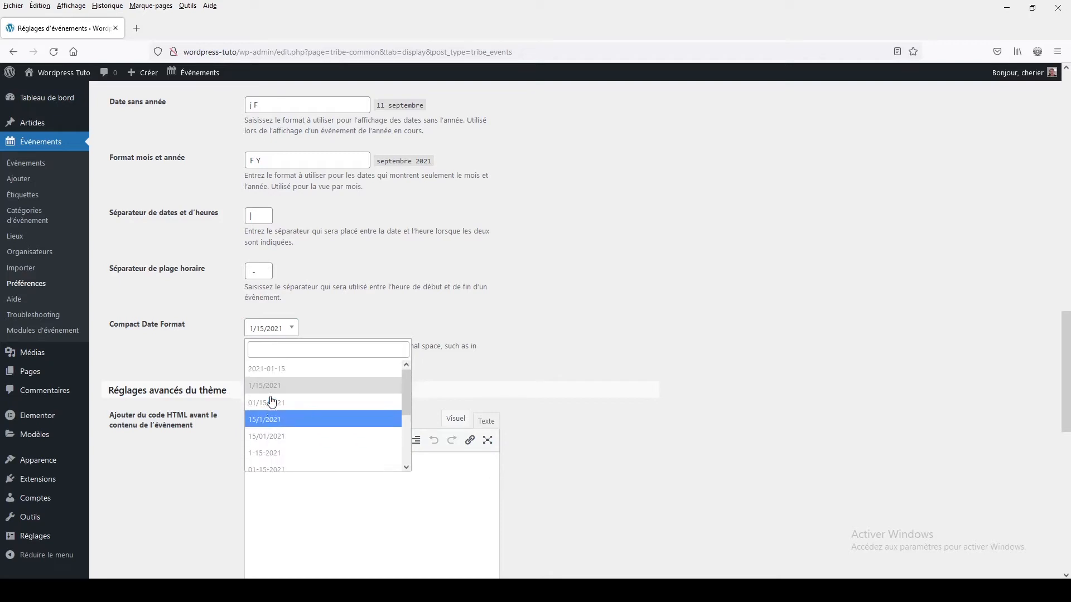
left_click(275, 440)
- Look over the fields for HTML before and after the event content, leave them empty and save the display settings
scroll(524, 312, "down", 4)
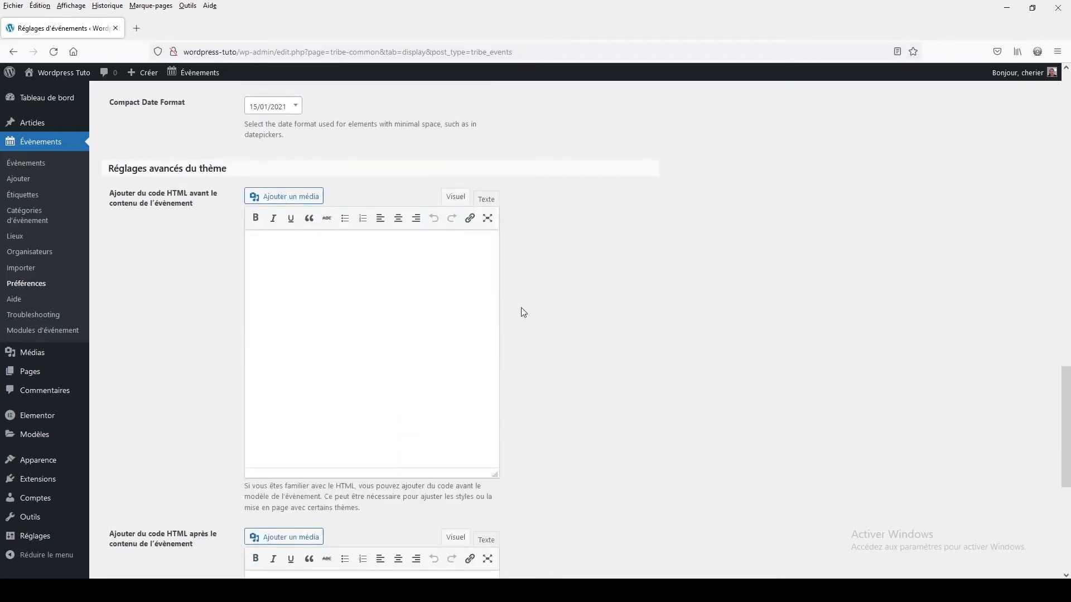
scroll(521, 311, "up", 3)
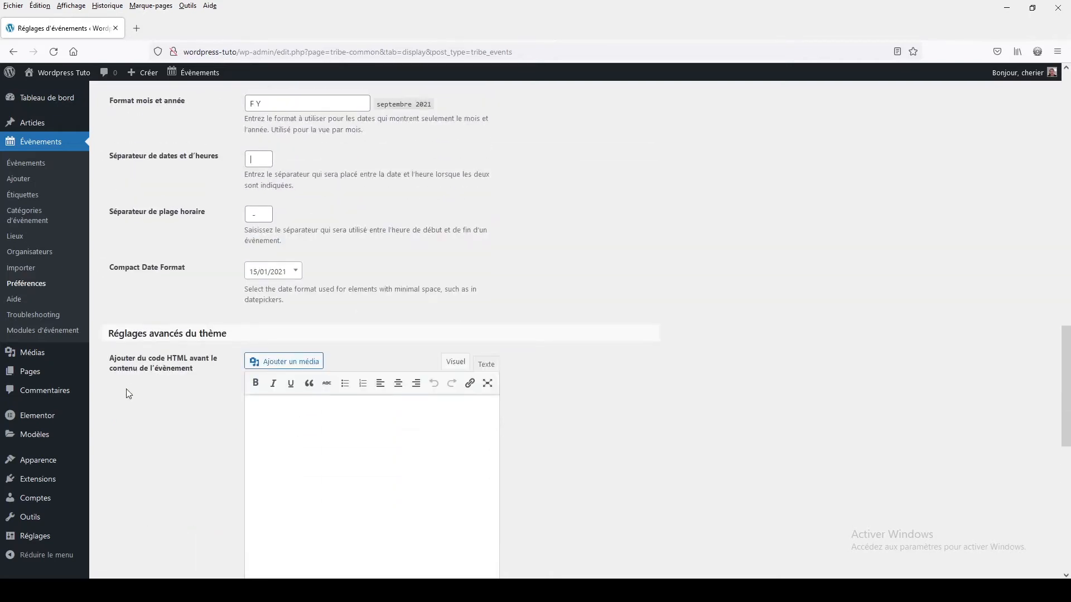
left_click(343, 451)
scroll(343, 450, "down", 8)
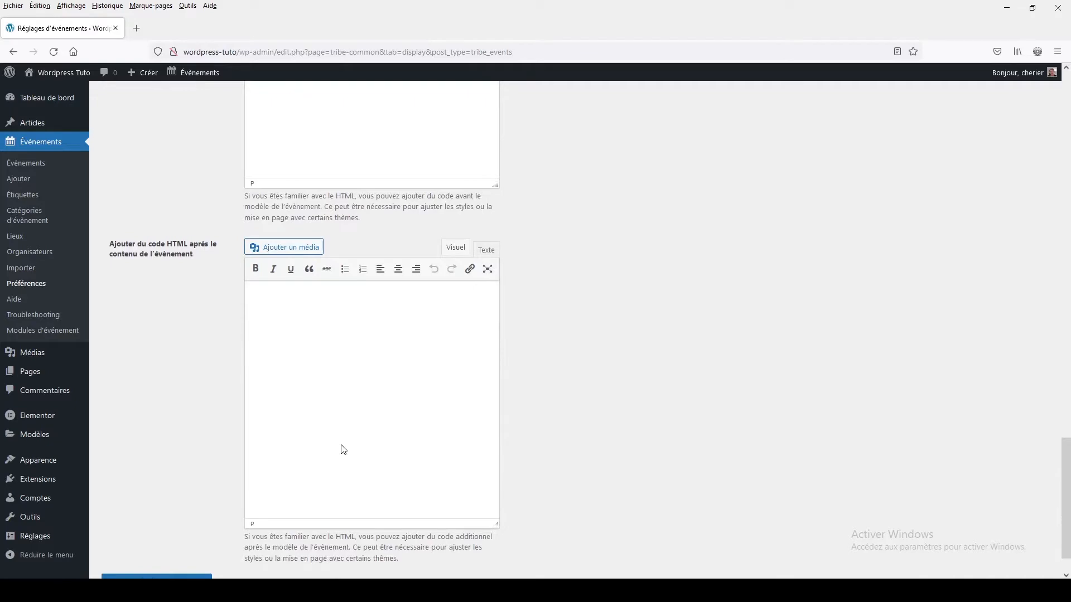
scroll(343, 450, "up", 20)
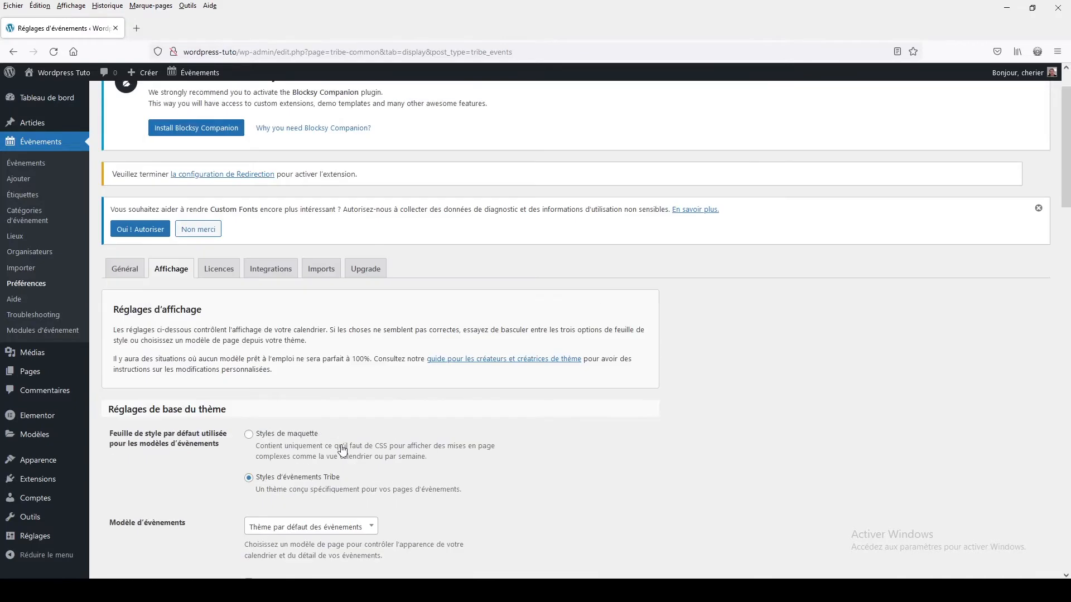
scroll(343, 450, "down", 20)
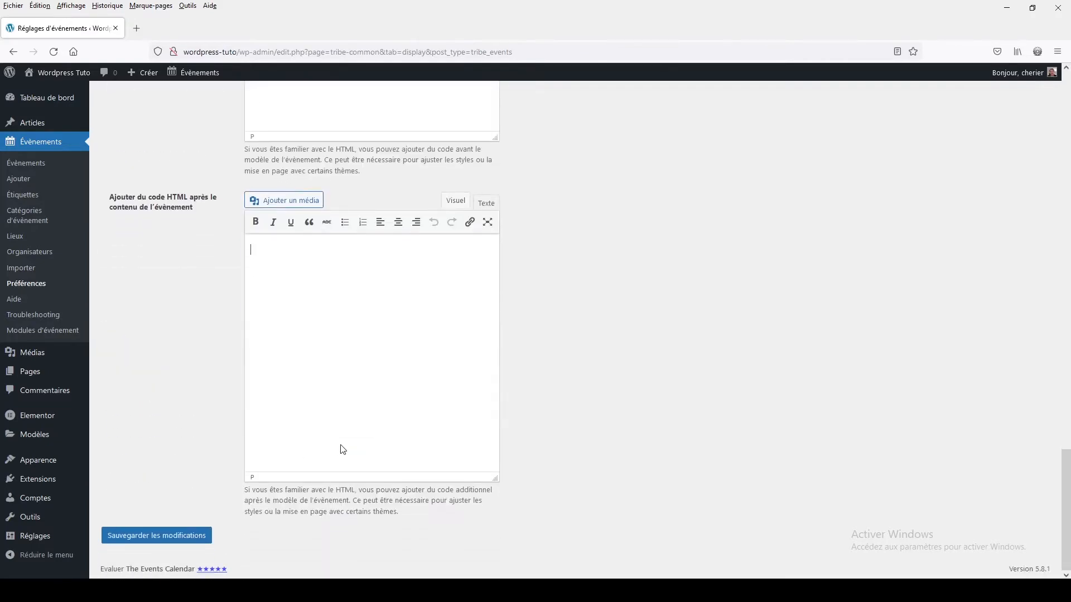
left_click(170, 537)
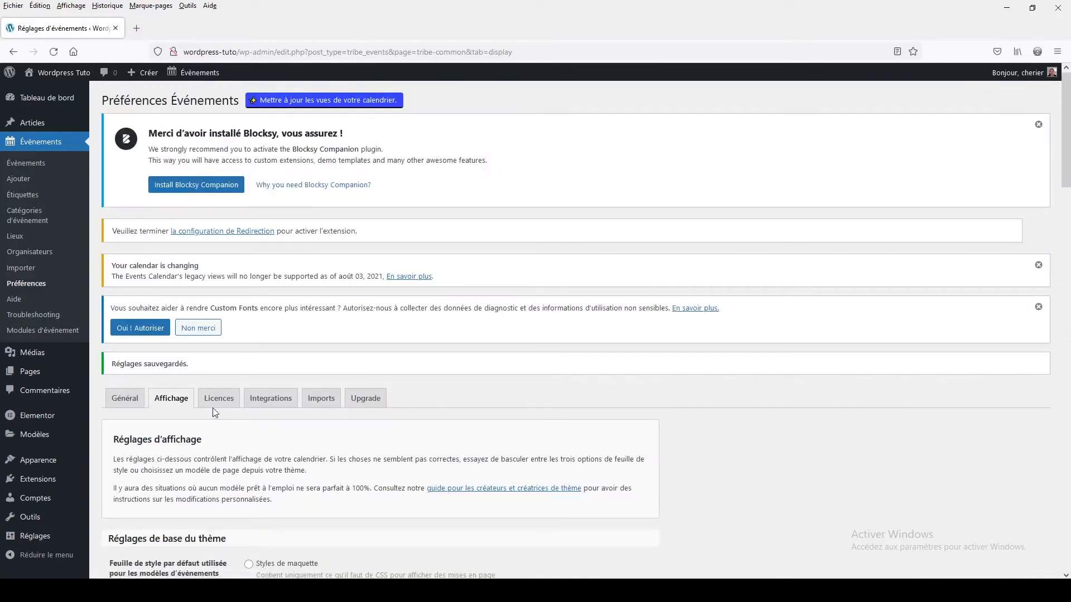
- Review the Licences, Integrations and Imports sections of the events preferences
left_click(213, 405)
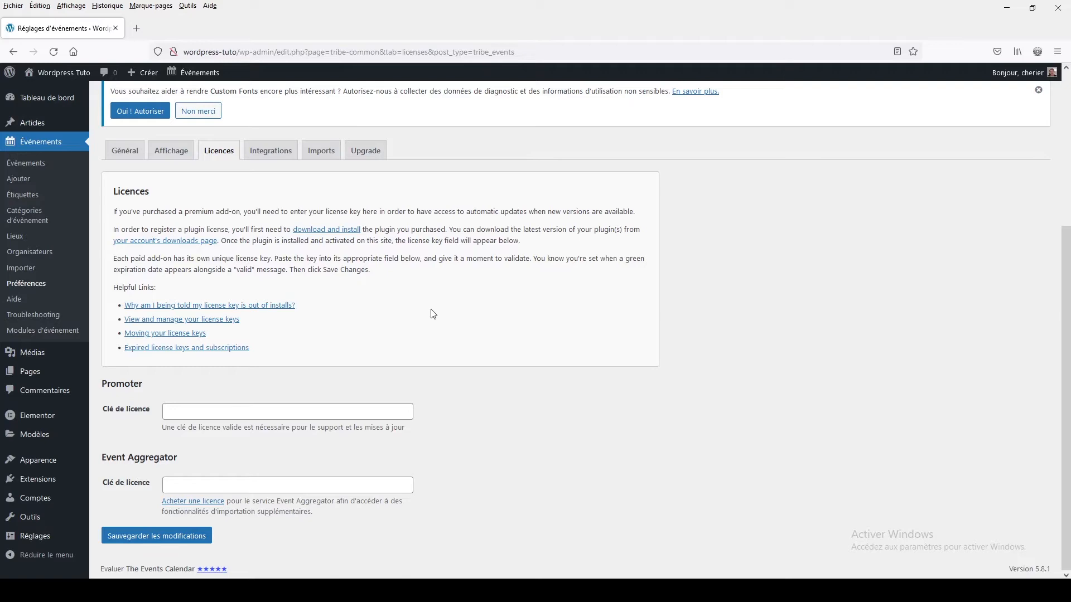
scroll(434, 314, "up", 3)
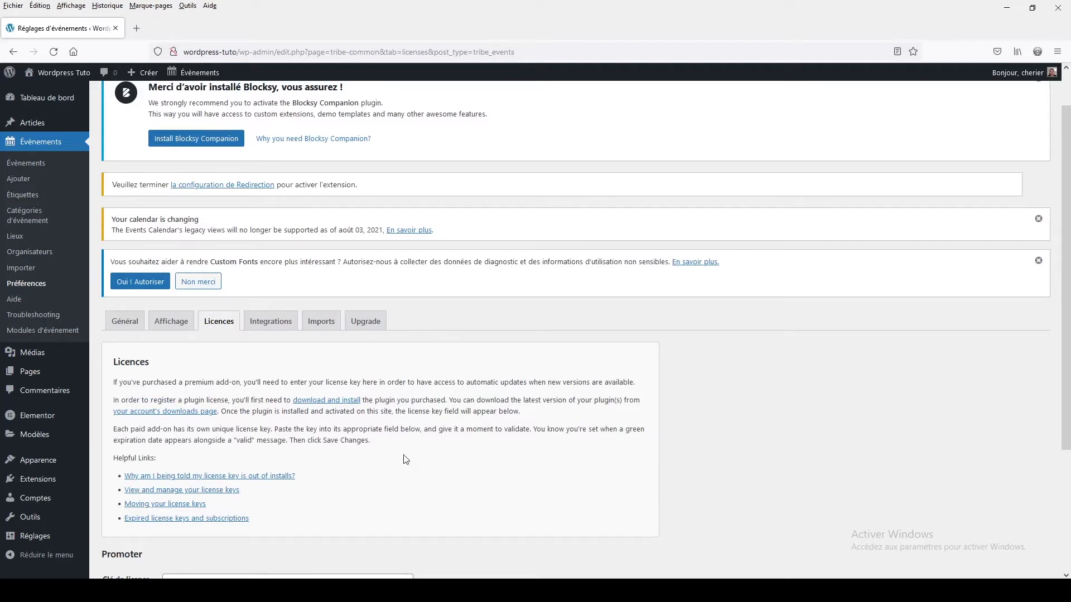
left_click(271, 322)
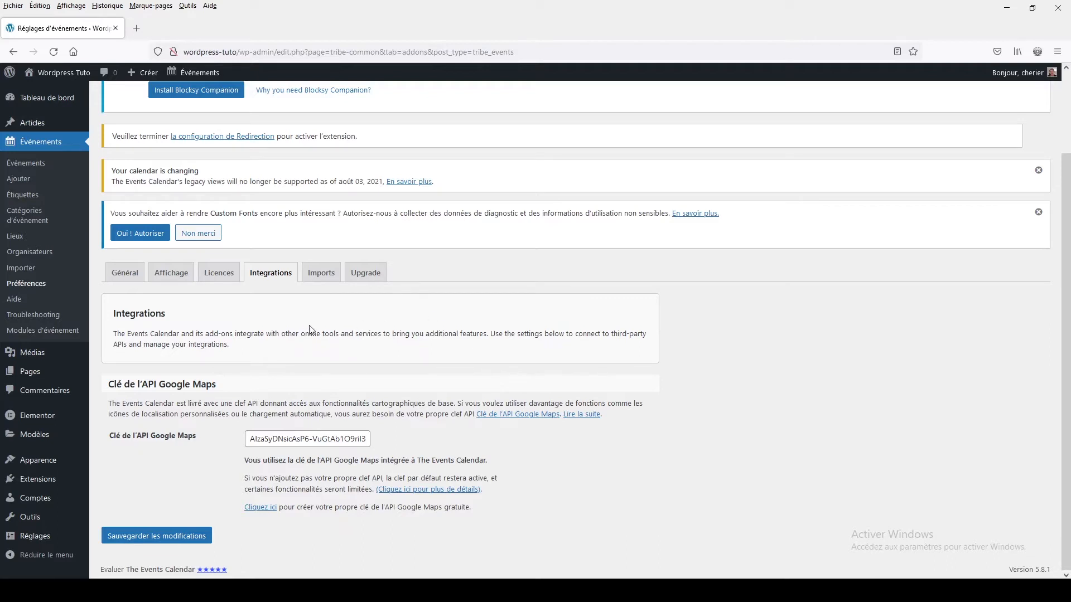
left_click(320, 279)
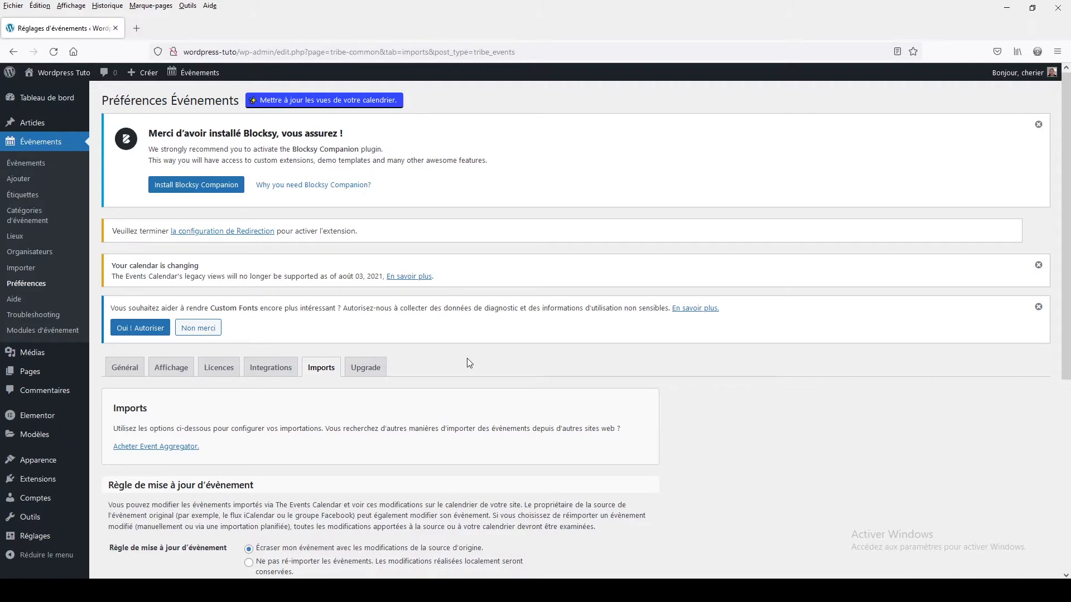
- Start the upgrade to the new calendar views and confirm it
left_click(374, 366)
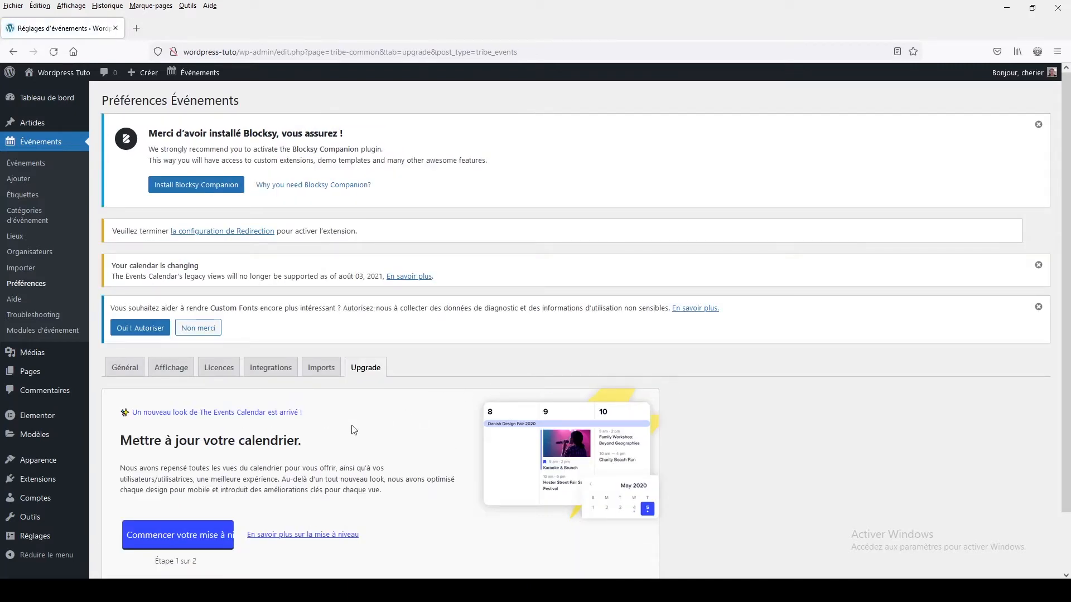
scroll(352, 427, "down", 2)
left_click(181, 477)
left_click(163, 521)
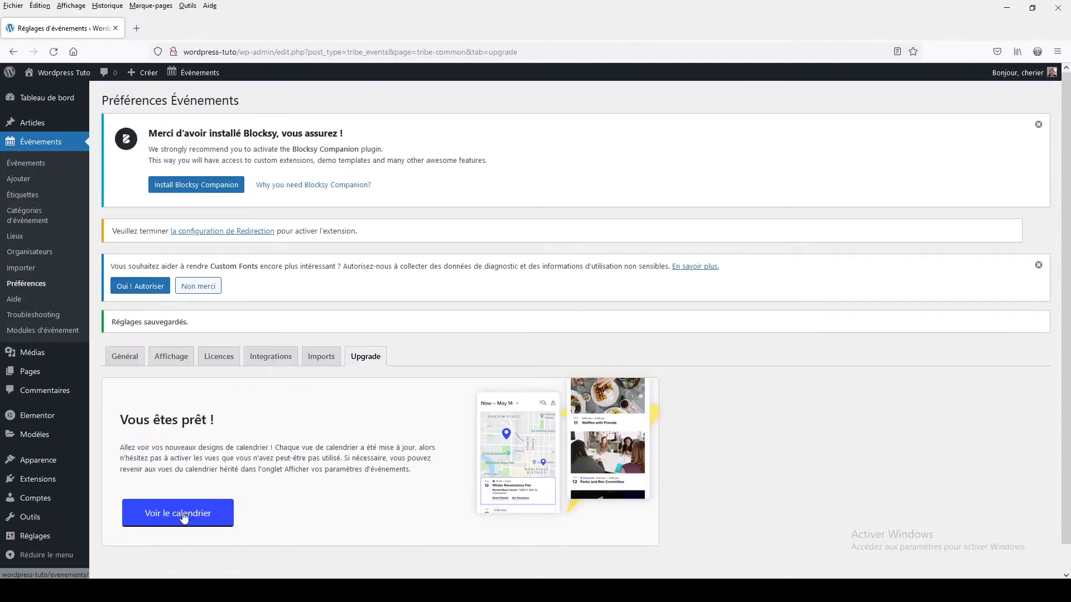
- Open the public events page and list the events from 25 September 2021 onwards
left_click(184, 516)
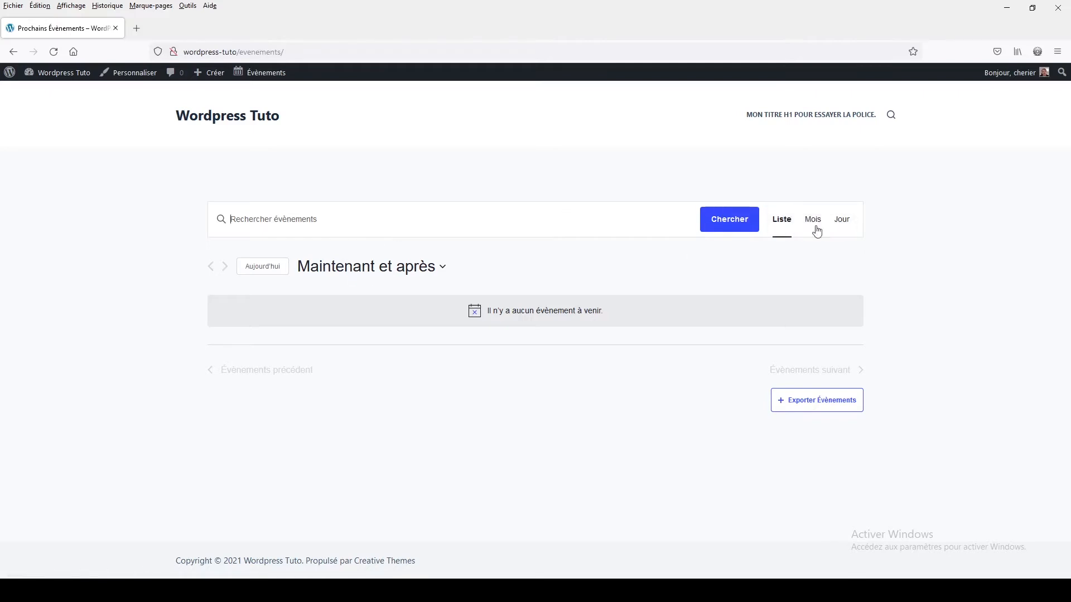
left_click(357, 267)
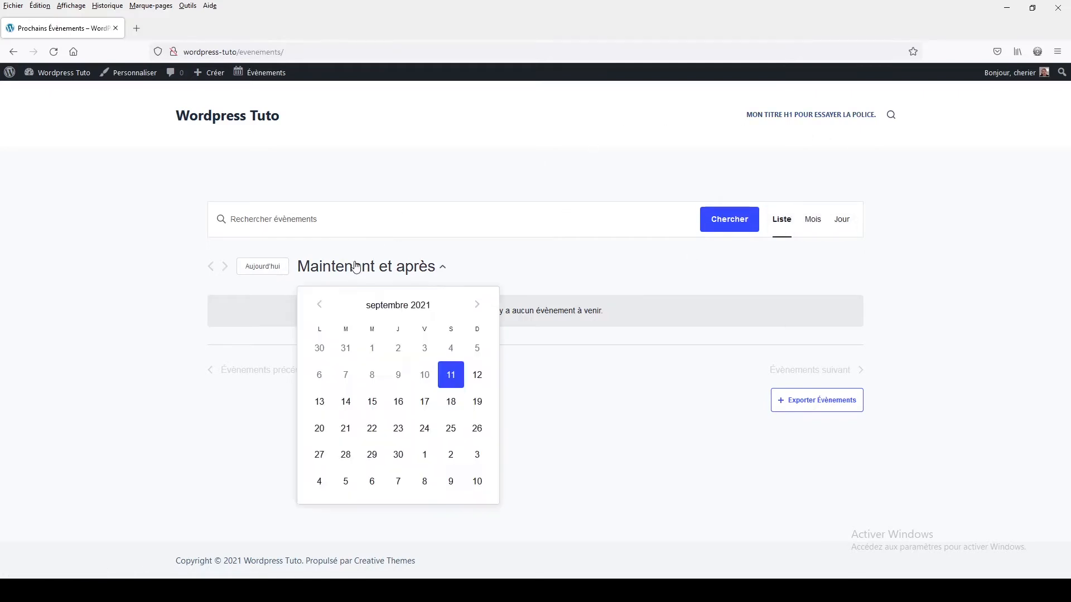
left_click(450, 428)
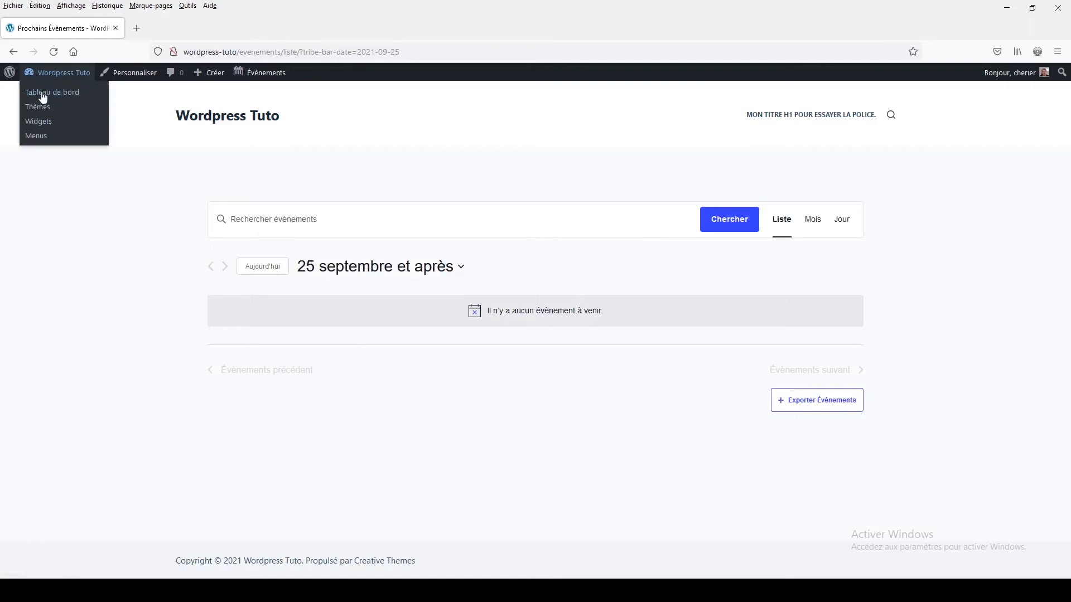
- Return to the dashboard, go to the events list and start adding a new event
left_click(51, 98)
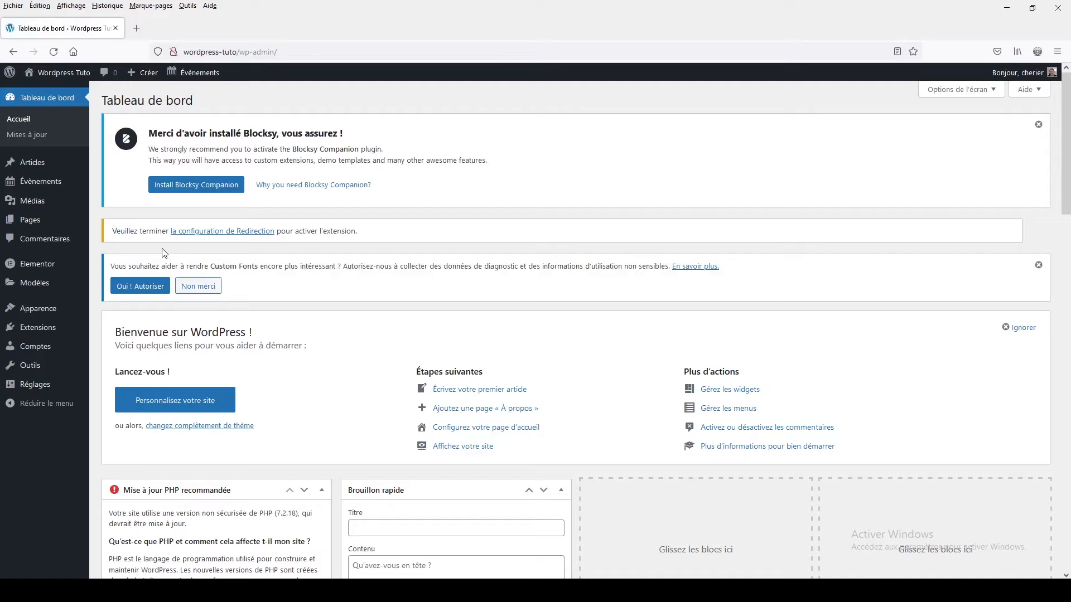
left_click(34, 183)
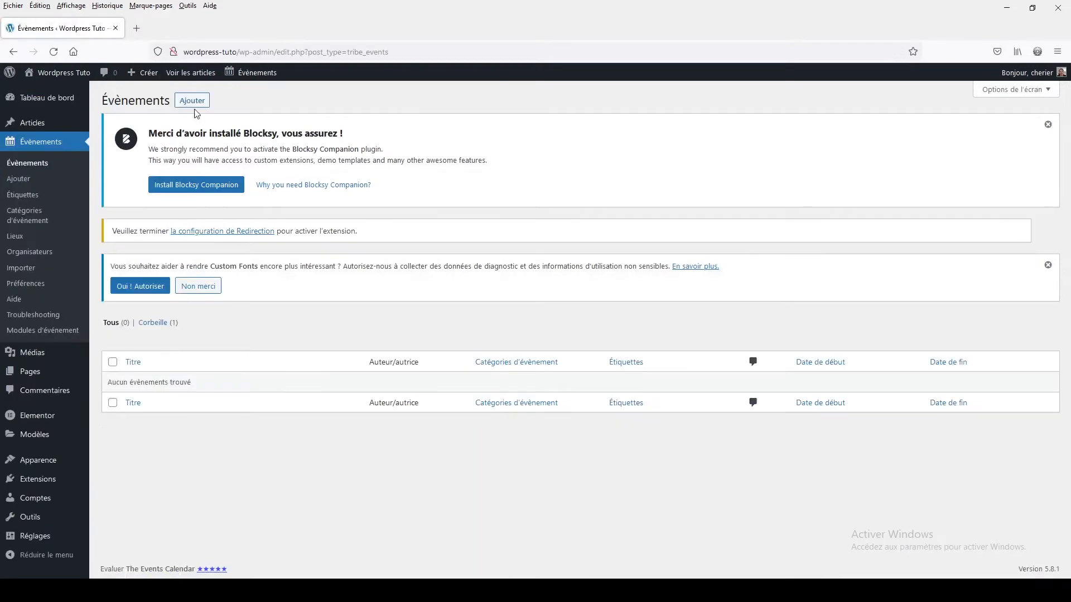
left_click(193, 104)
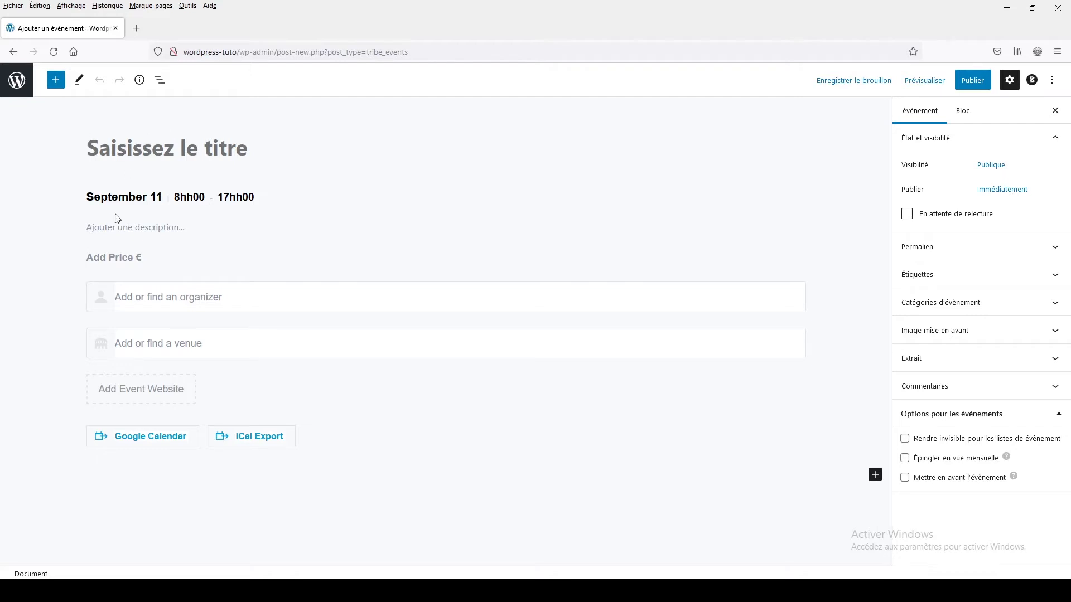
- Select the event's description paragraph and look through the blocks available for insertion
left_click(125, 225)
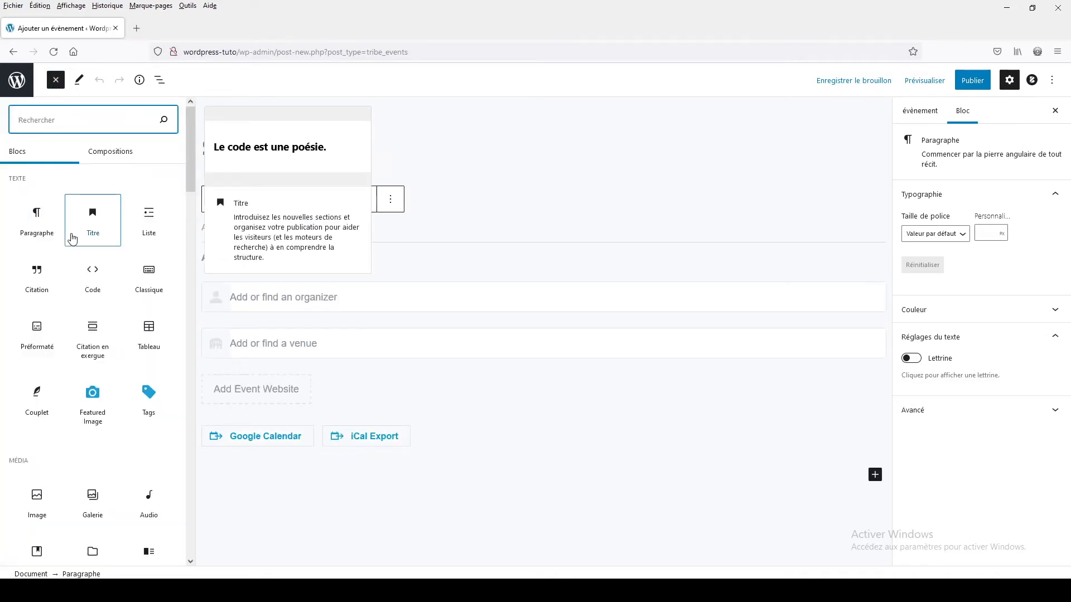
scroll(84, 239, "down", 15)
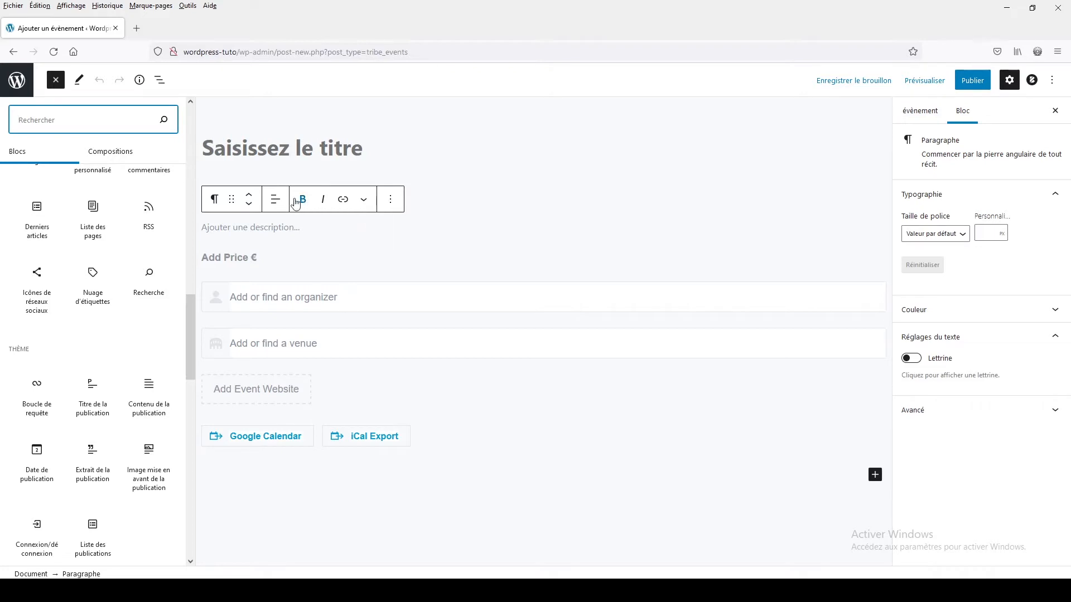
left_click(56, 81)
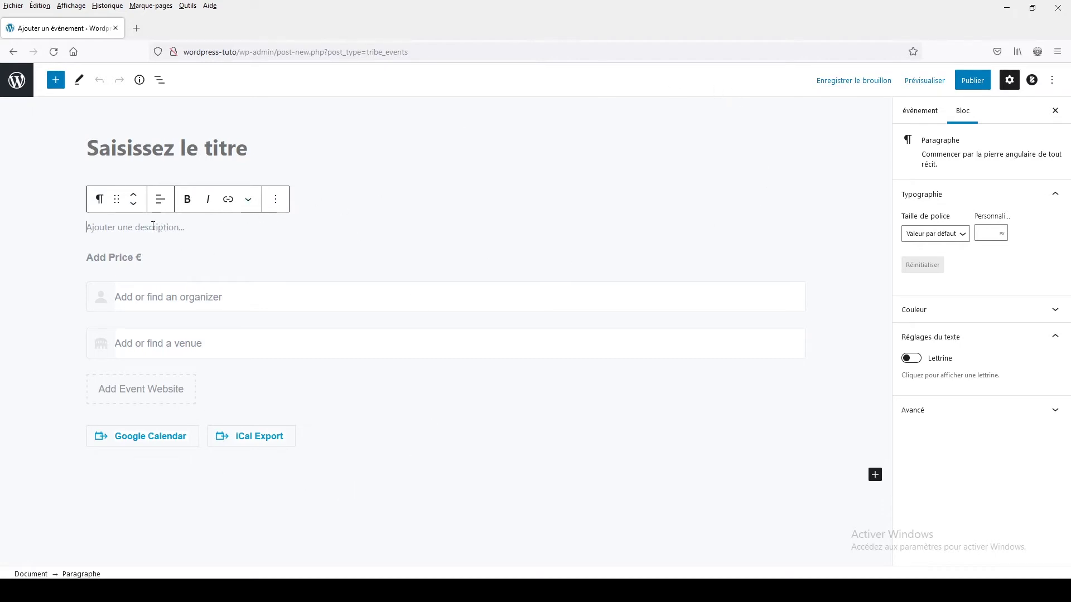
left_click(20, 216)
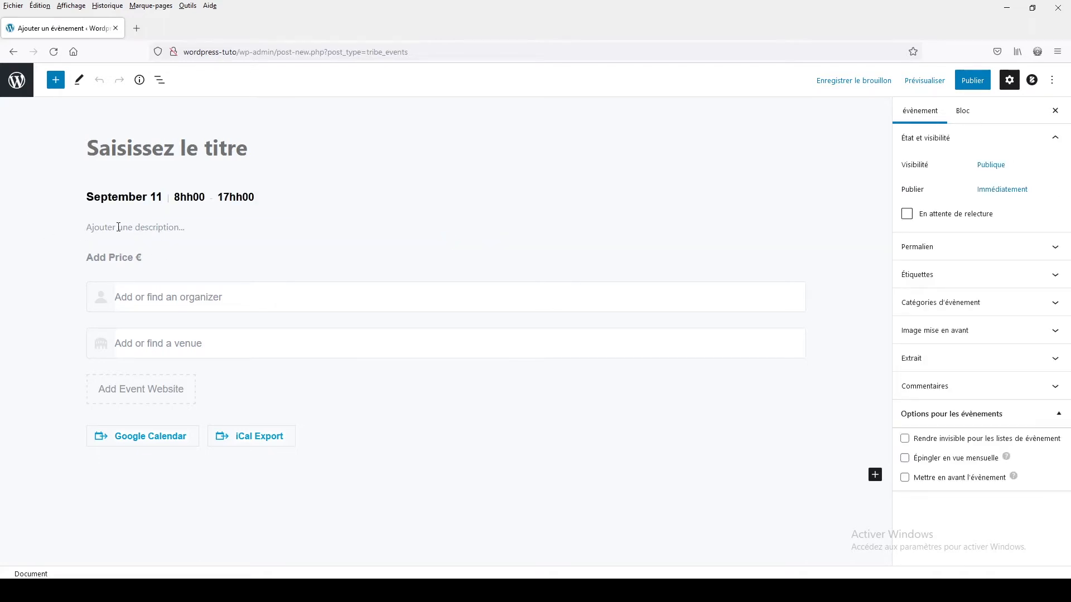
- Enter "Danse moderne" as the title of the new event
left_click(113, 149)
type("d")
key("BackSpace")
type("Dans")
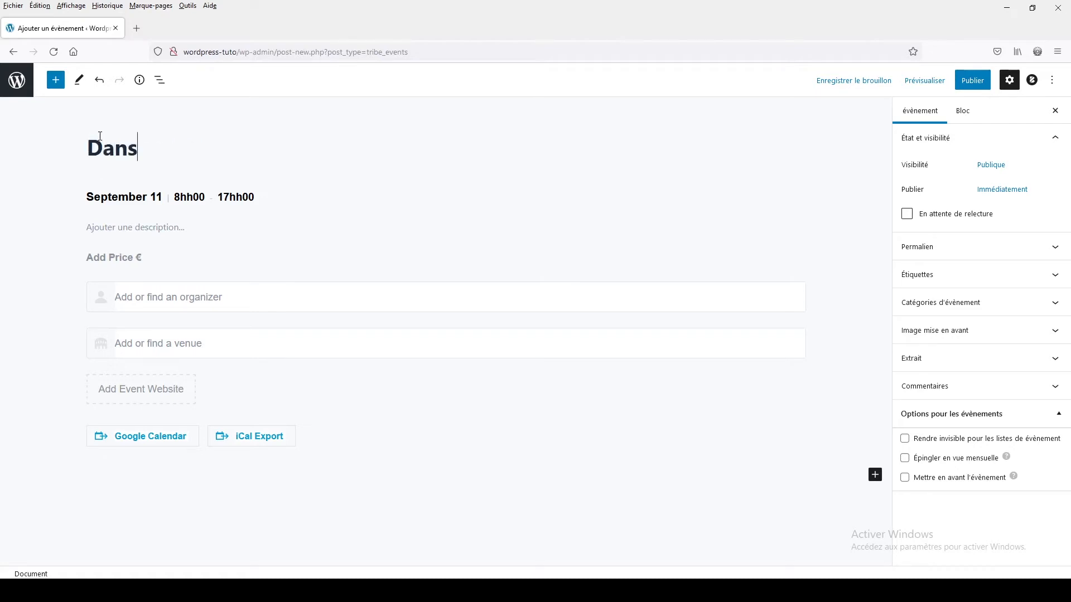
type("e moderne")
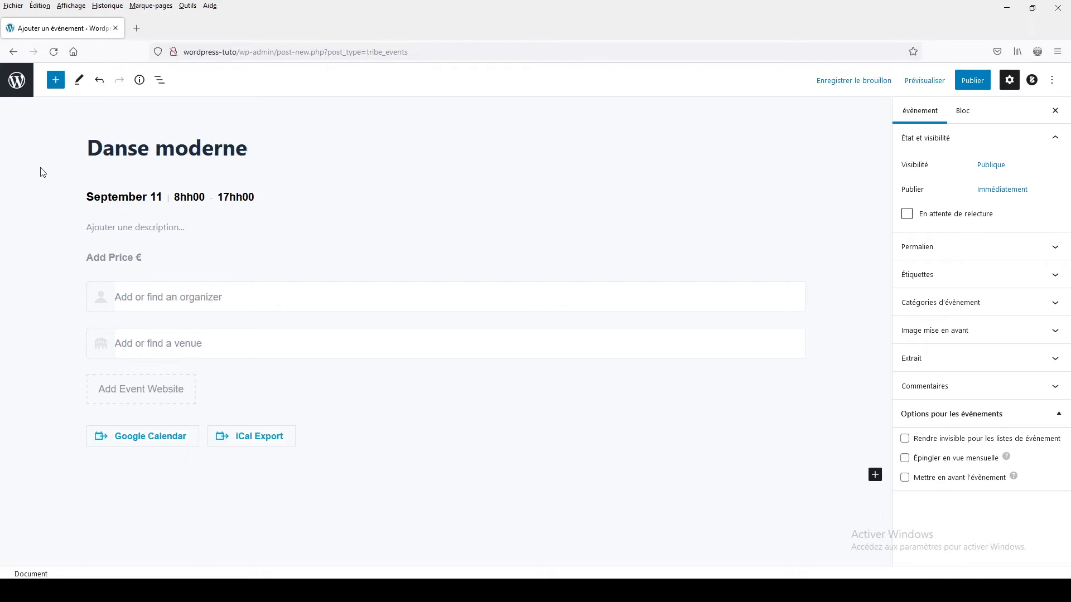
- Set the event's date to September 12, 2021 and its end time to 10hh00
left_click(111, 205)
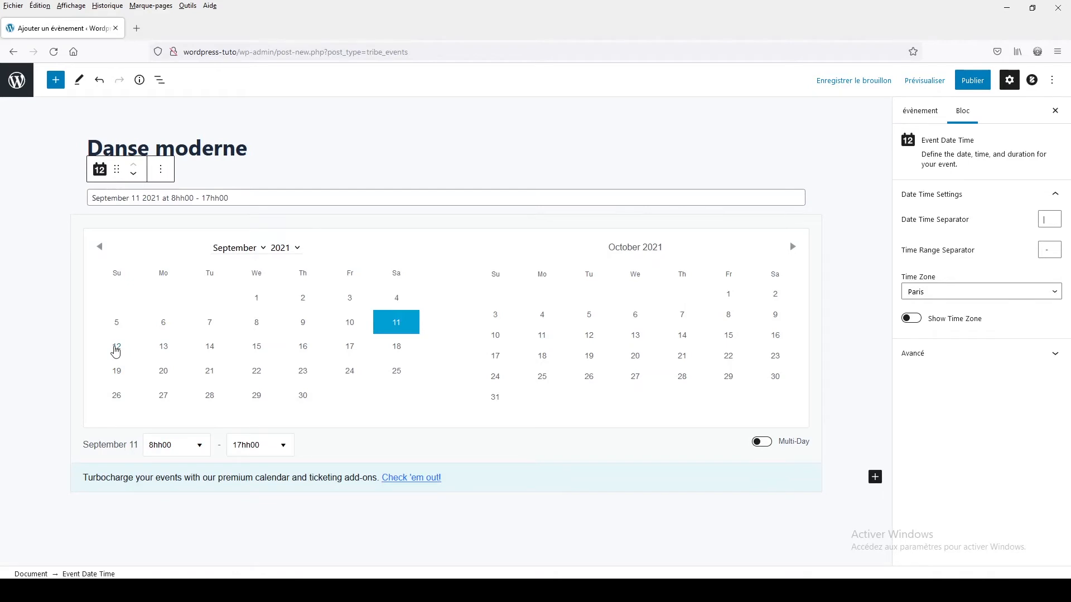
left_click(116, 349)
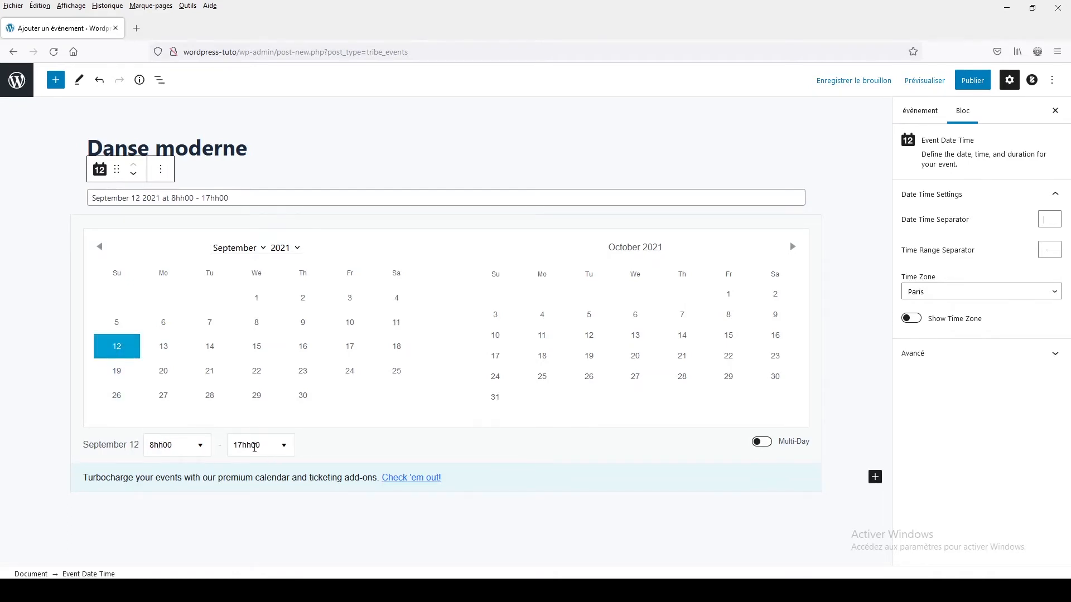
left_click(284, 445)
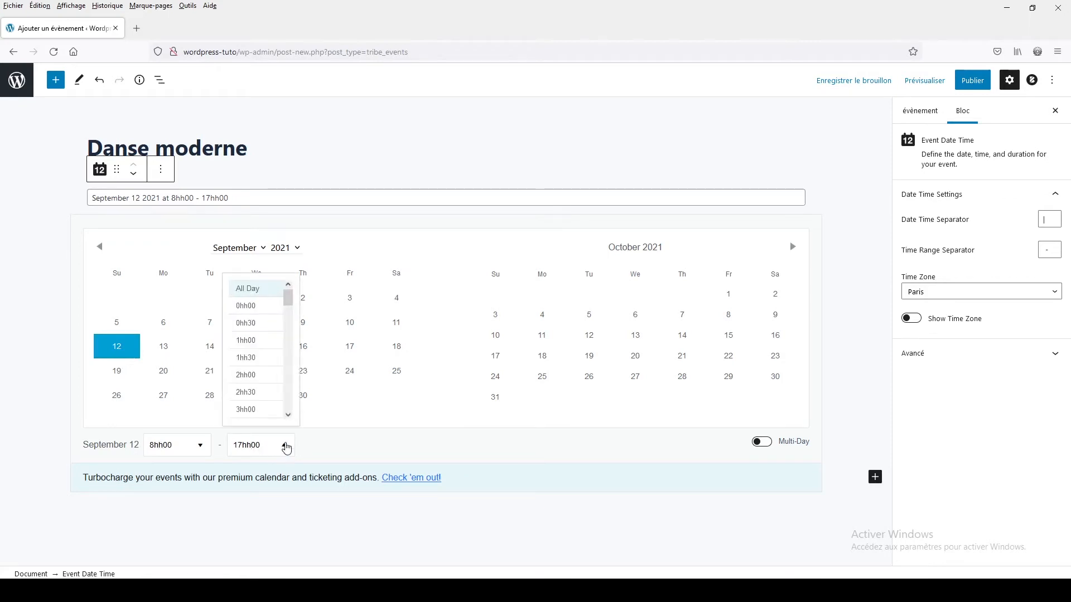
scroll(260, 355, "down", 6)
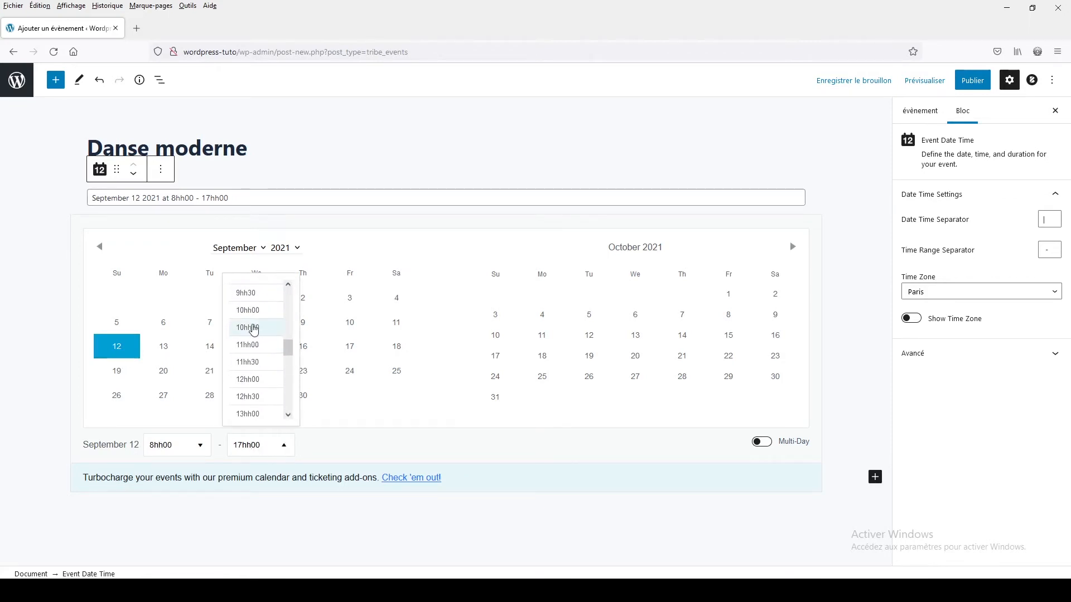
left_click(252, 315)
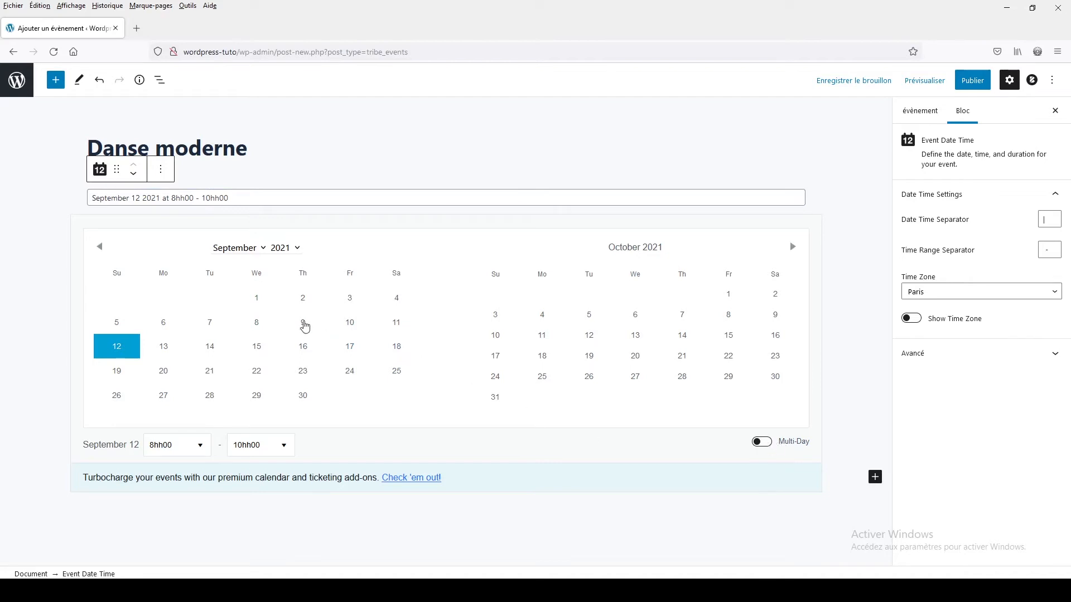
- Close the date settings and enter "vgyzgfegzef" as the event's description
left_click(26, 417)
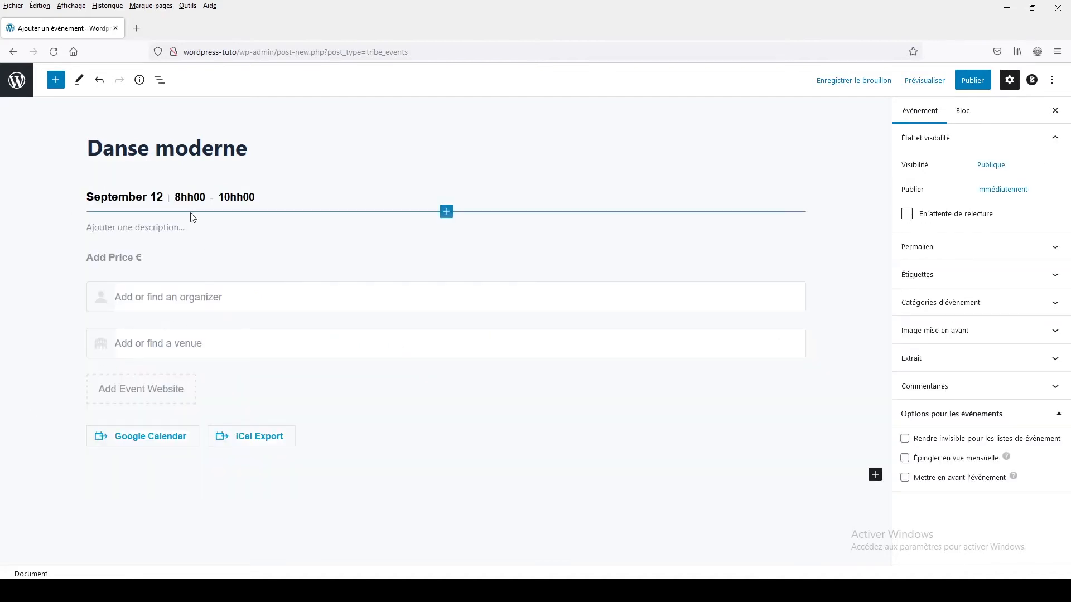
left_click(137, 227)
type("vgyzgfegzef")
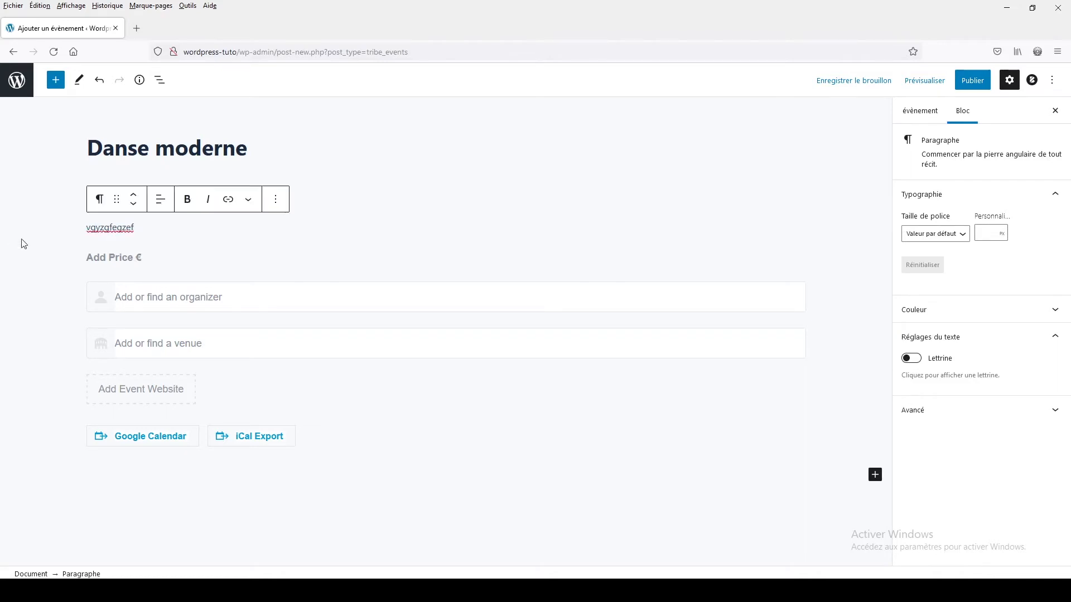
left_click(52, 264)
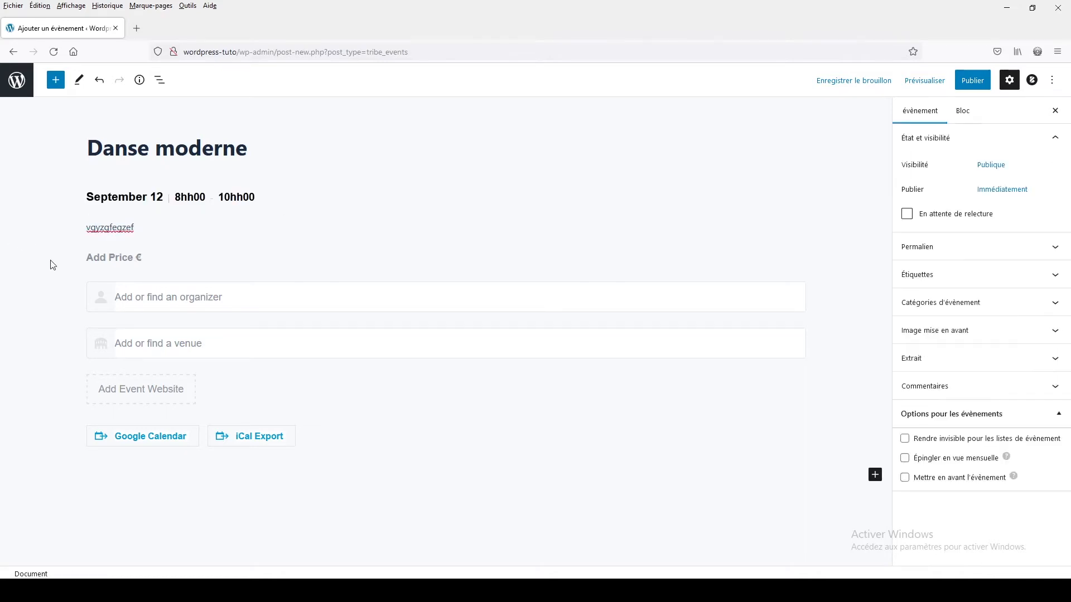
- Set the event's price to 13 € with the price description "de l'heure"
left_click(110, 256)
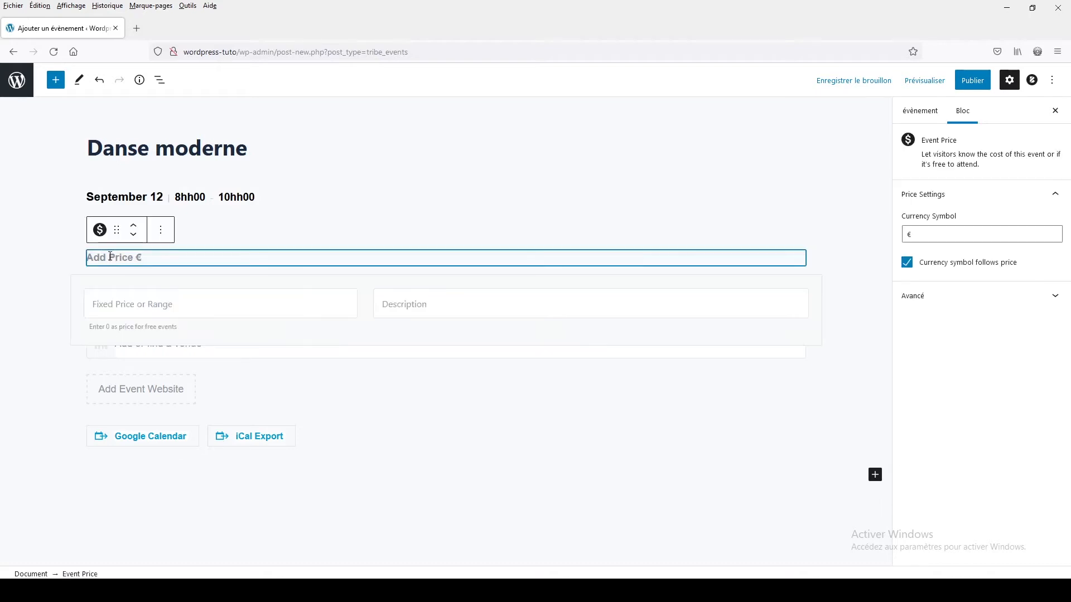
left_click(99, 310)
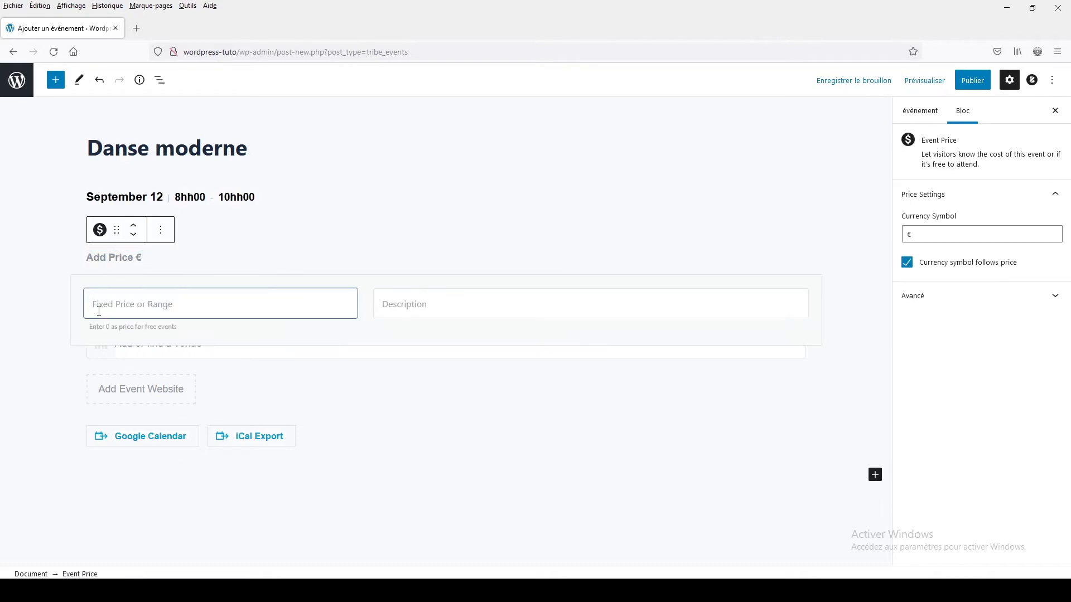
type("13")
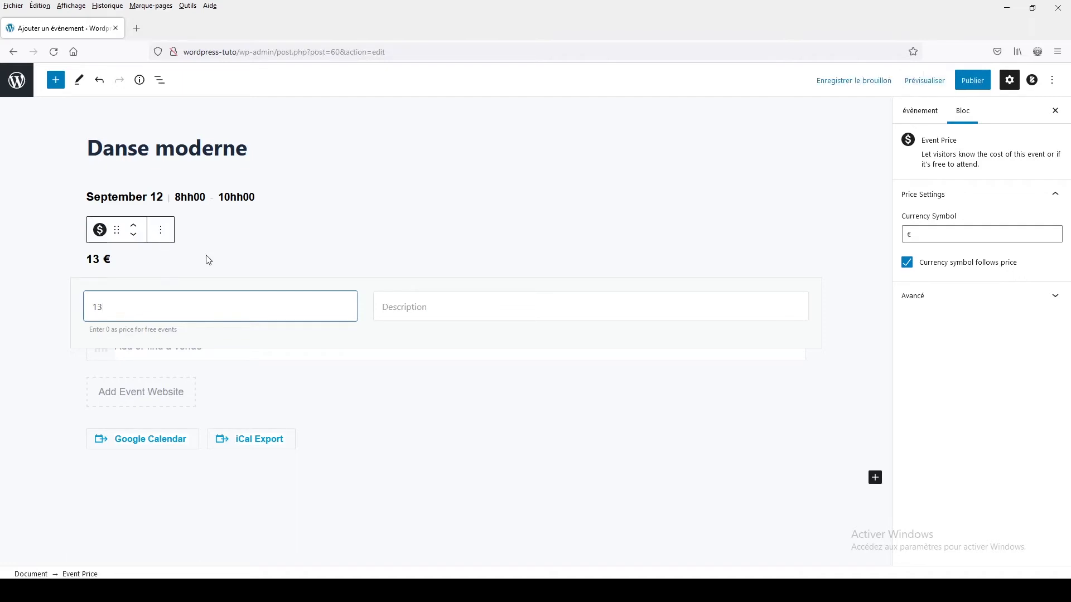
left_click(404, 308)
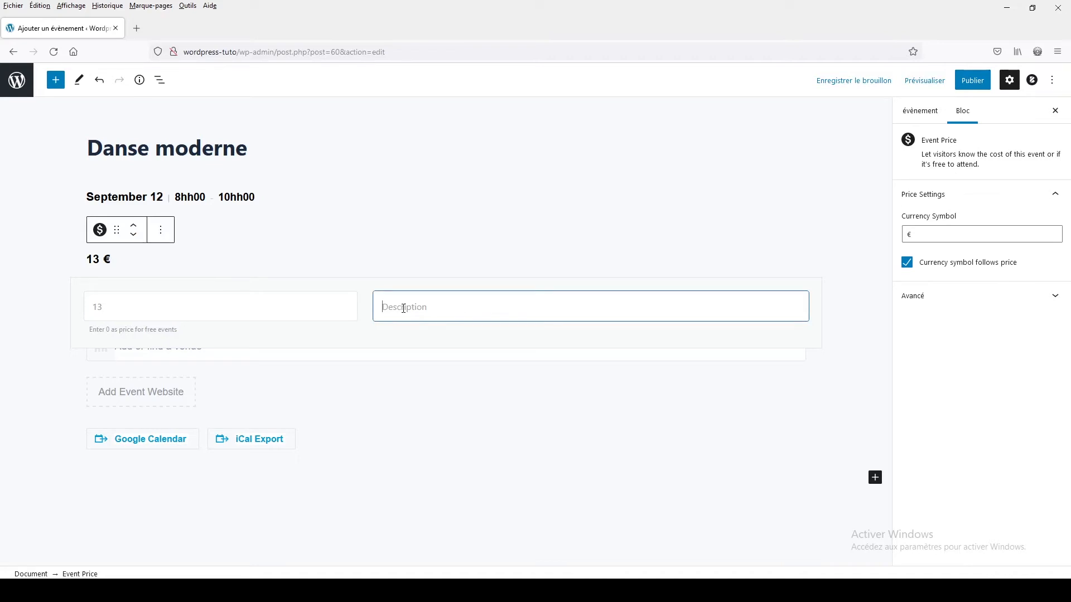
type("de l")
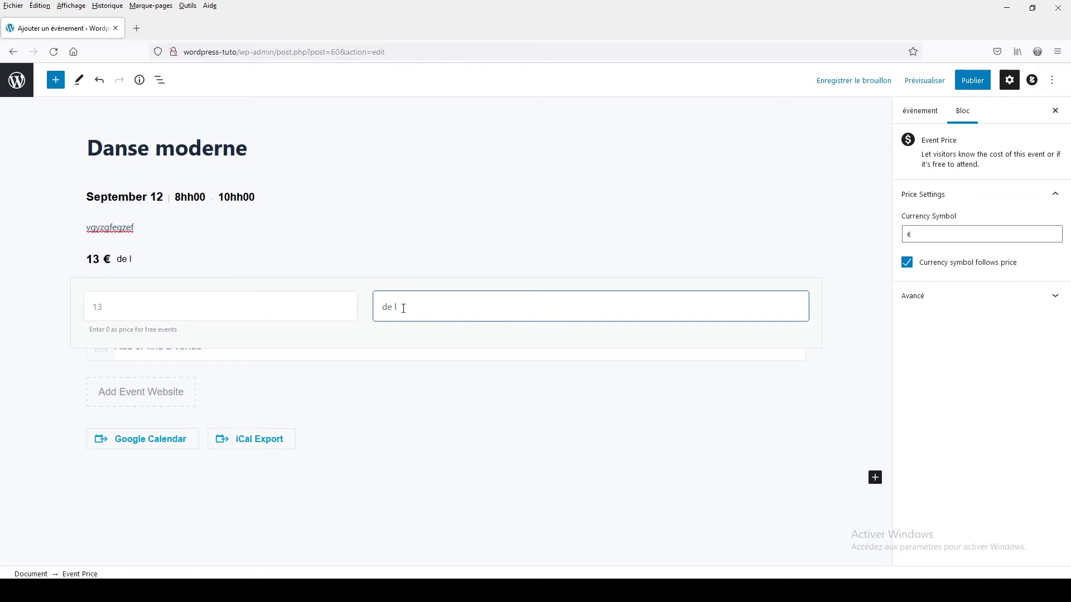
type("'heure")
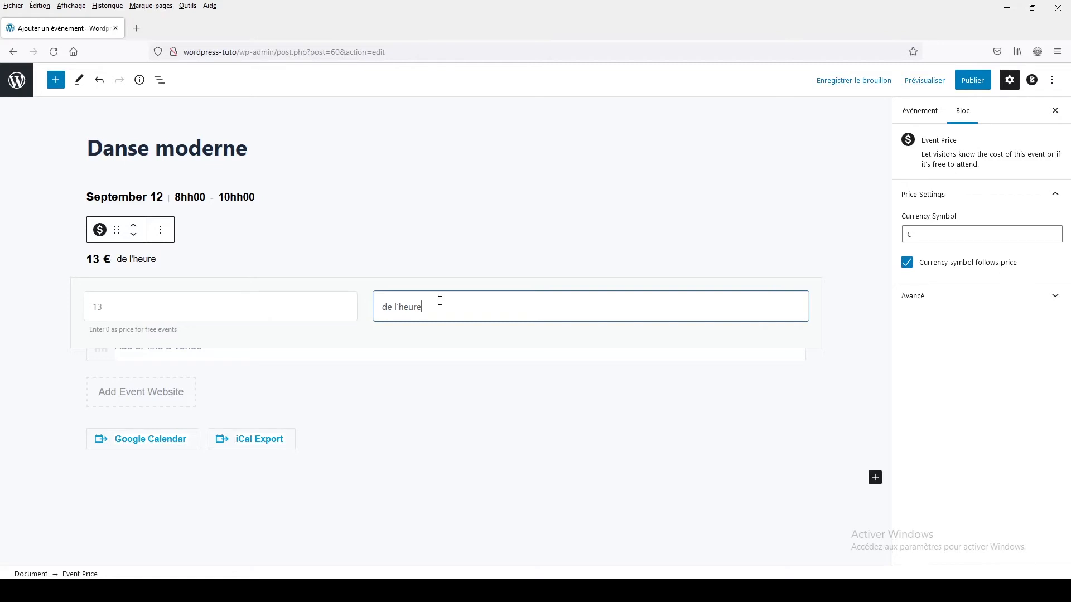
- Clear the price description and set the event's price to 15 €
left_click_drag(440, 300, 362, 306)
key("BackSpace")
left_click_drag(108, 305, 88, 306)
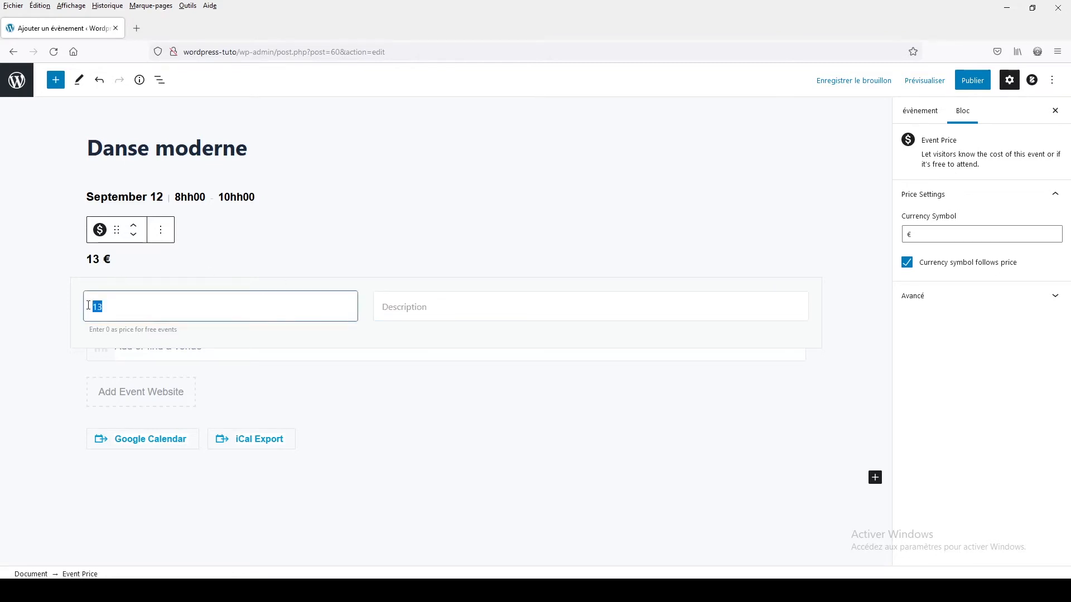
key("BackSpace")
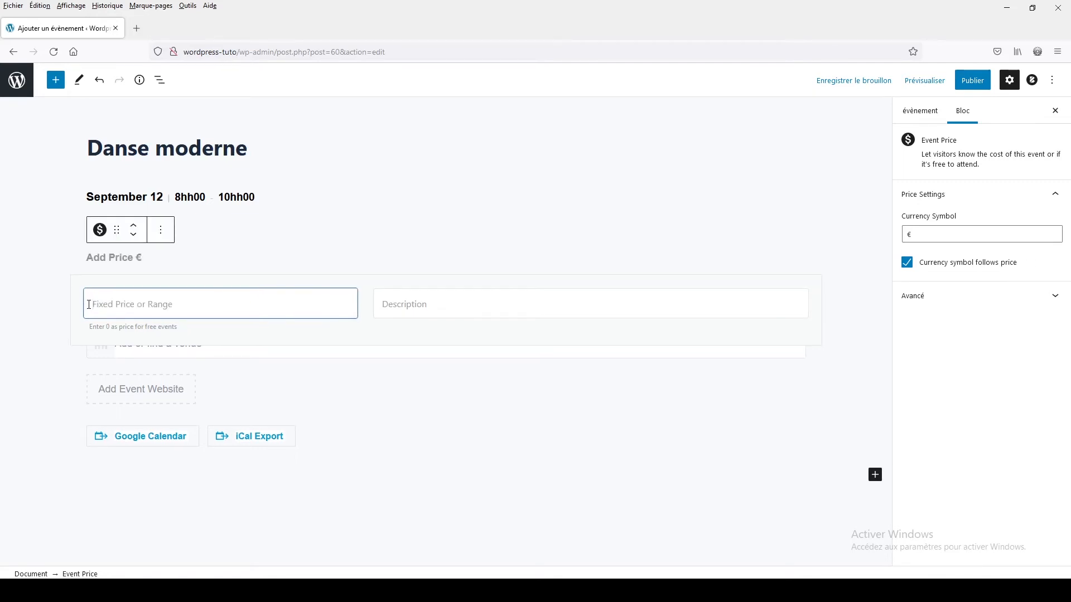
type("15")
left_click(48, 305)
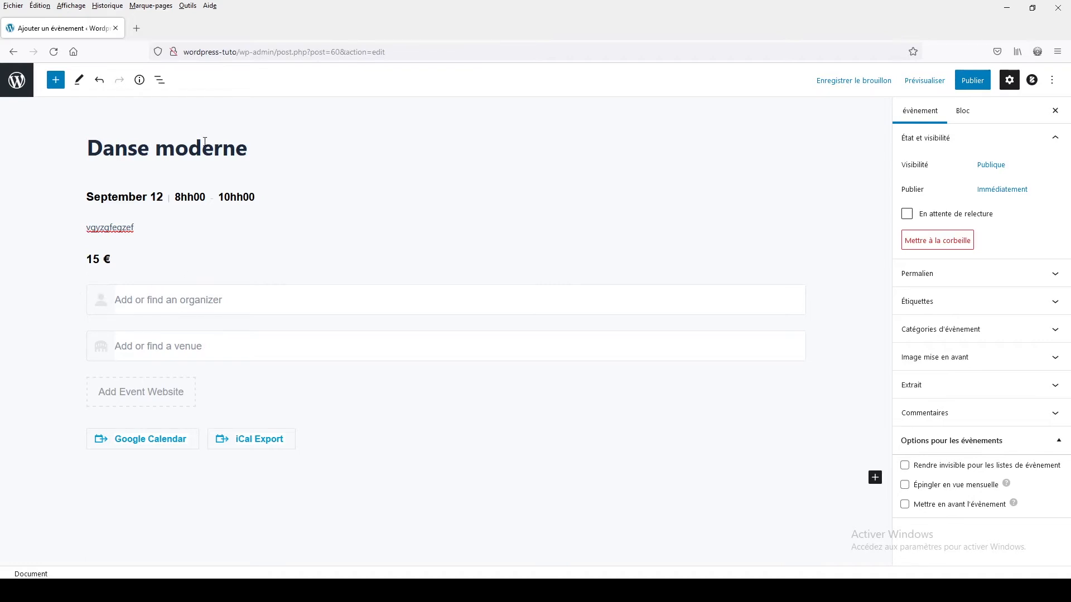
- Create a new organizer for the event with a first name only, leaving phone, website and email empty
left_click(162, 296)
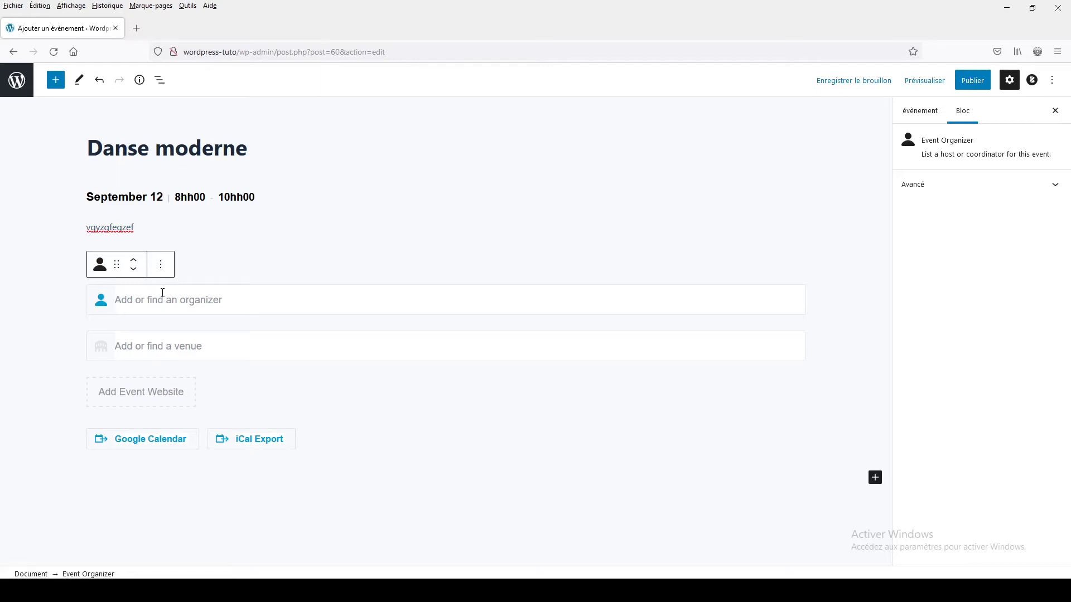
type("david")
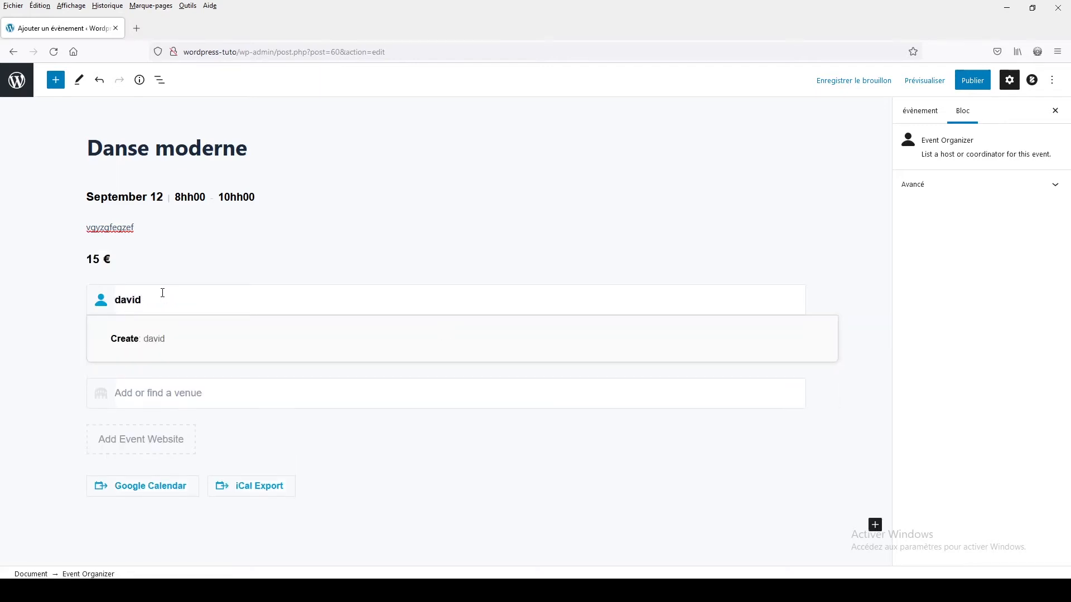
left_click(144, 341)
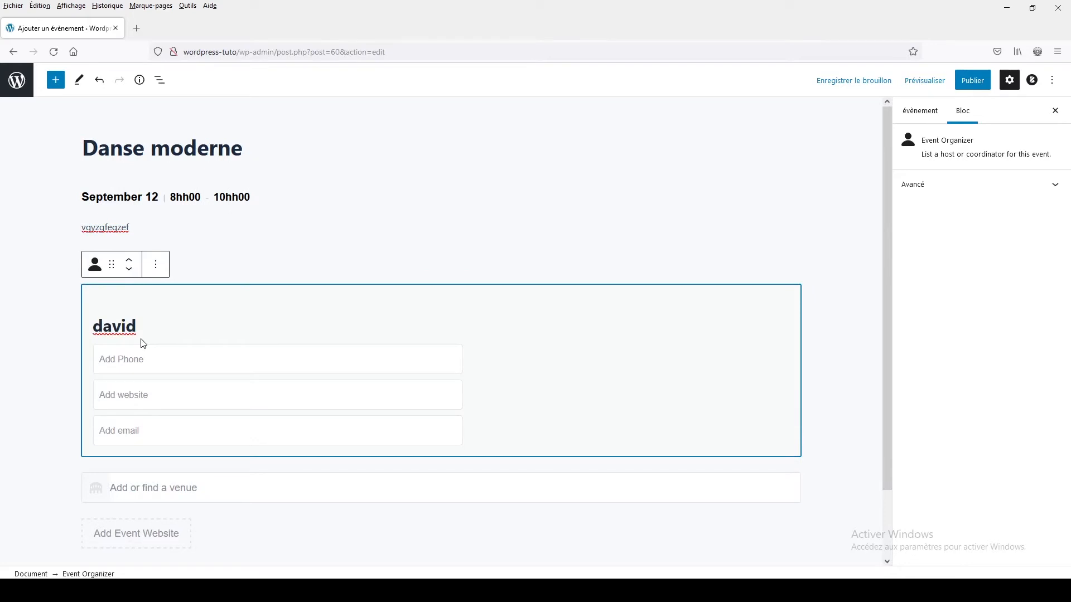
left_click(116, 362)
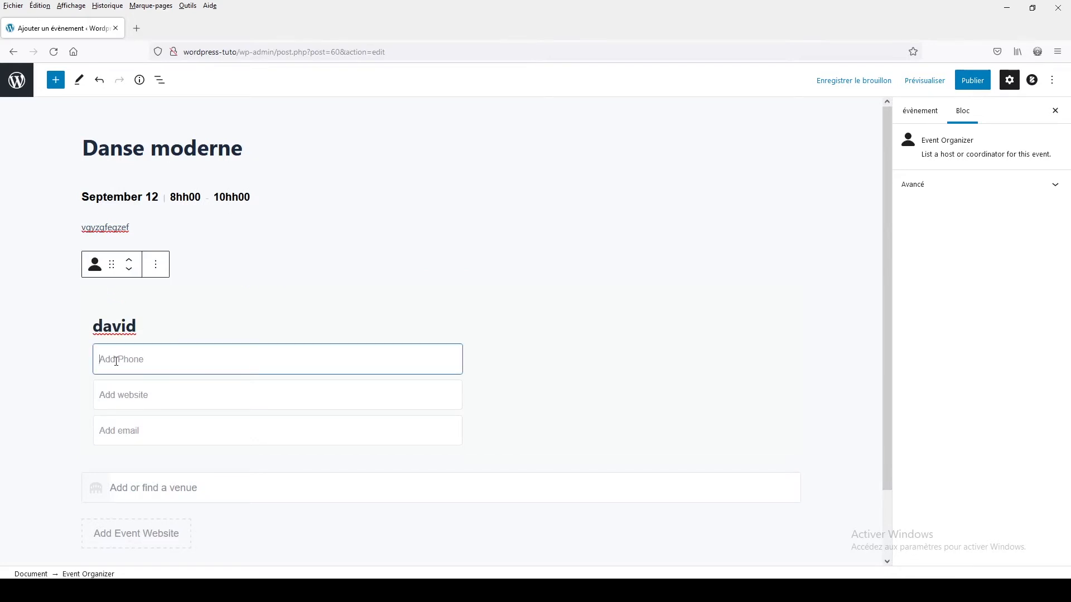
left_click(130, 395)
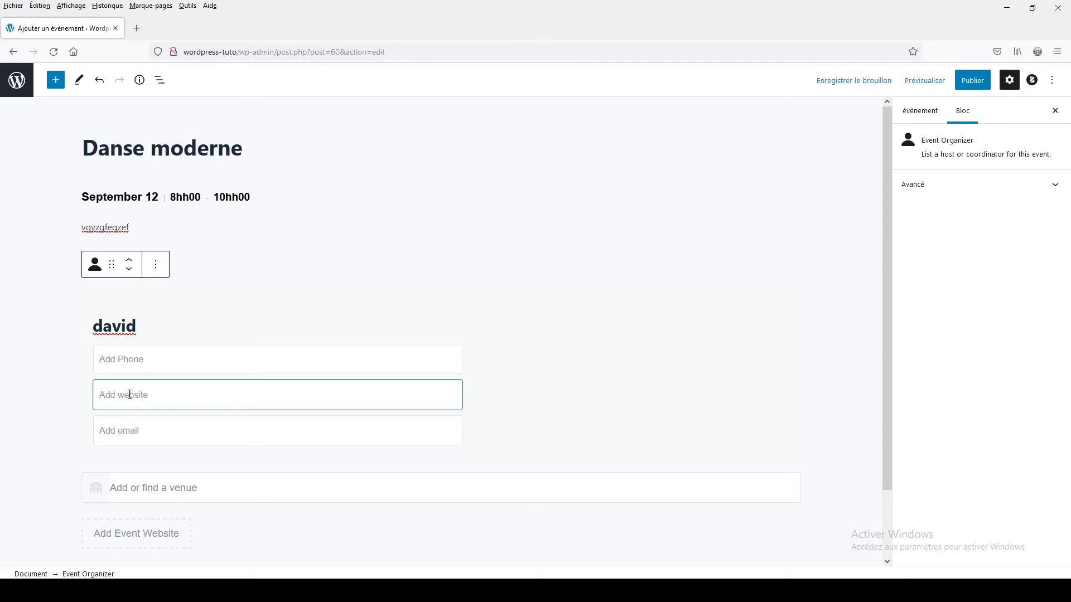
left_click(119, 425)
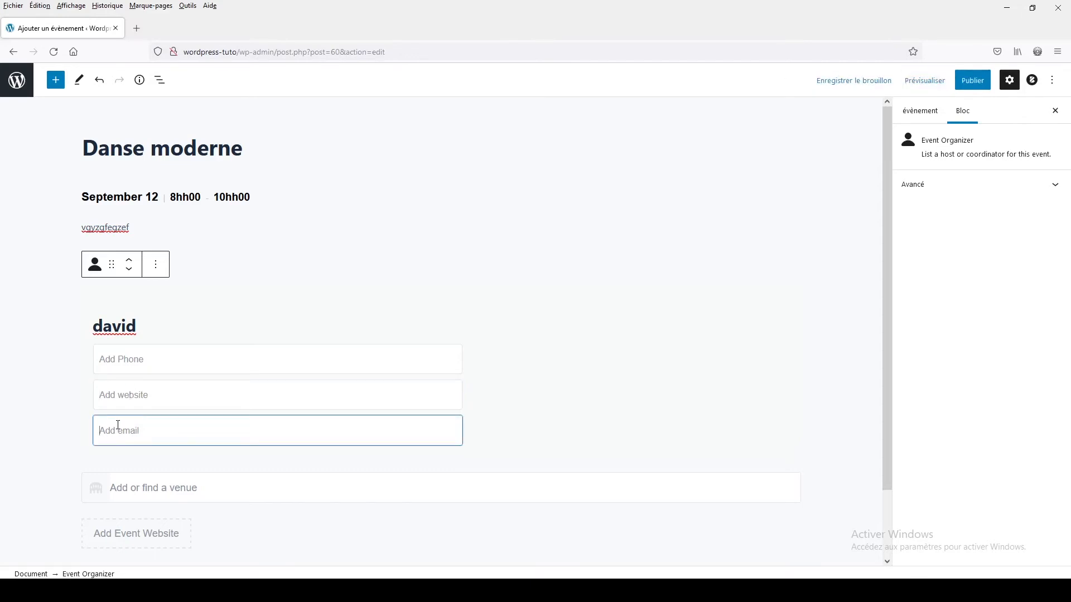
left_click(50, 387)
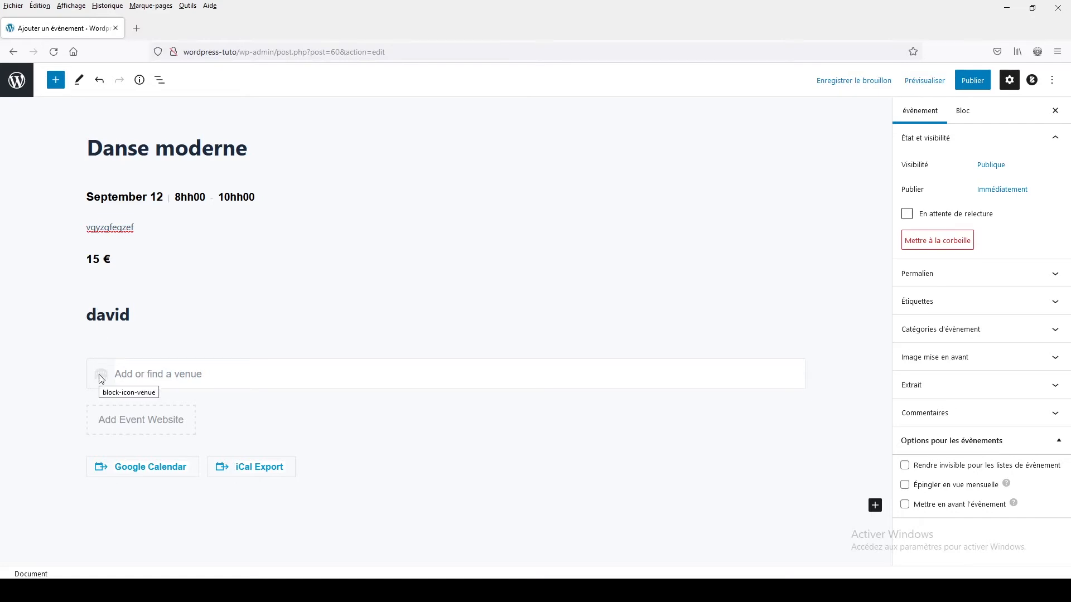
- Look up "cadeau france" on Google in a new tab, copy the Passions-Cadeaux shop's address and return to the event editor
left_click(141, 375)
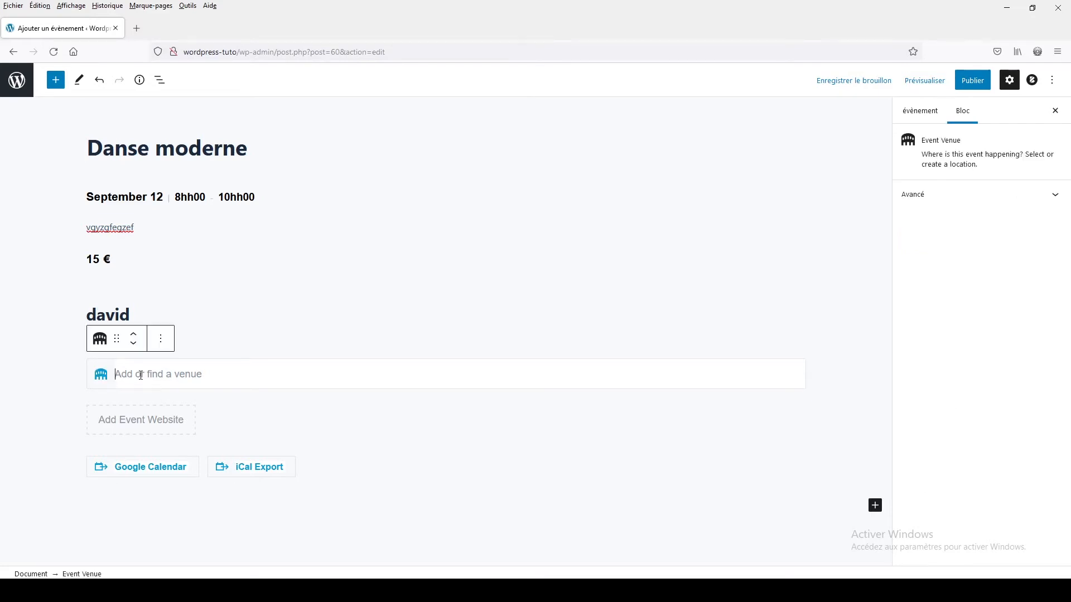
left_click(137, 28)
left_click(193, 51)
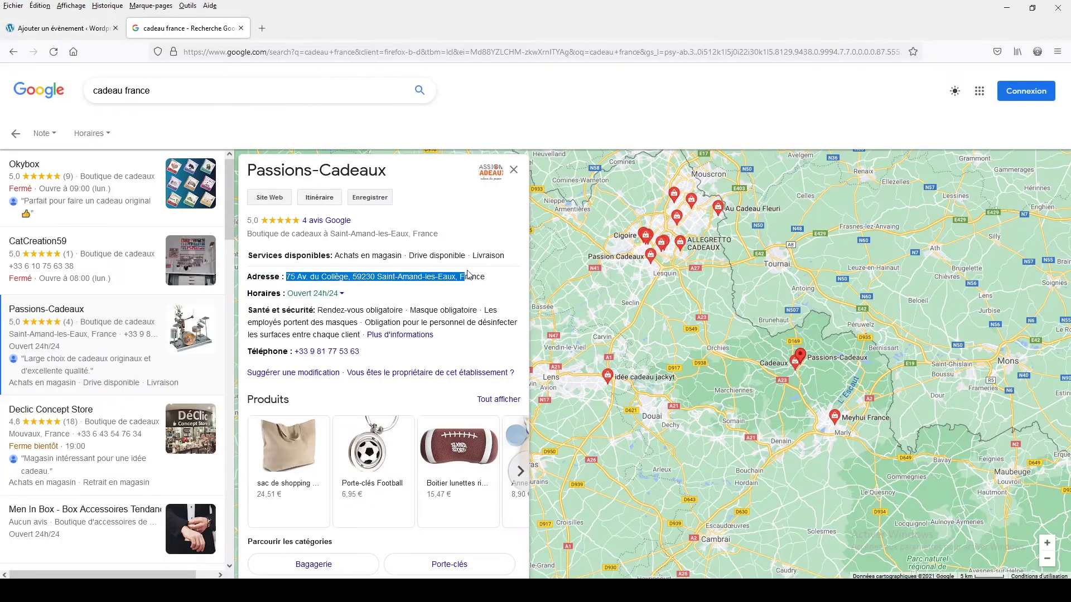
left_click_drag(475, 277, 489, 277)
key("ctrl+c")
left_click(44, 29)
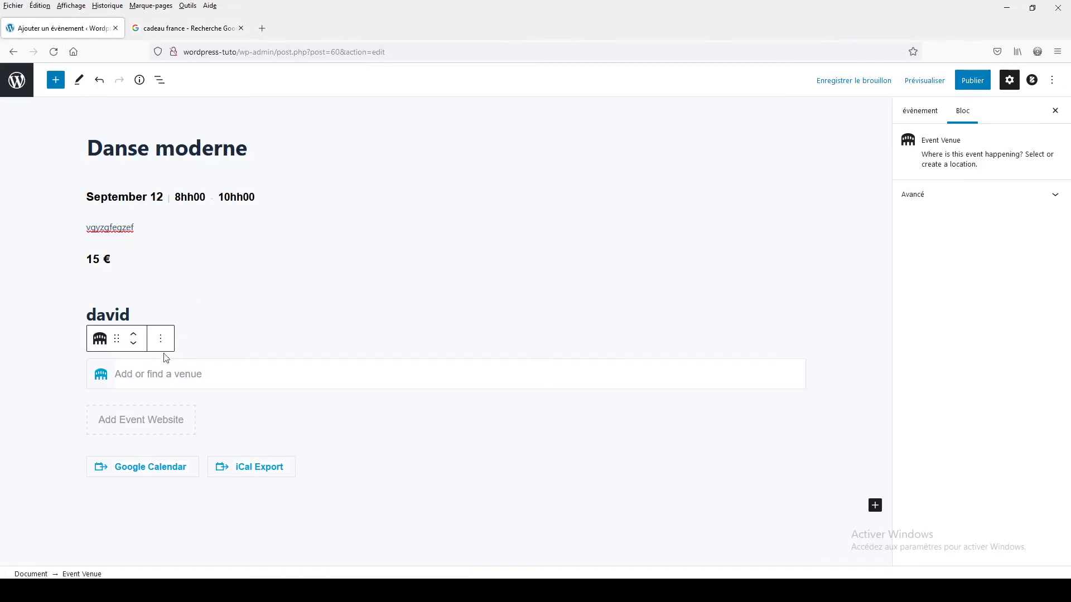
- Try to add the copied shop address as the event's venue
right_click(149, 370)
left_click(182, 450)
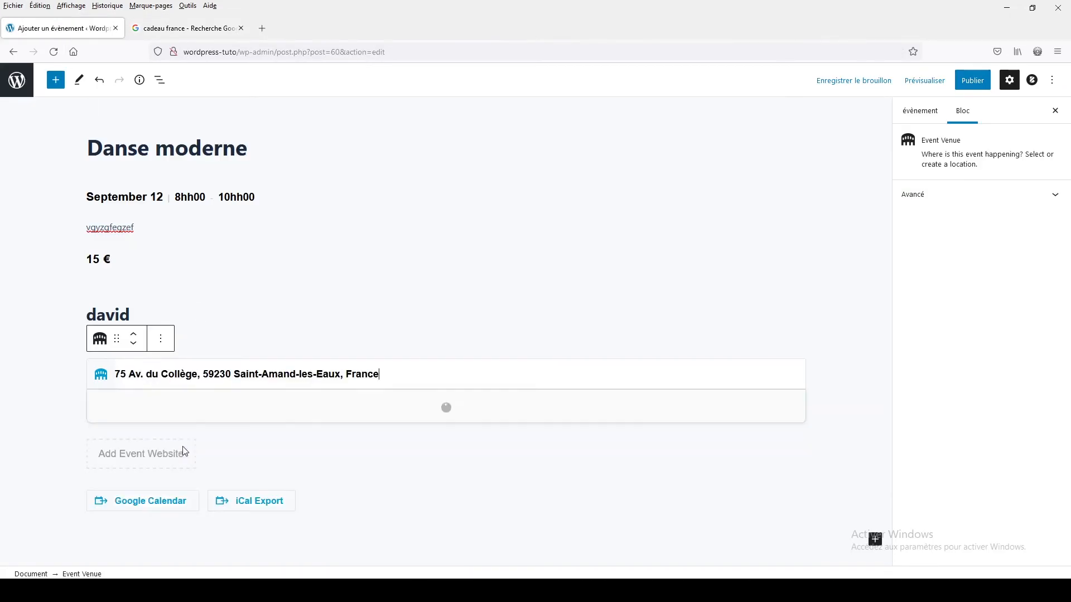
left_click(35, 367)
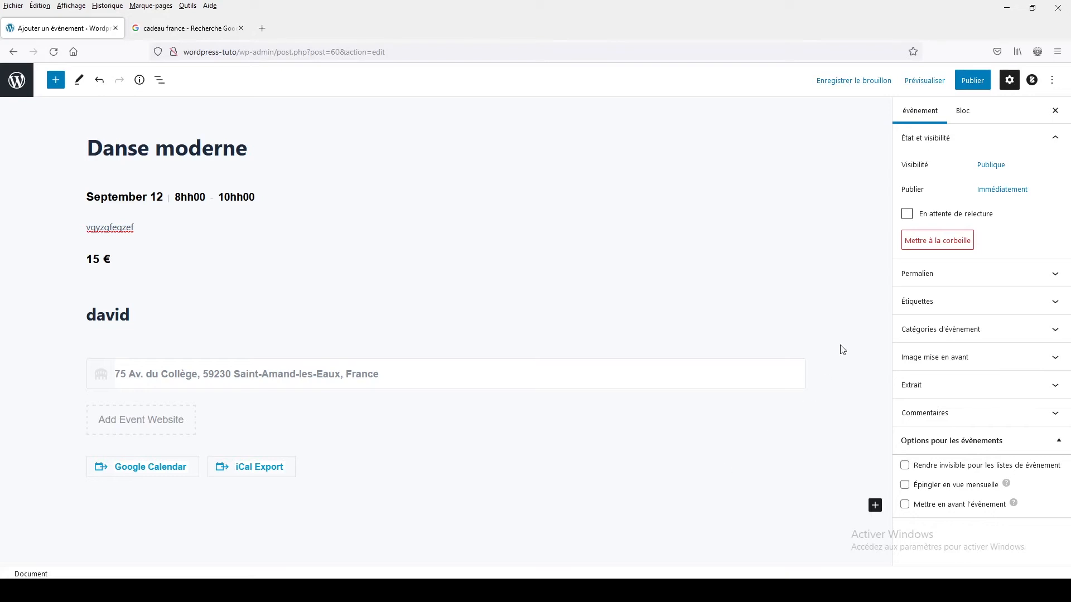
- Publish the Danse moderne event and view its public page
left_click(972, 80)
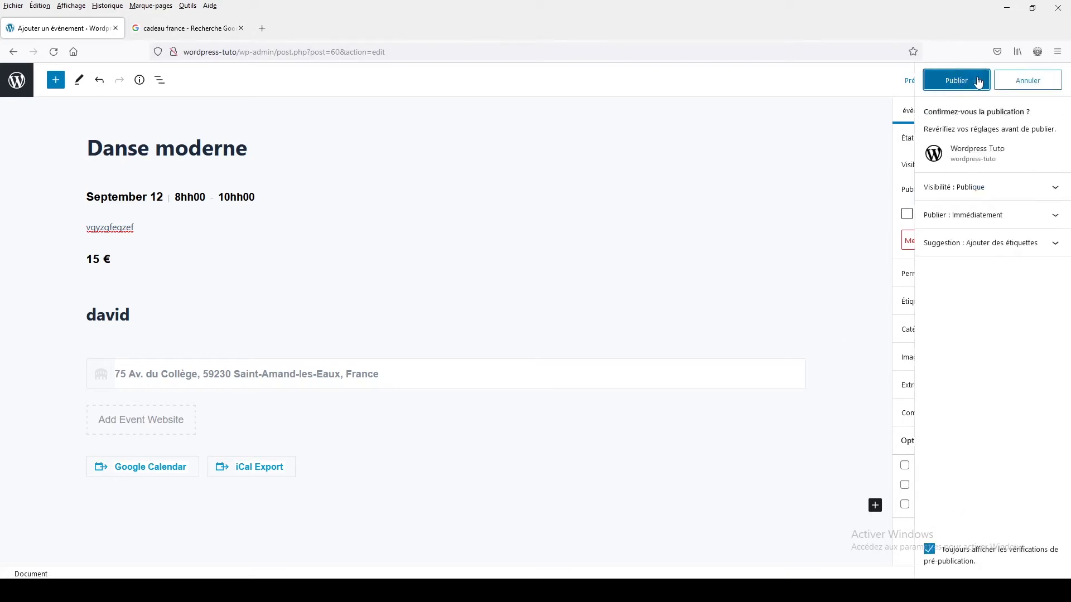
left_click(956, 81)
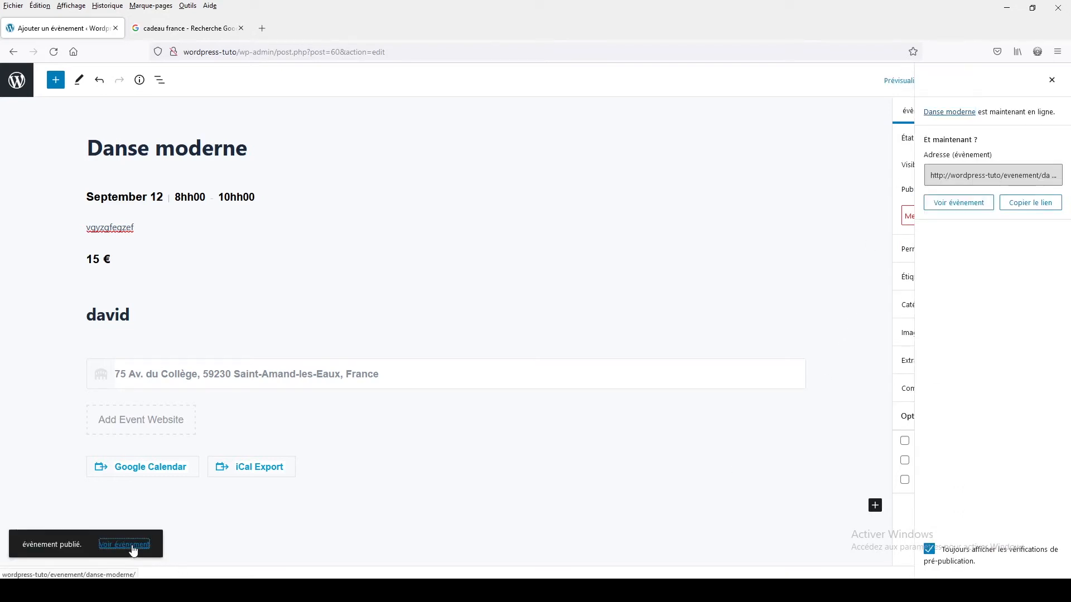
left_click(136, 546)
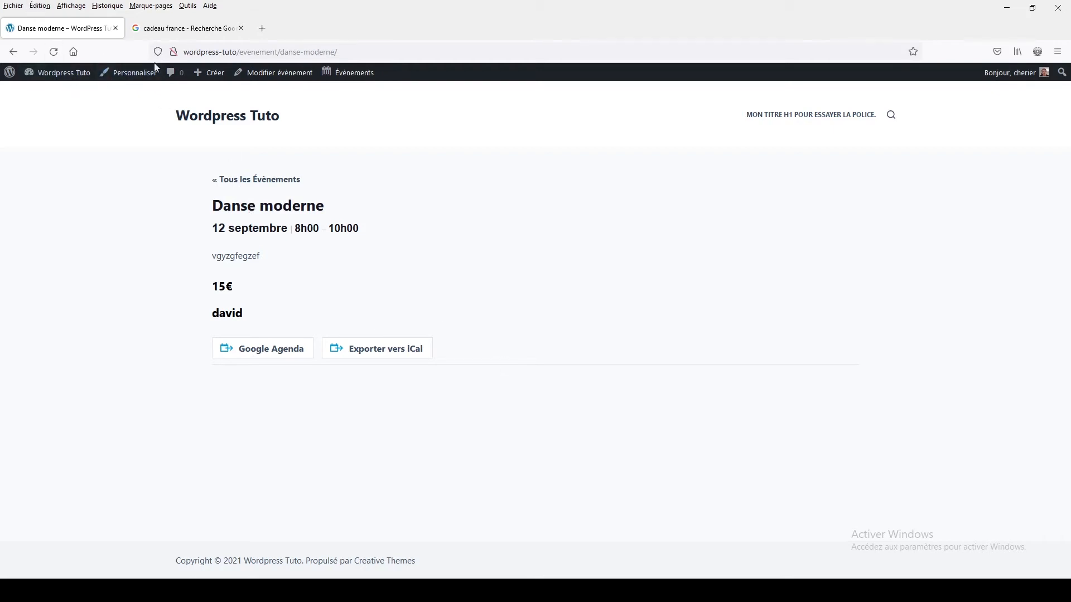
- Reopen the event for editing, create a new venue from the copied shop address and paste that address into its street field
left_click(260, 73)
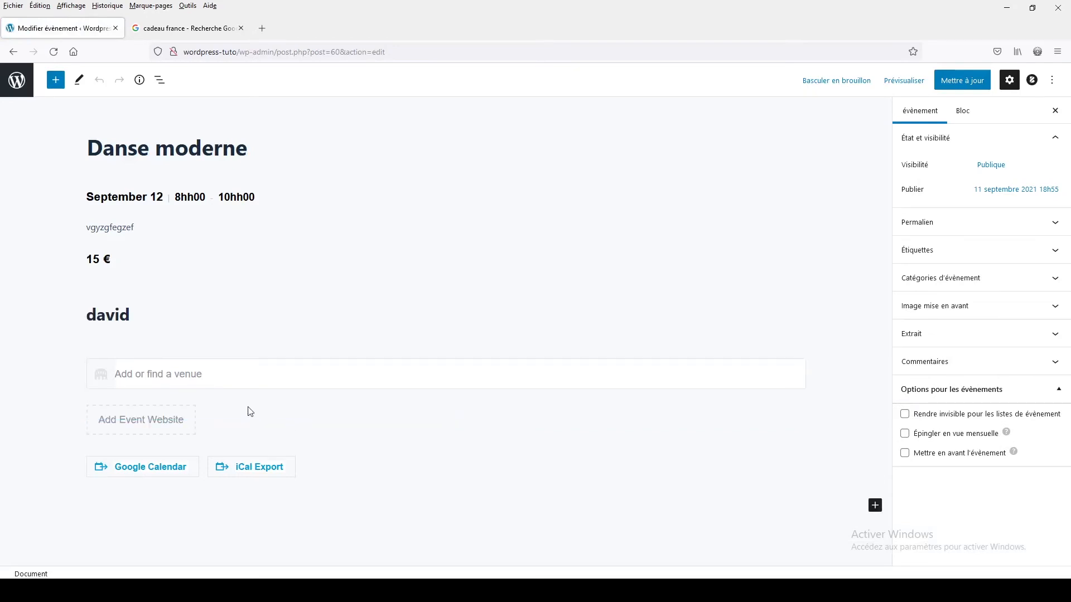
left_click(134, 376)
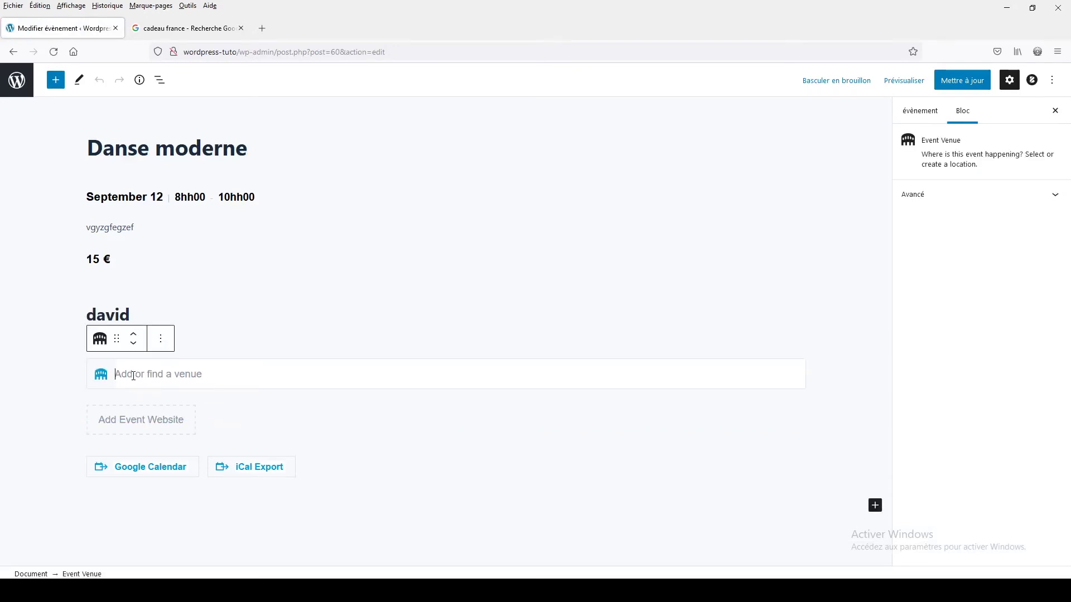
right_click(134, 376)
left_click(170, 462)
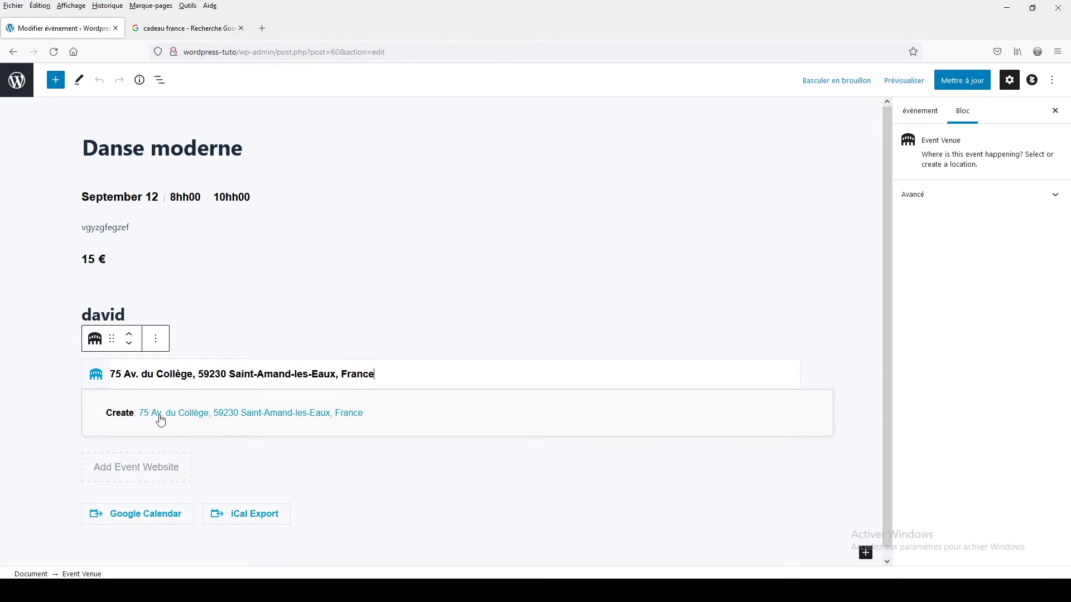
left_click(161, 421)
right_click(160, 432)
left_click(186, 335)
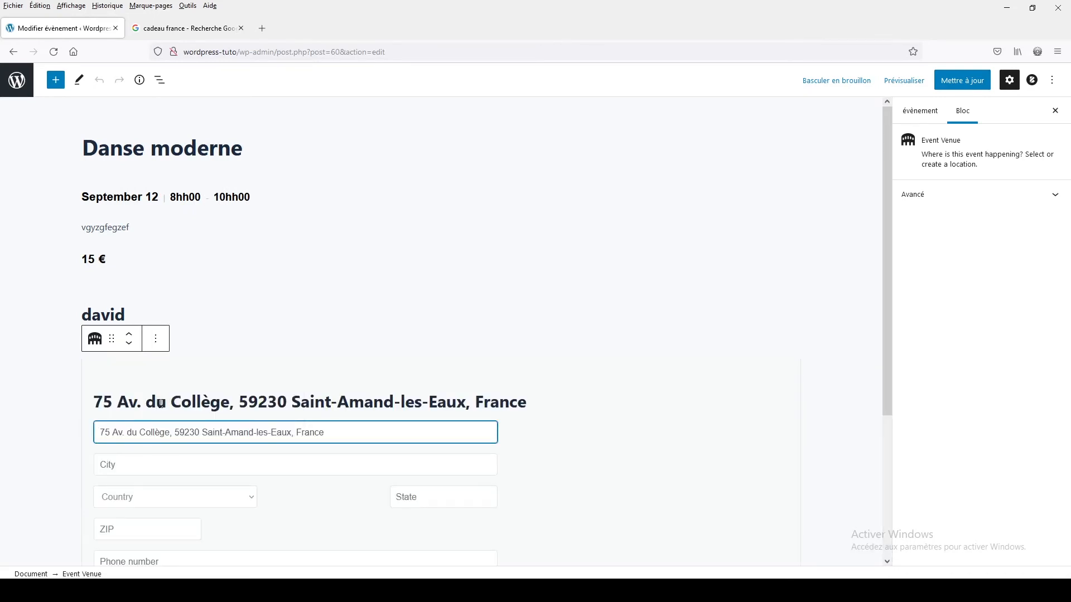
- Move the postal code and city from the venue's street field into the ZIP and City fields, keeping only the street
left_click(113, 433)
left_click_drag(174, 433, 354, 430)
key("ctrl+c")
left_click(118, 530)
key("ctrl+v")
left_click(131, 466)
key("ctrl+v")
key("BackSpace")
- Set the venue's country to France and update the published event
left_click(167, 497)
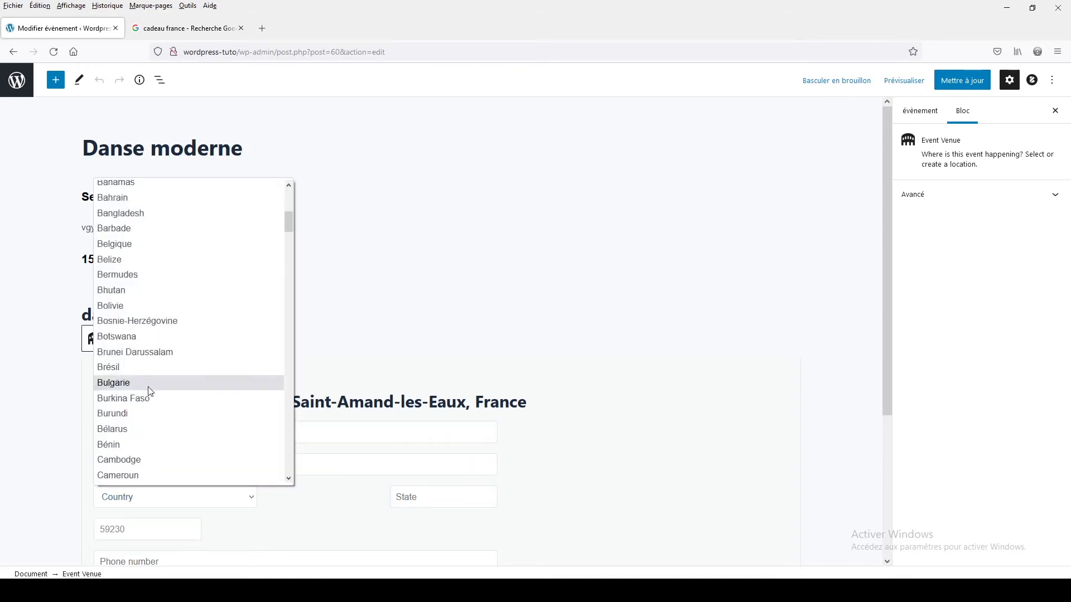
scroll(128, 356, "down", 5)
left_click(128, 356)
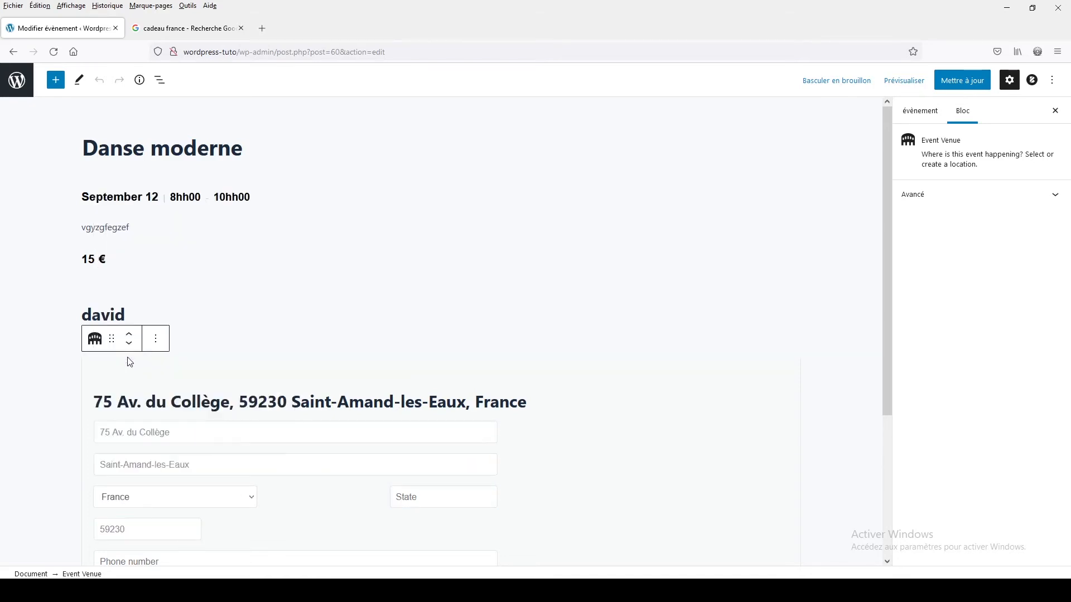
left_click(18, 484)
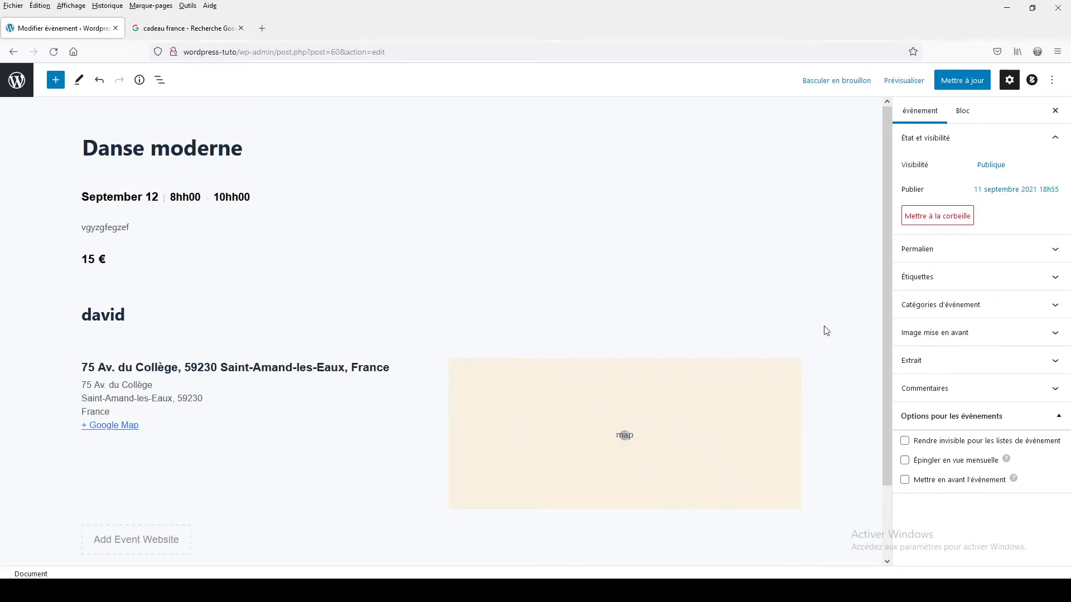
left_click(948, 82)
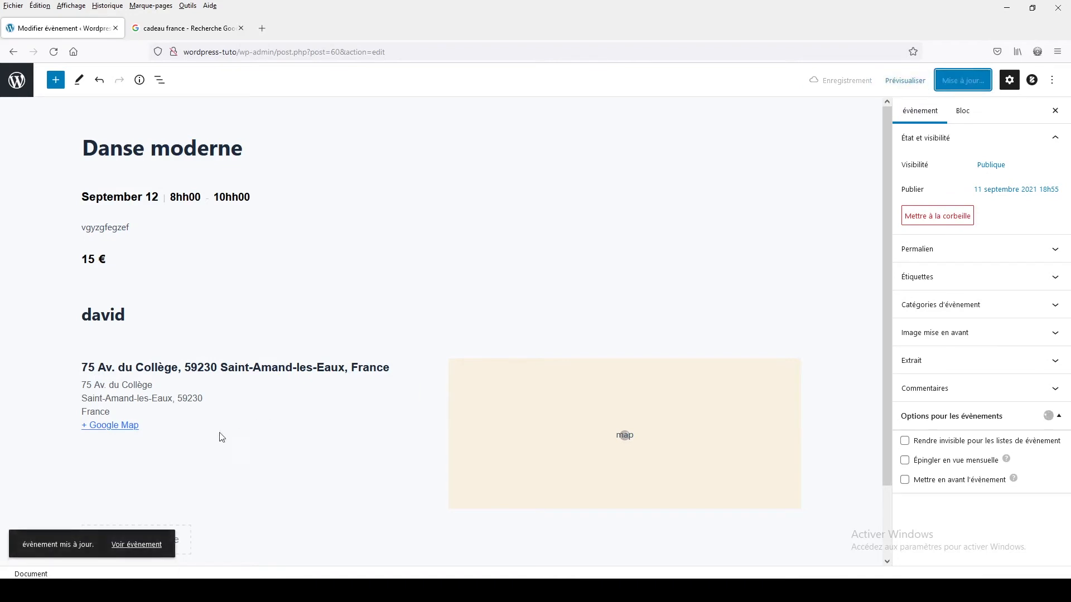
- View the updated event's public page and the list of all events, and return to the site's dashboard
left_click(134, 546)
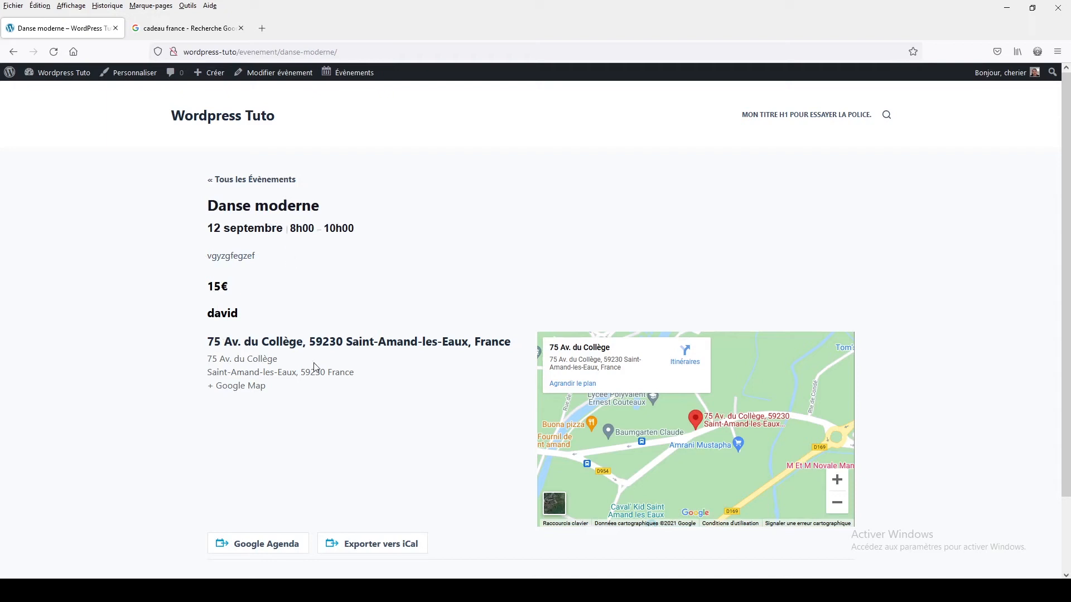
left_click(244, 183)
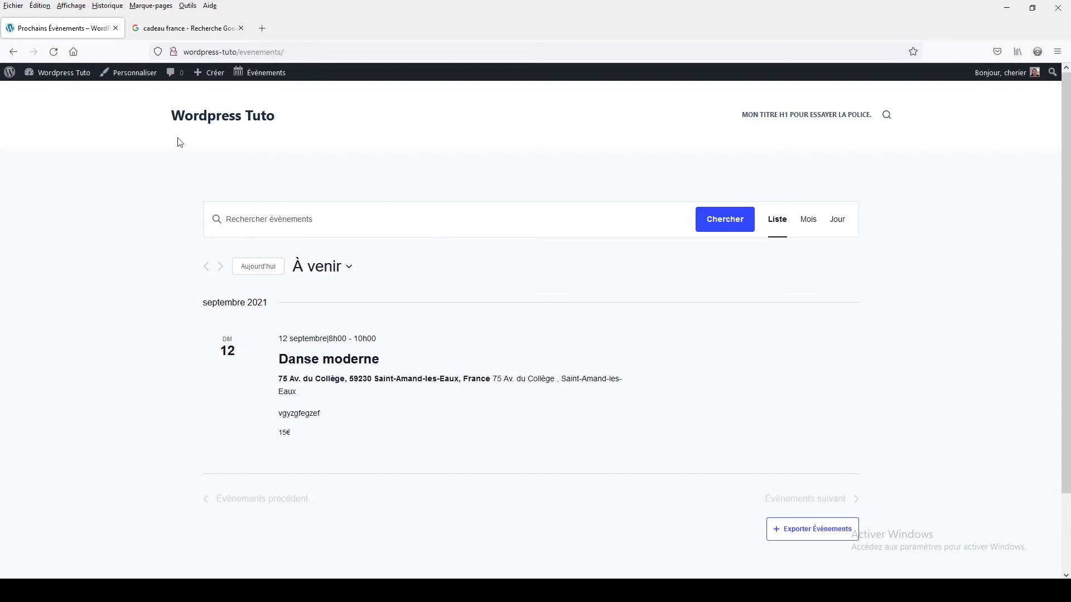
mouse_move(63, 78)
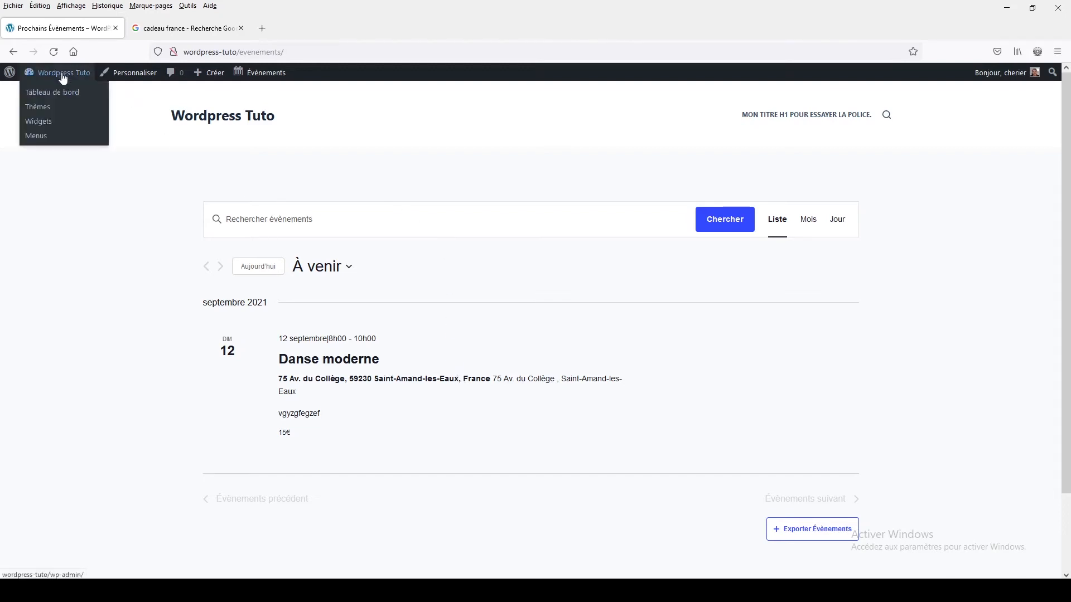
left_click(63, 92)
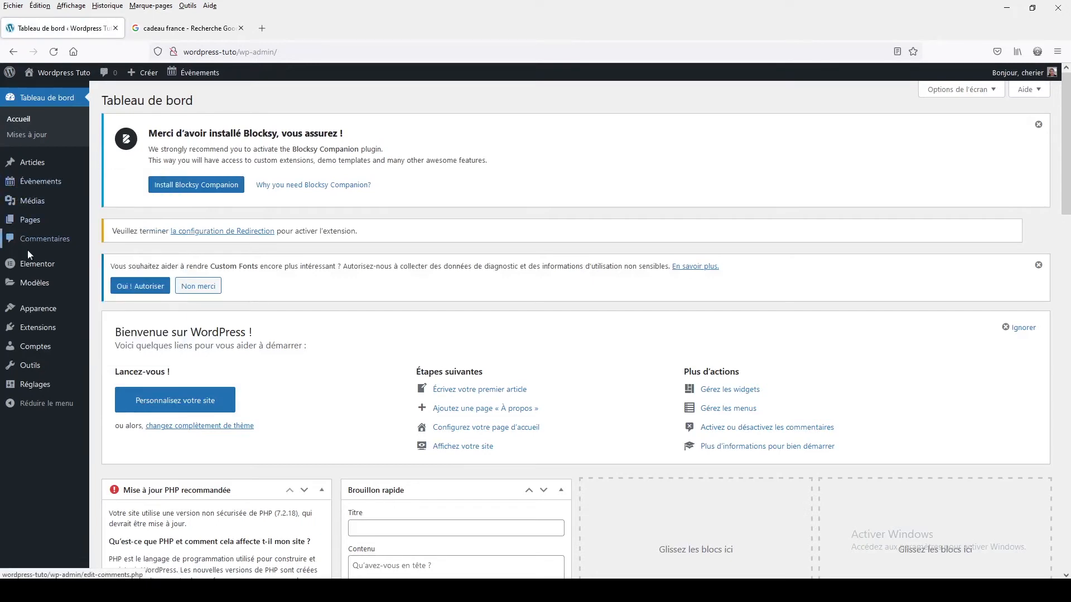
- Disable the block editor for events in the general event preferences and save the changes
mouse_move(34, 185)
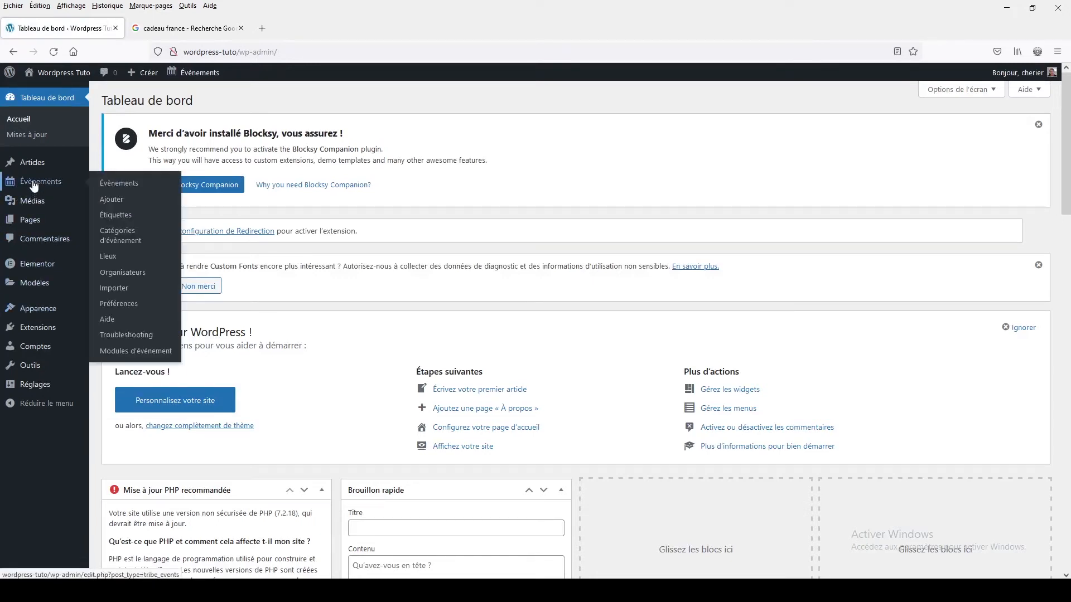
left_click(128, 297)
scroll(218, 338, "down", 5)
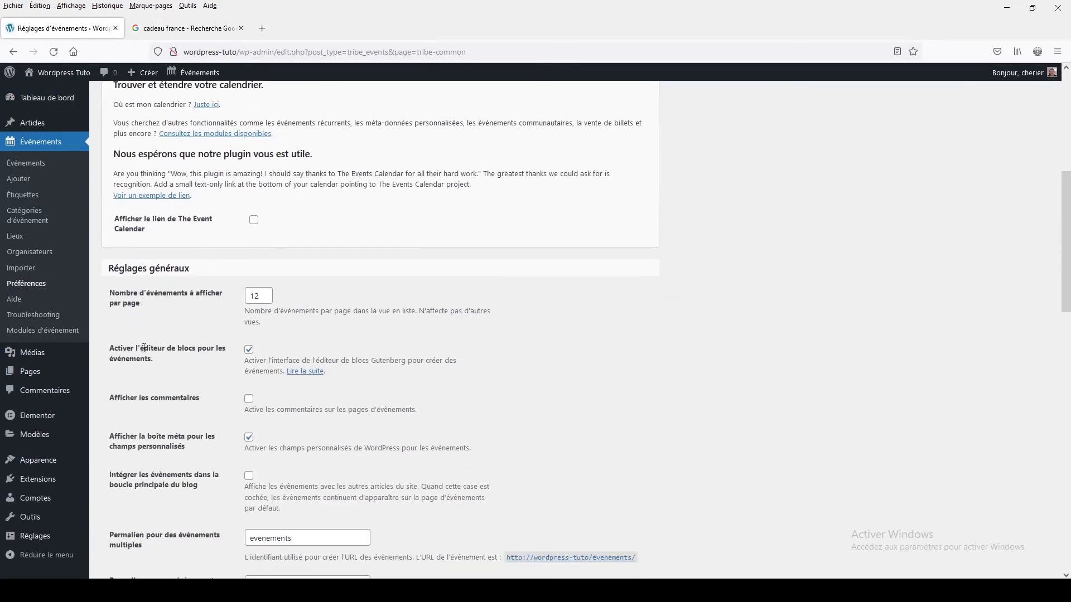
left_click(249, 350)
scroll(473, 327, "down", 12)
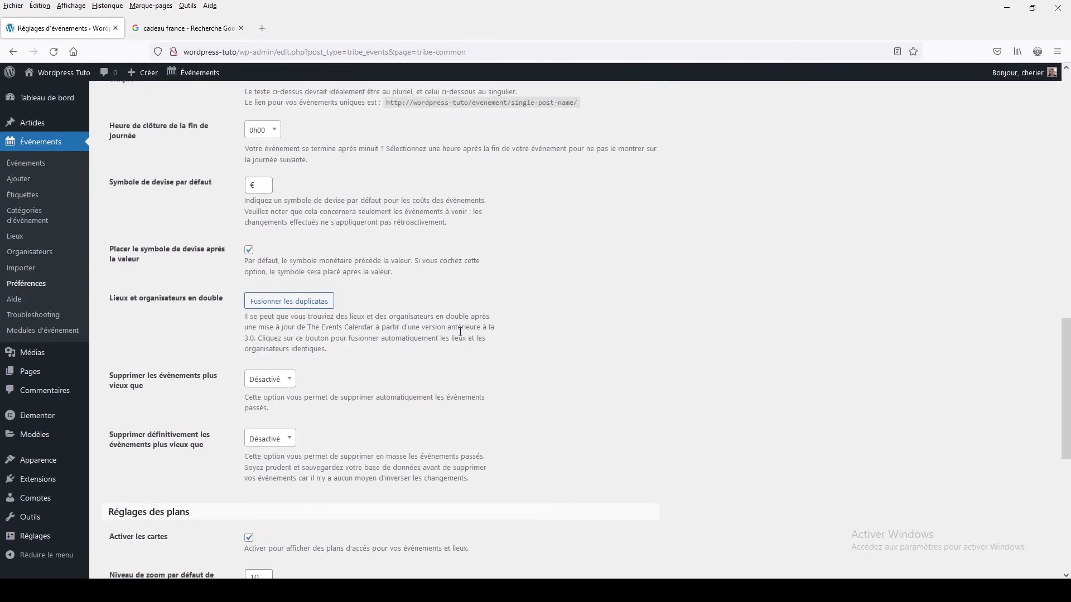
scroll(407, 360, "down", 2)
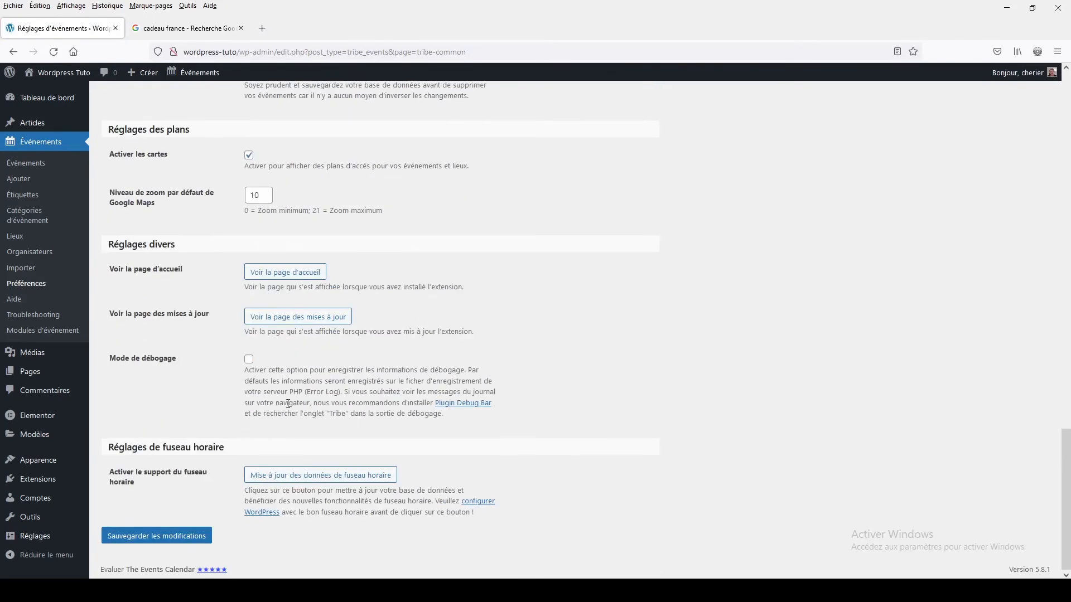
left_click(140, 537)
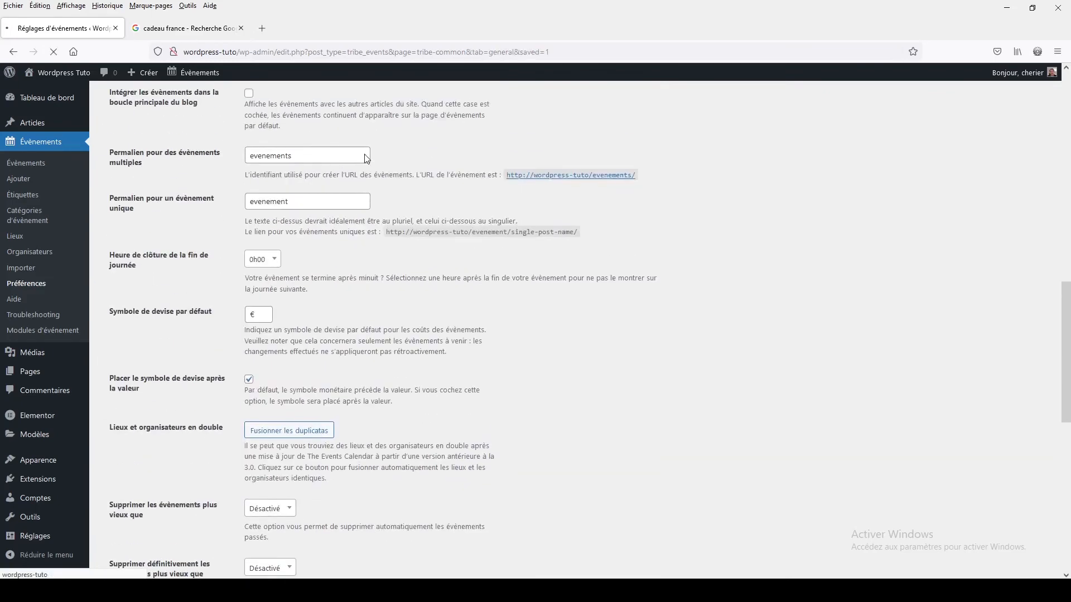
scroll(190, 463, "down", 3)
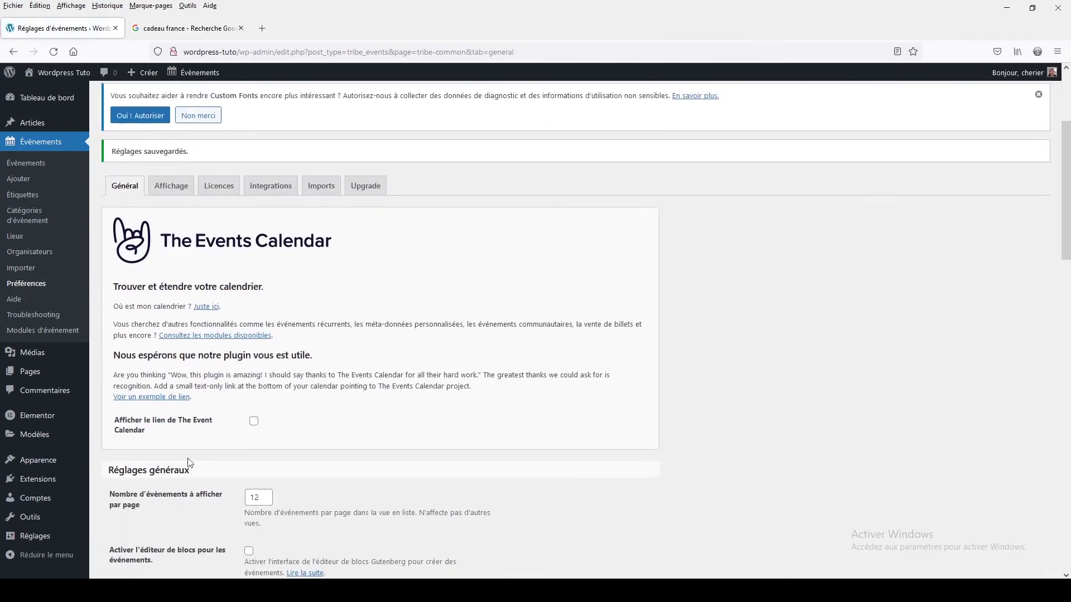
scroll(190, 463, "down", 3)
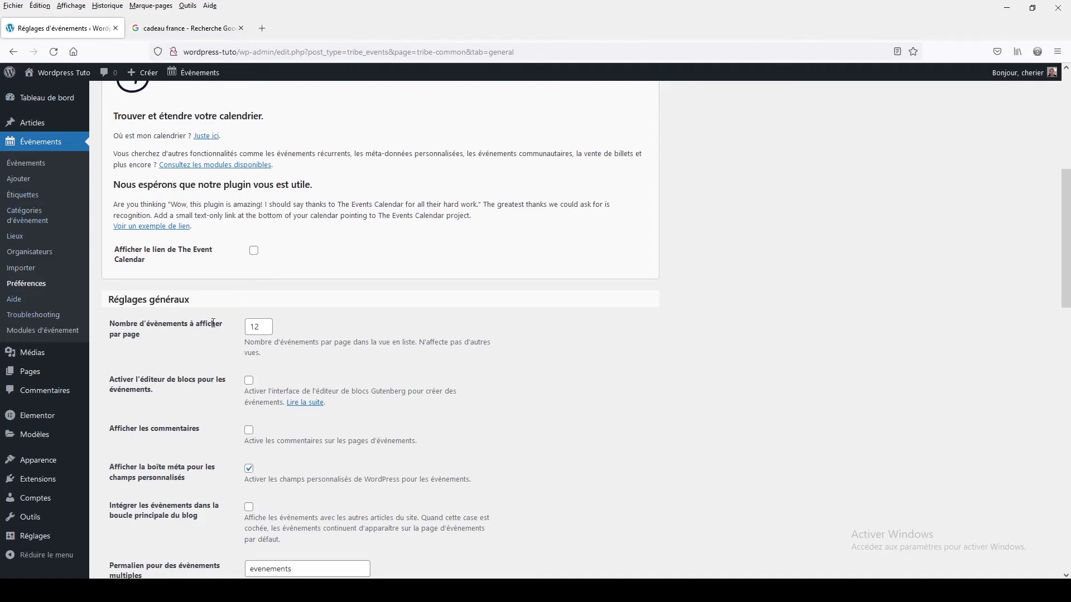
- Add a new event in the classic editor and title it "Danse disco"
left_click(36, 167)
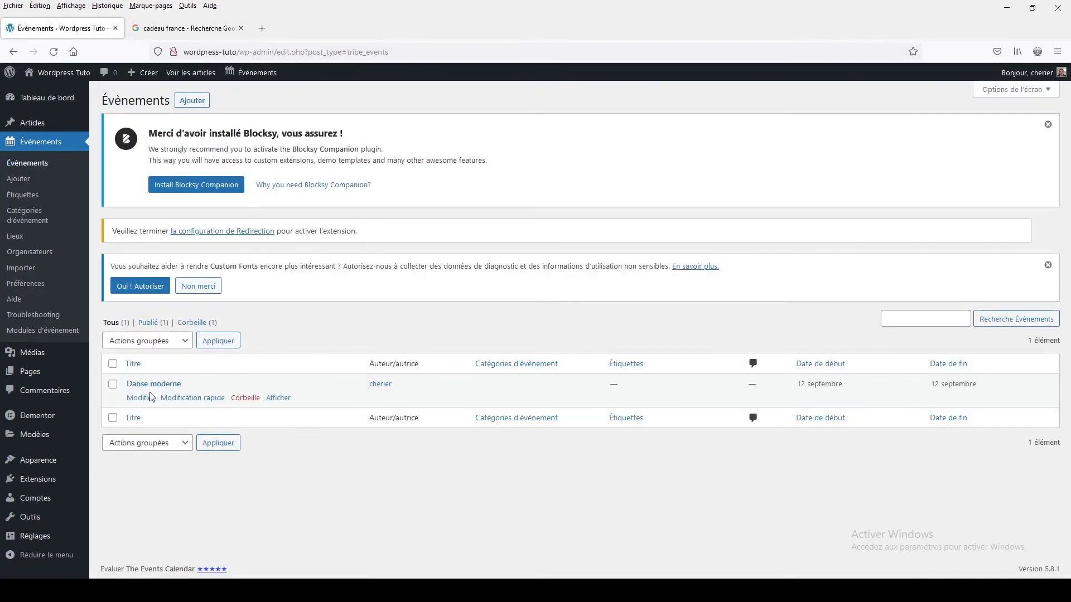
left_click(192, 101)
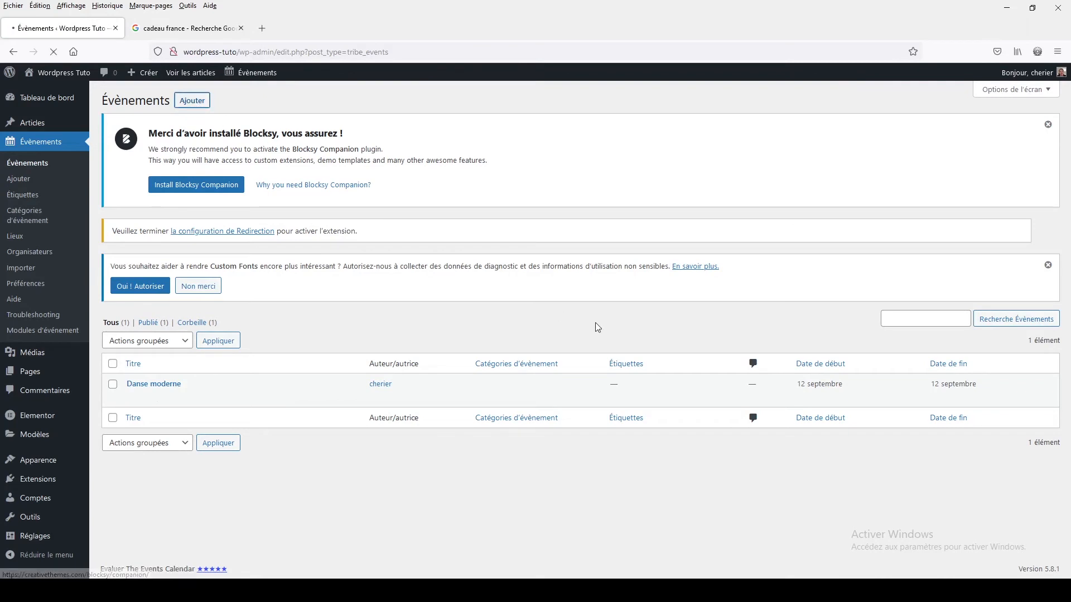
scroll(593, 322, "down", 10)
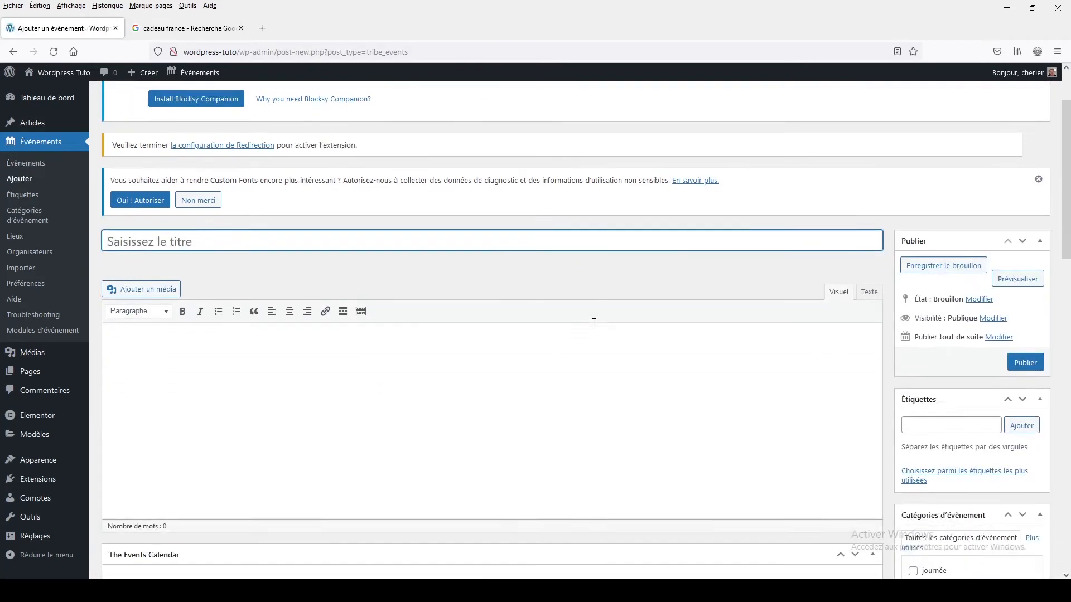
scroll(594, 322, "down", 10)
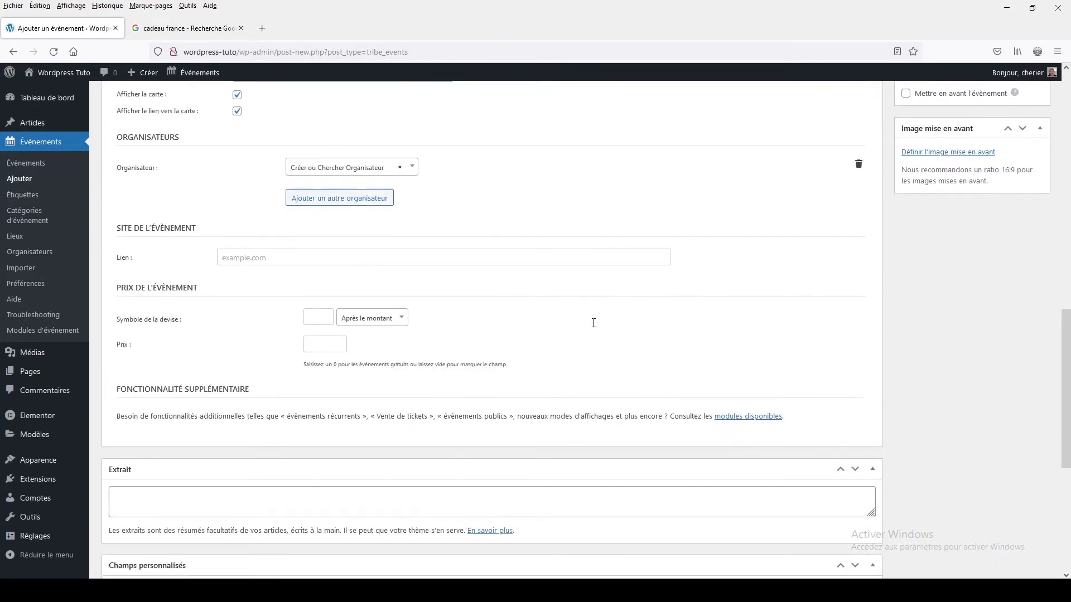
scroll(594, 323, "down", 2)
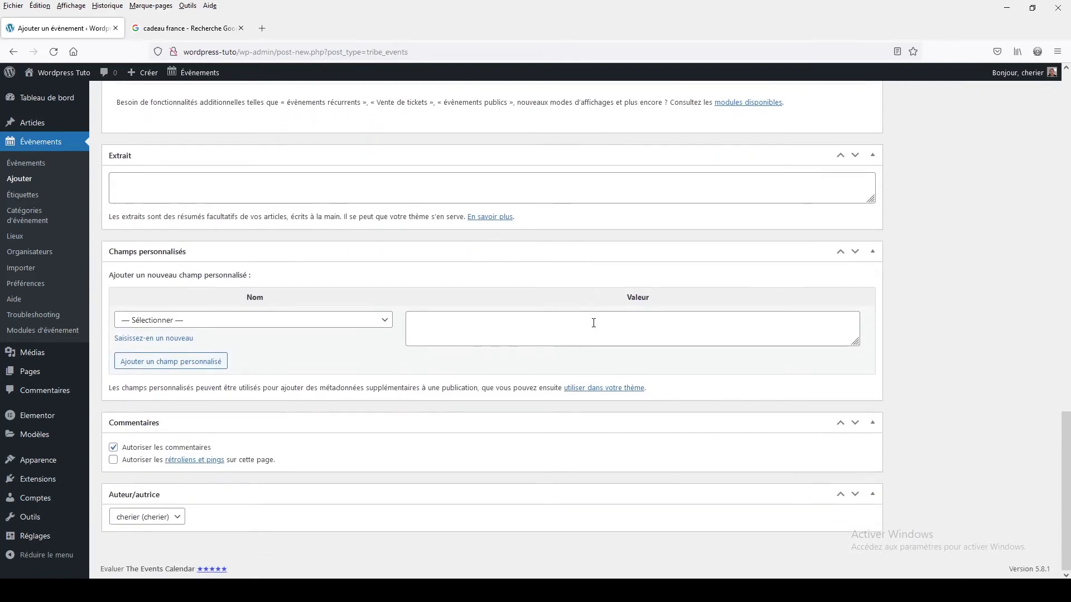
scroll(593, 323, "up", 20)
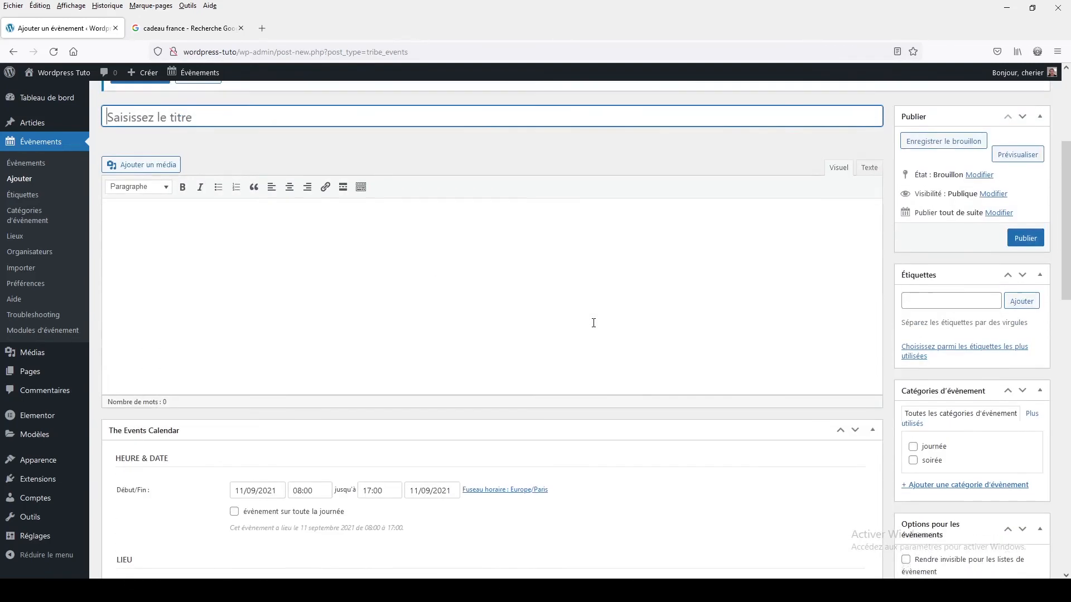
scroll(594, 323, "up", 4)
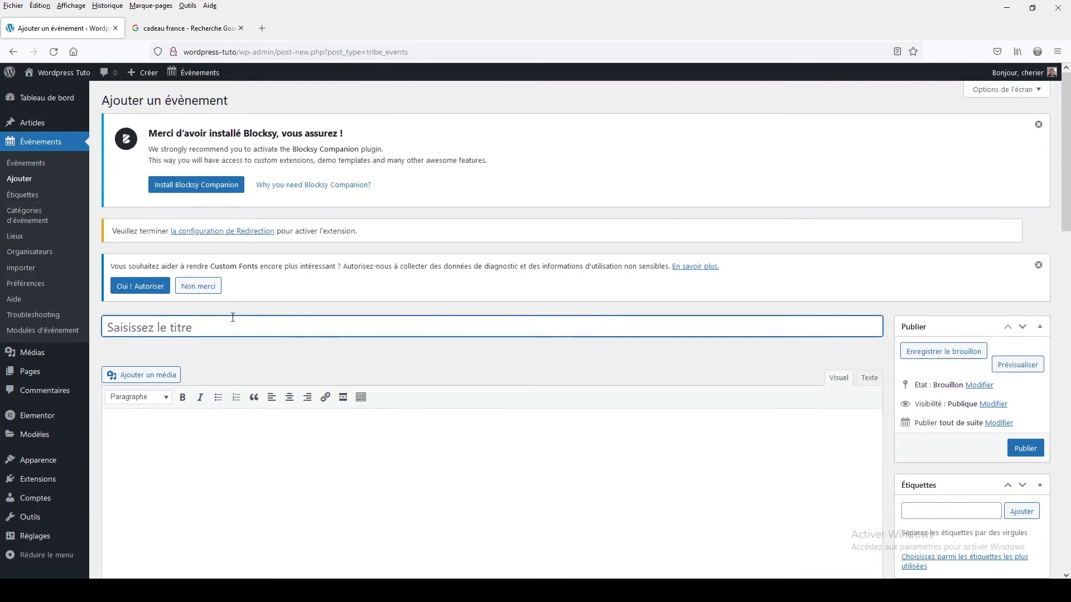
type("D")
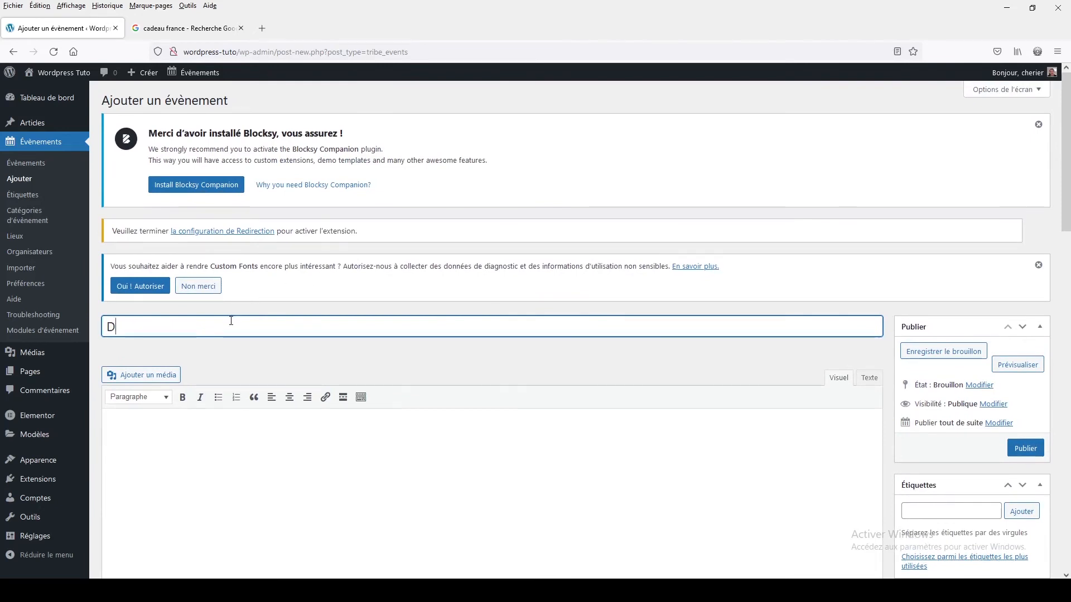
type("anse disco")
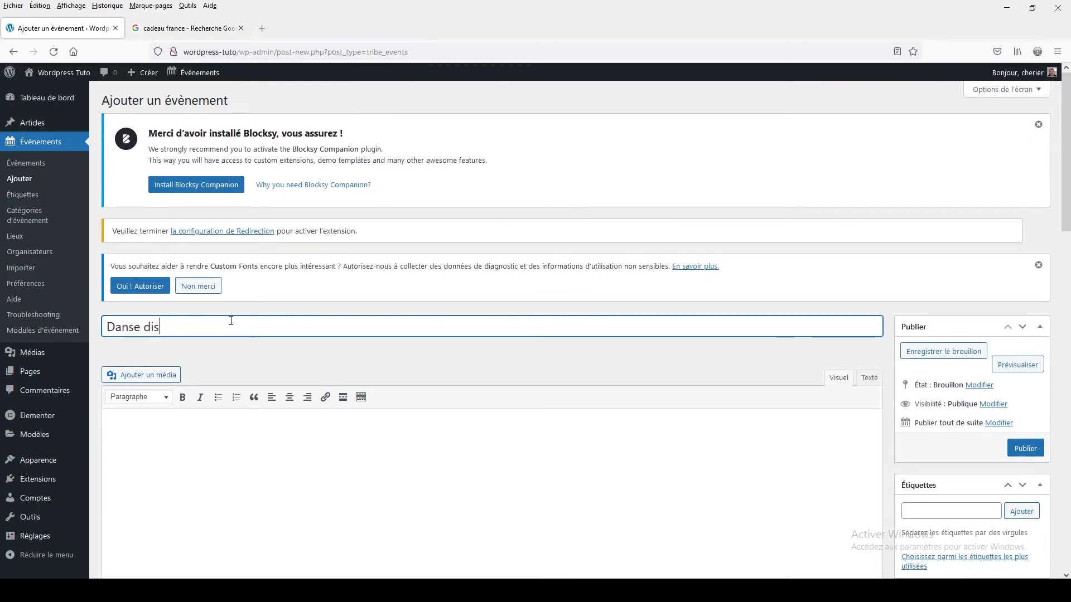
- Write a two-paragraph event description reading "uhezuho zehfe" and "cuh efef"
left_click(177, 468)
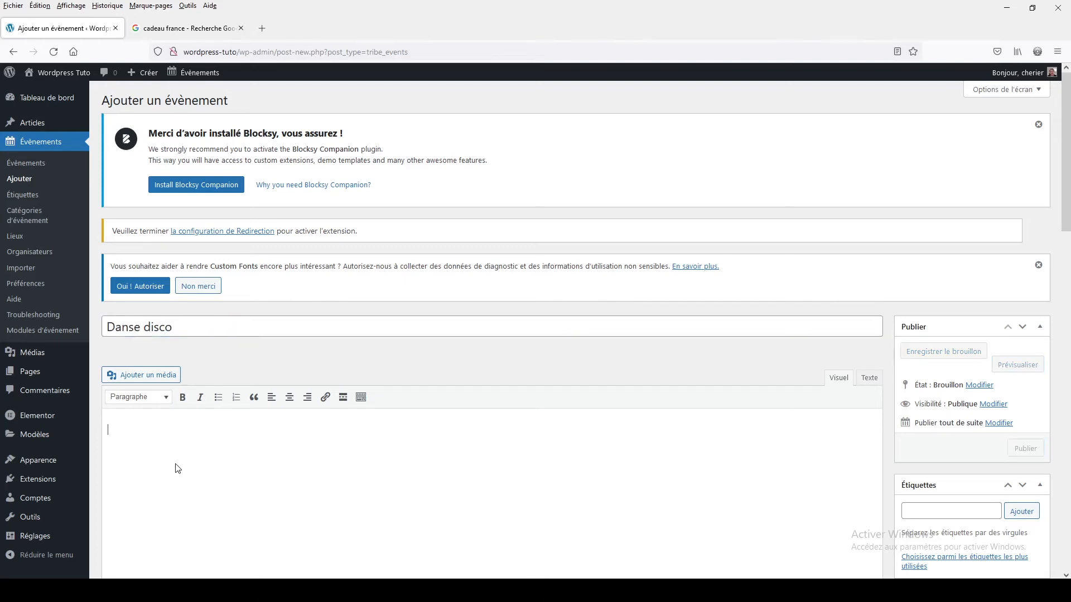
type("uhezuho zehfe")
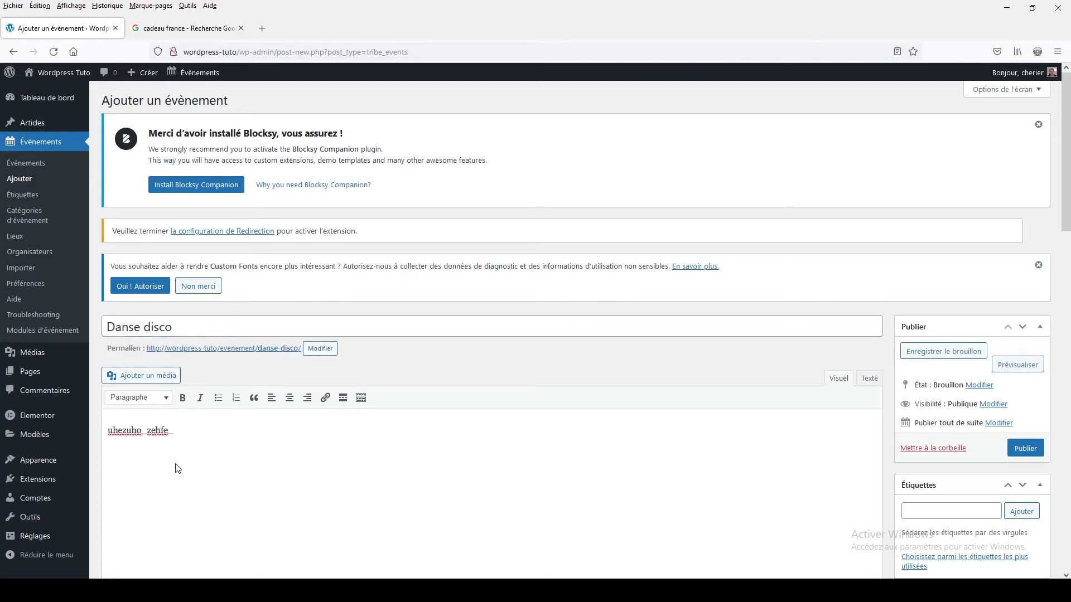
key("Return")
type("cuh efef")
scroll(176, 464, "down", 6)
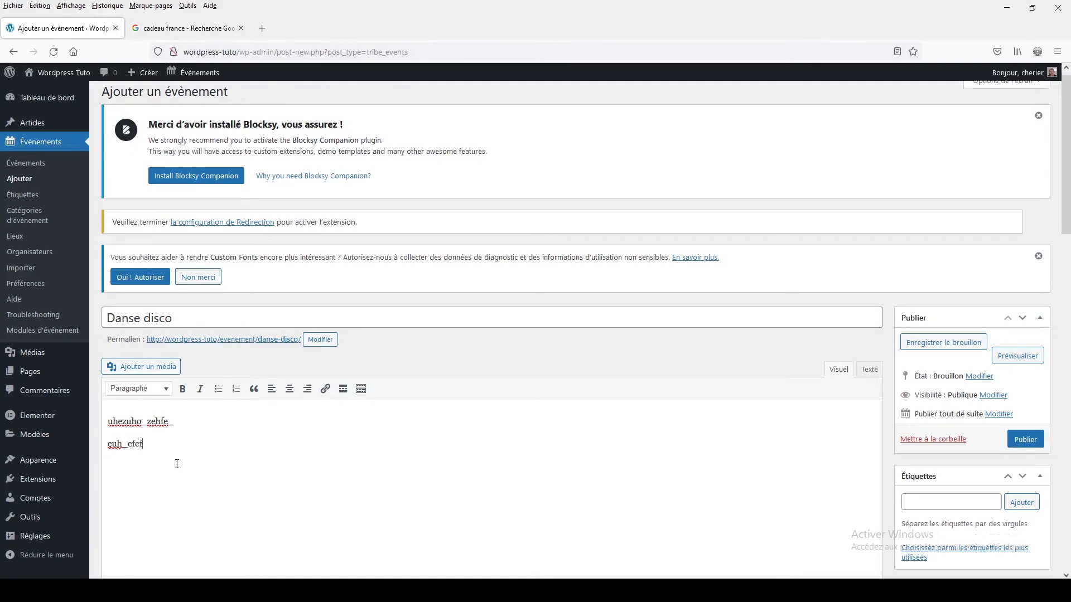
scroll(176, 464, "up", 4)
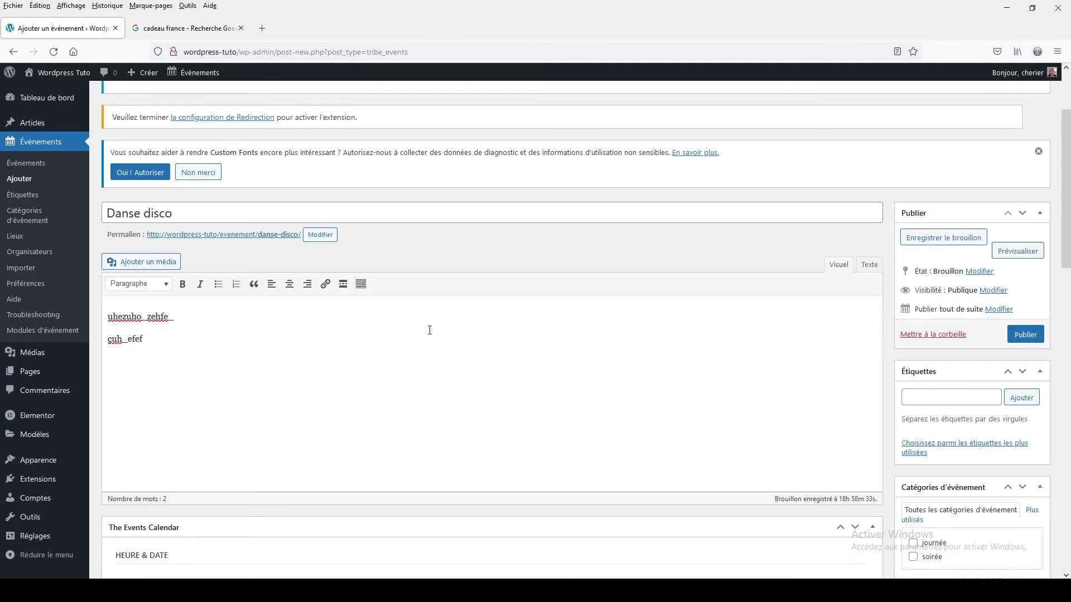
- Schedule the event for 12/09/2021 from 10:00 to 12:00
scroll(429, 331, "down", 3)
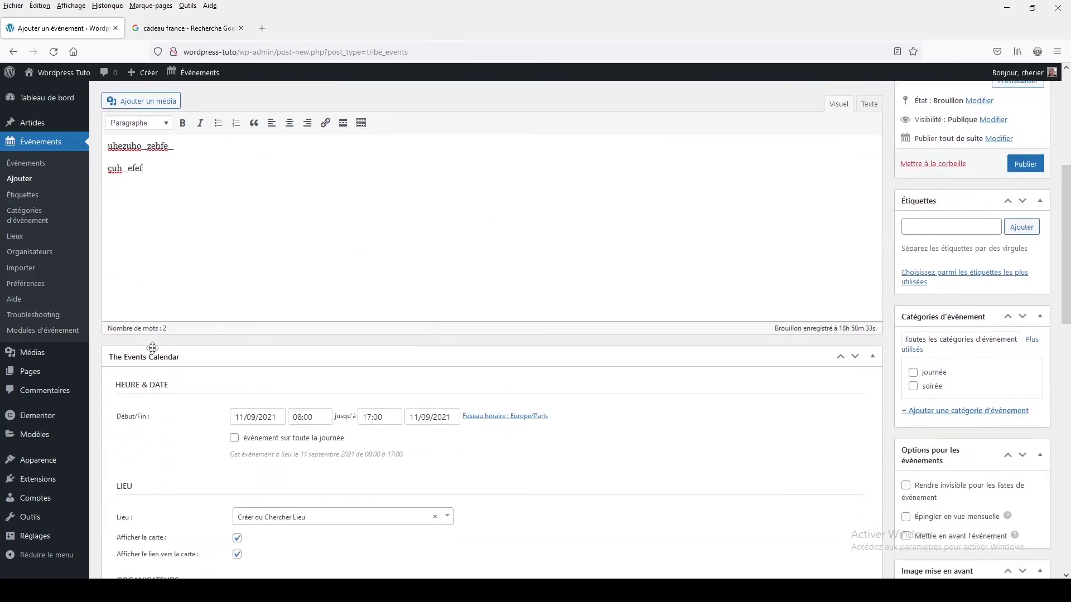
scroll(290, 226, "down", 3)
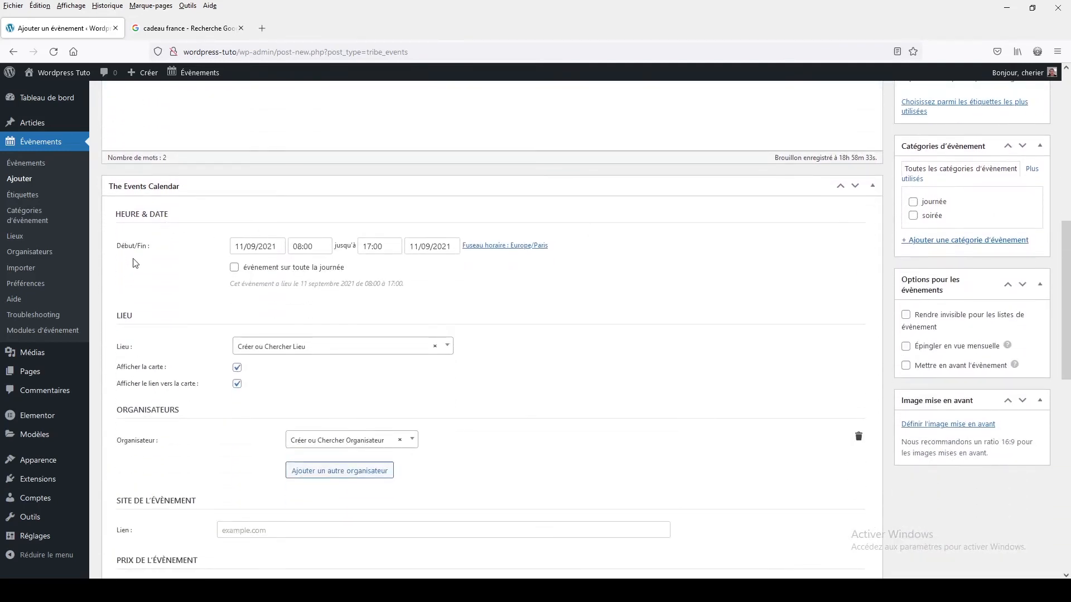
left_click(258, 251)
left_click(403, 351)
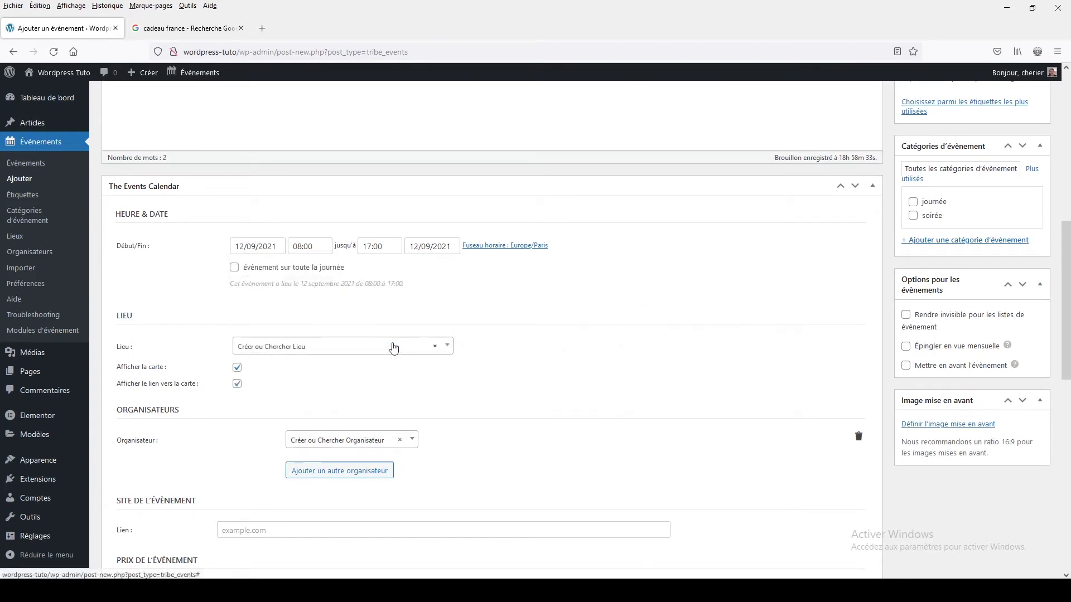
left_click(308, 246)
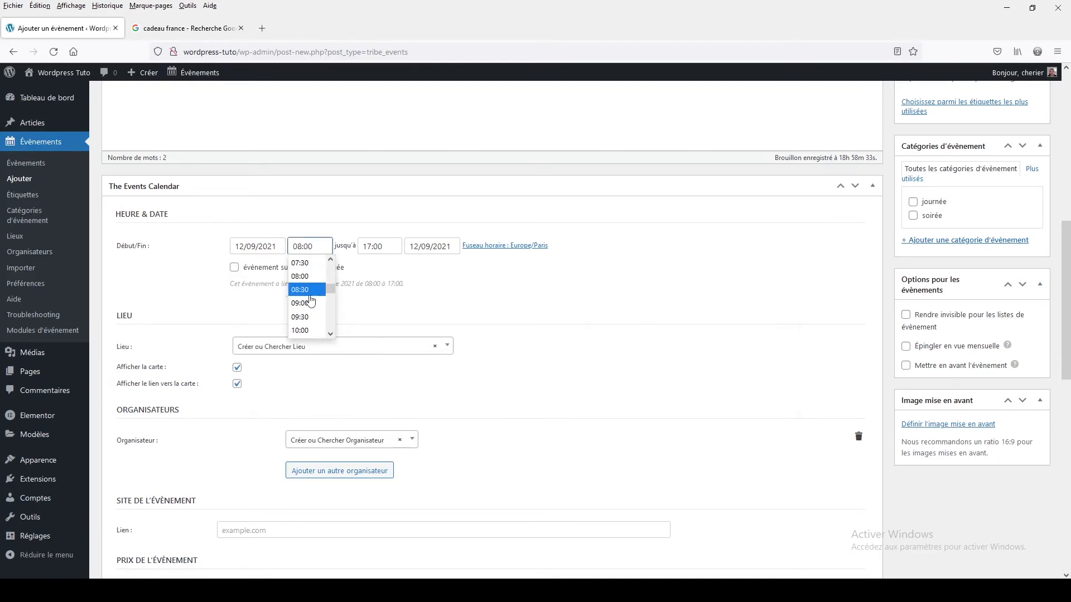
left_click(301, 330)
left_click(375, 243)
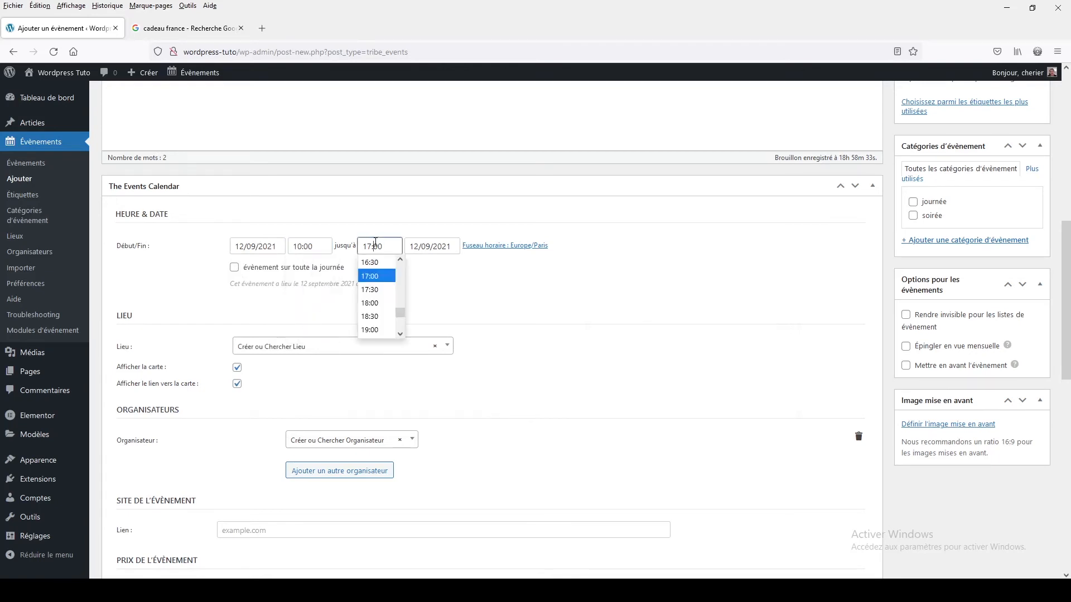
scroll(378, 301, "up", 7)
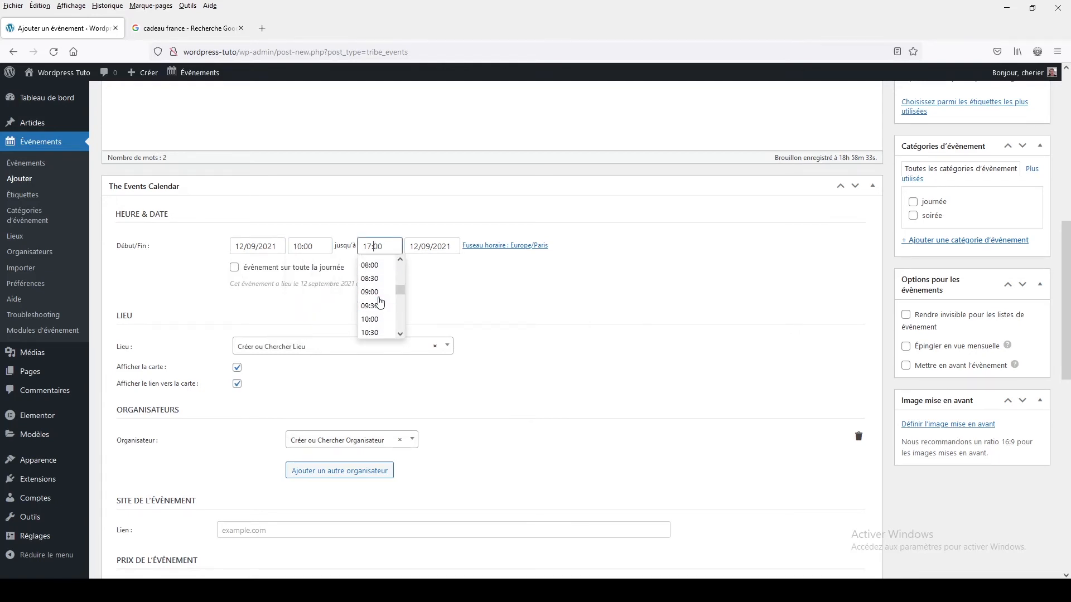
scroll(373, 279, "down", 2)
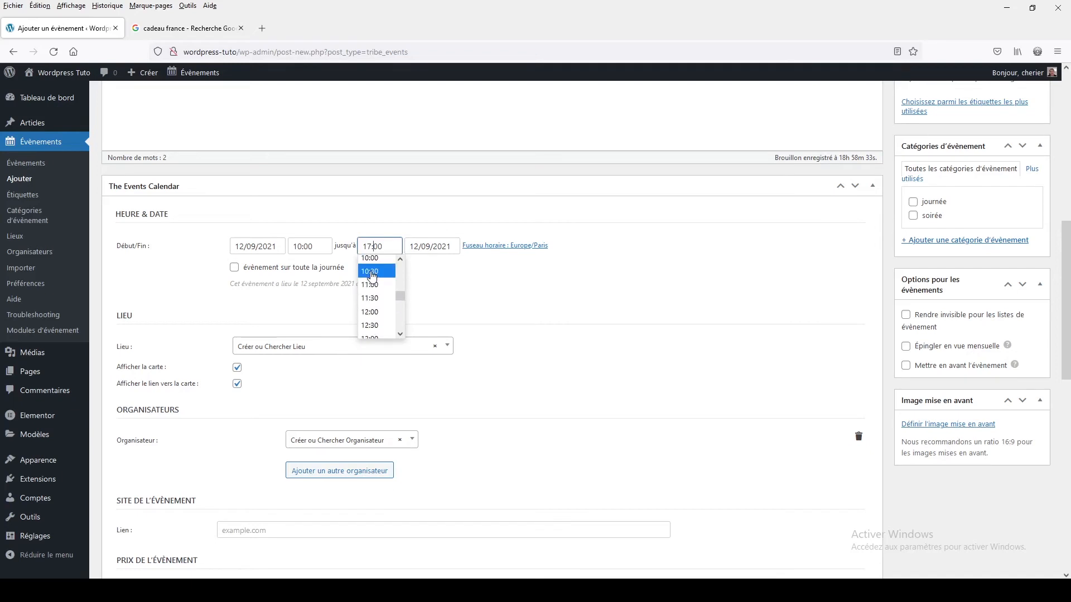
left_click(370, 312)
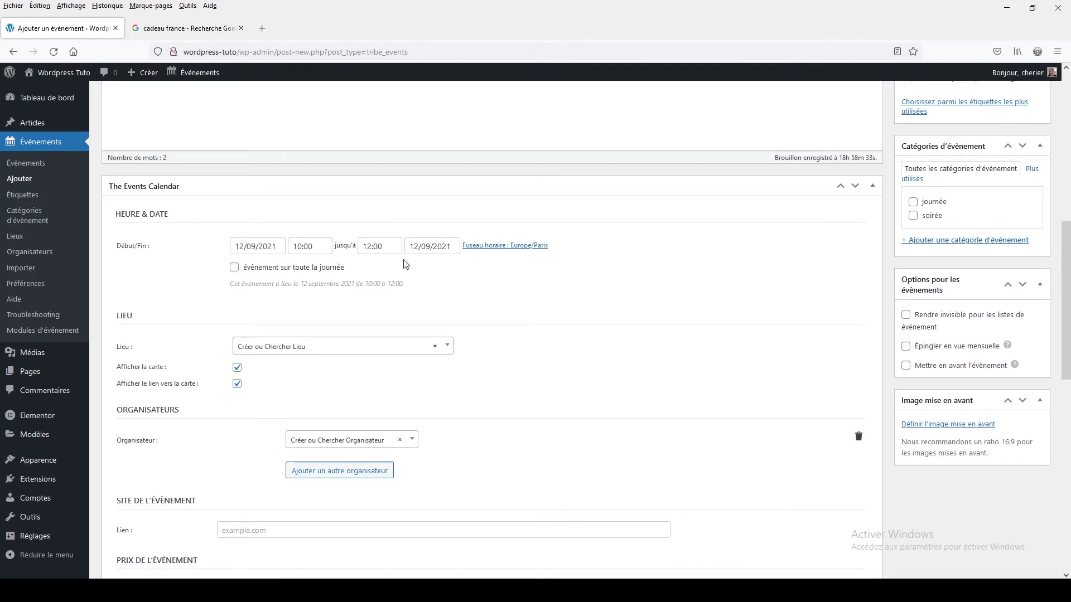
- Assign the previously saved venue under Mon Lieux as the event's location
scroll(341, 288, "down", 2)
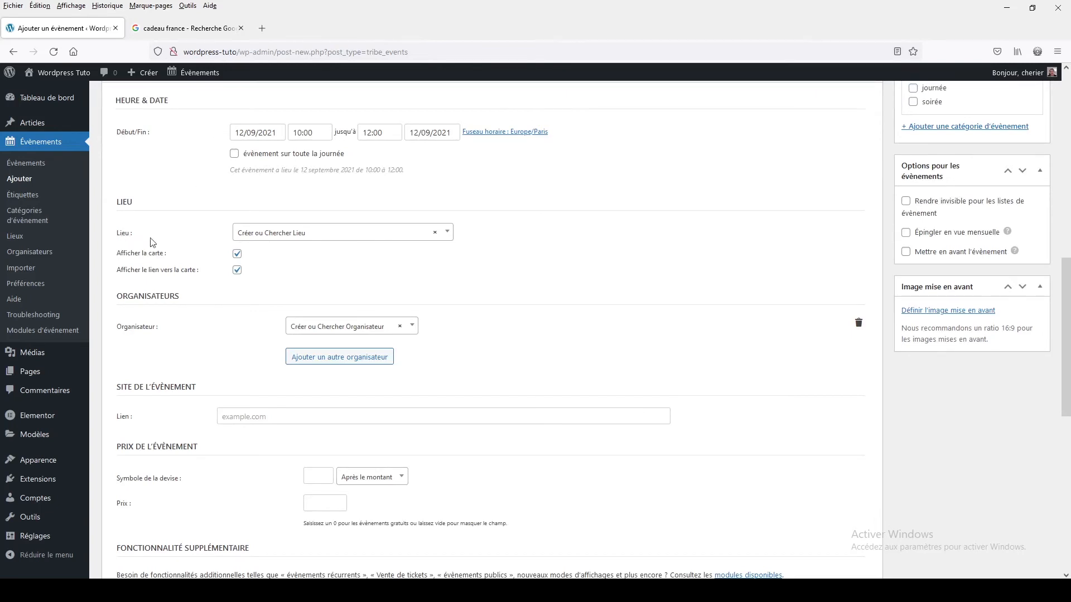
left_click(316, 239)
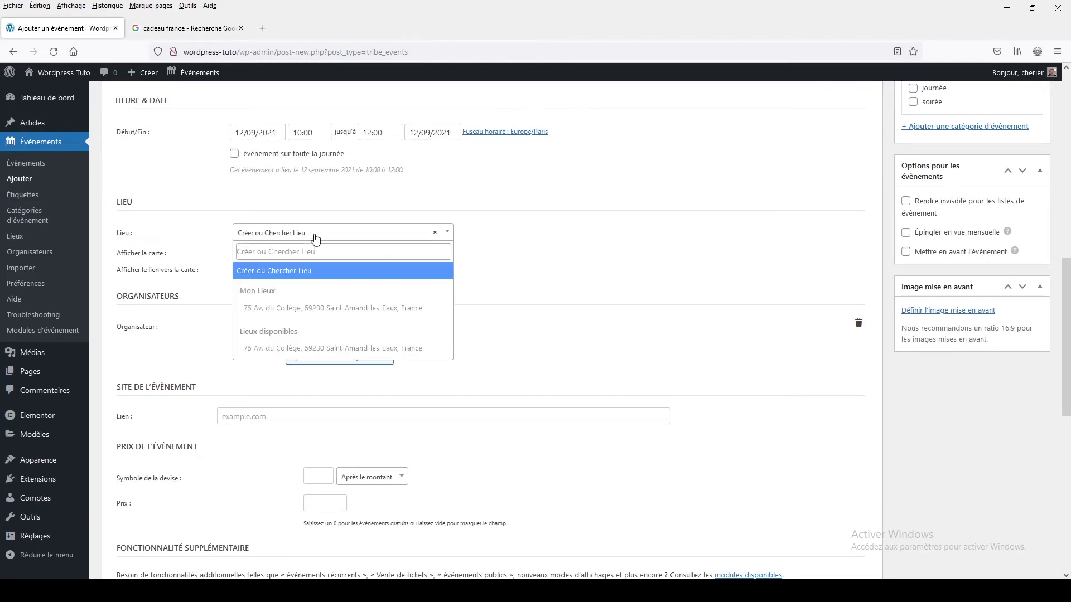
left_click(285, 307)
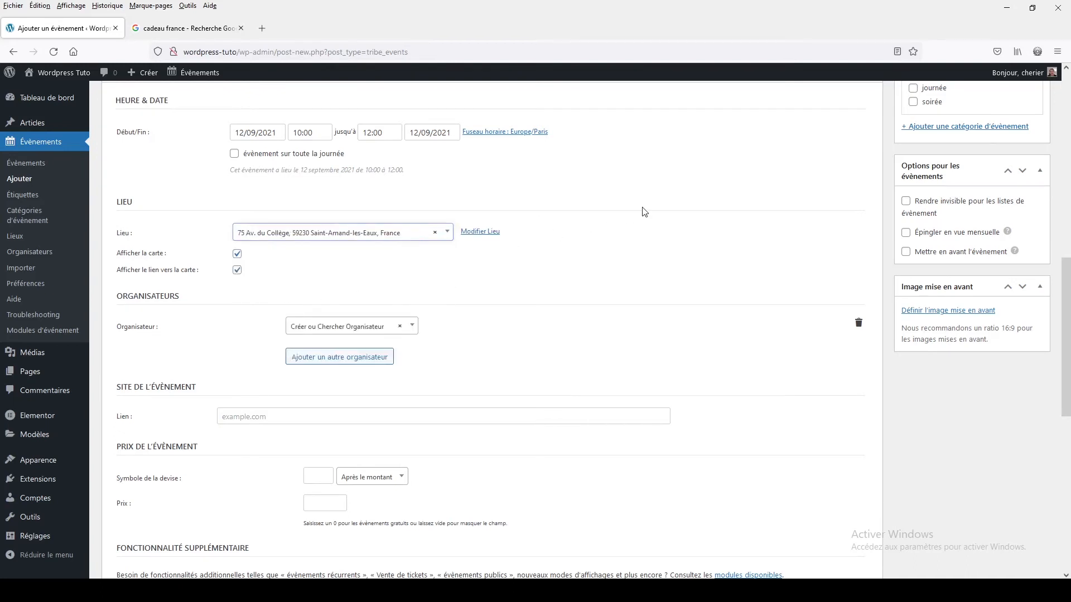
- Try creating a new venue for the event, using a street name as its name
left_click(282, 233)
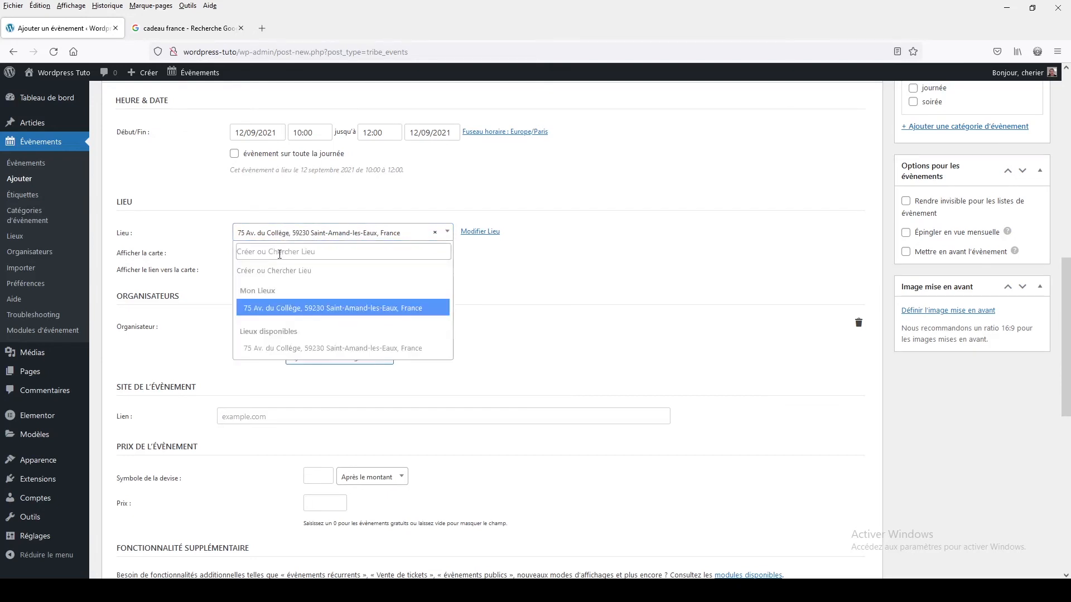
left_click(280, 253)
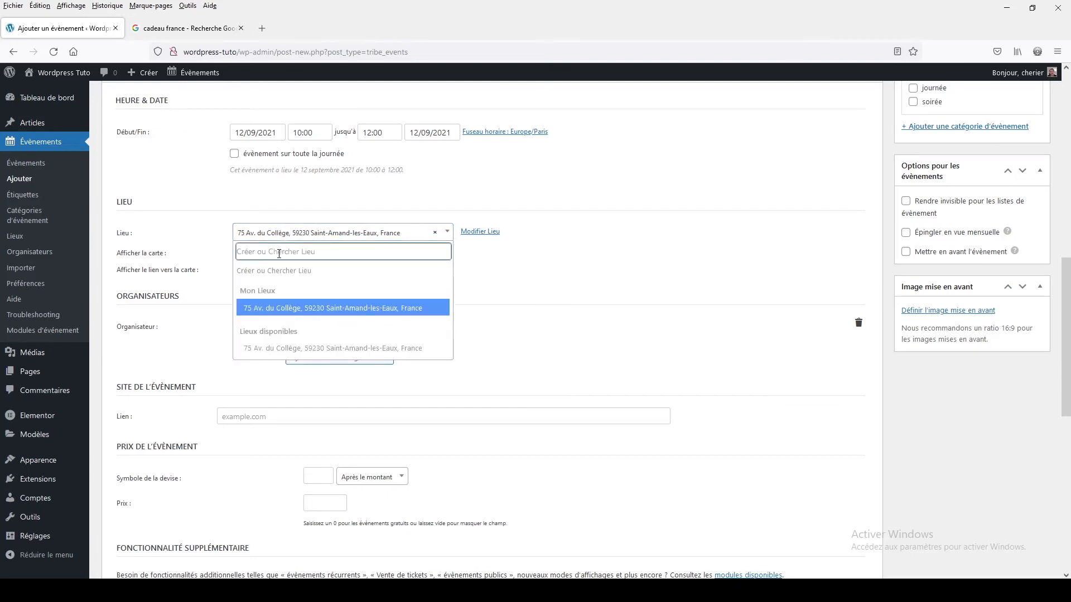
type("rue de")
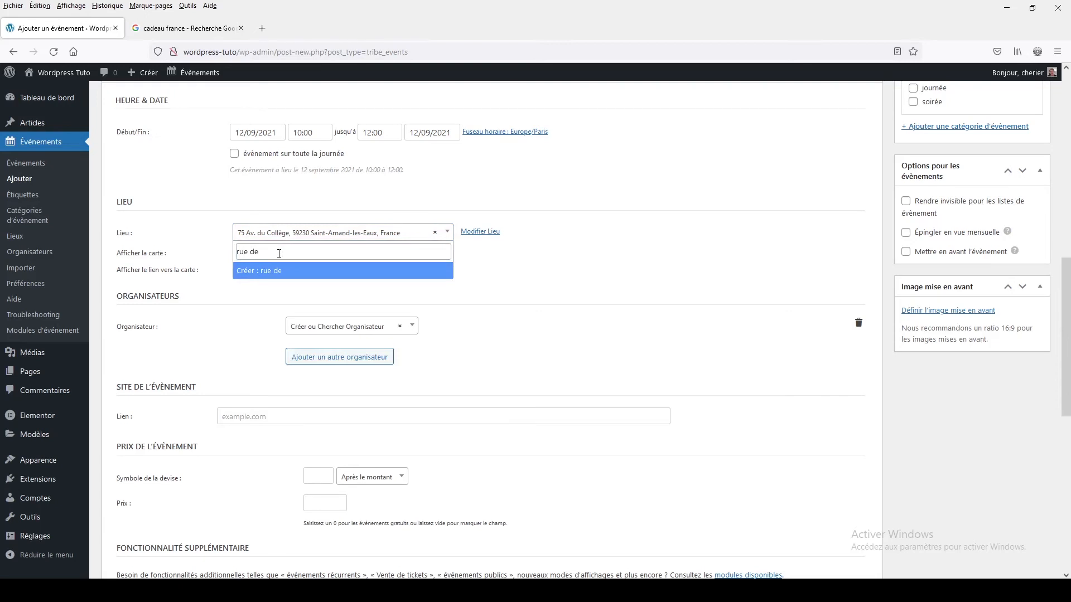
left_click(279, 254)
type("de bor")
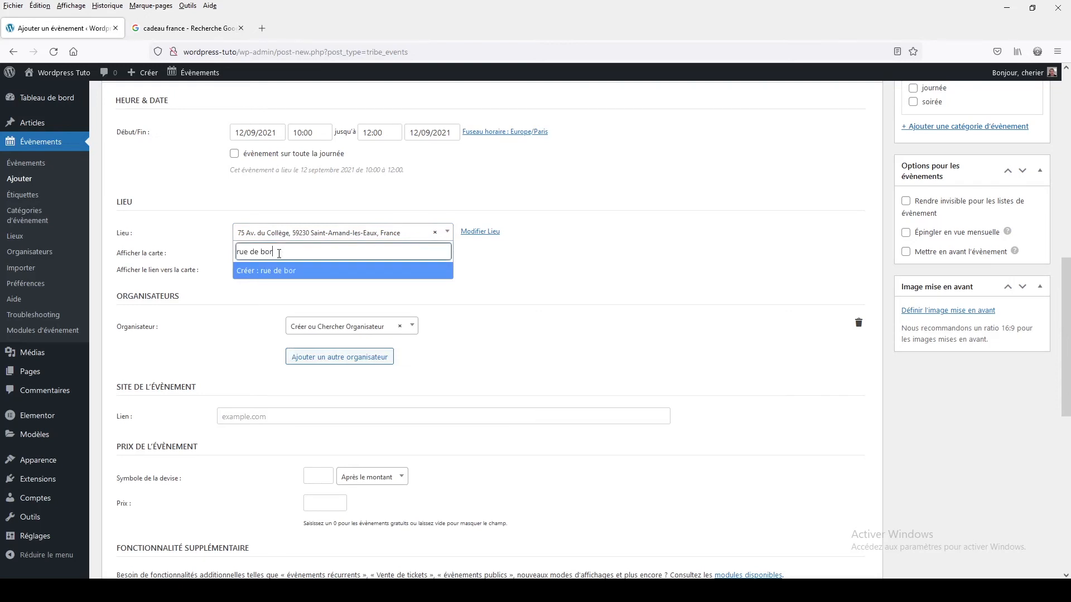
type("deau")
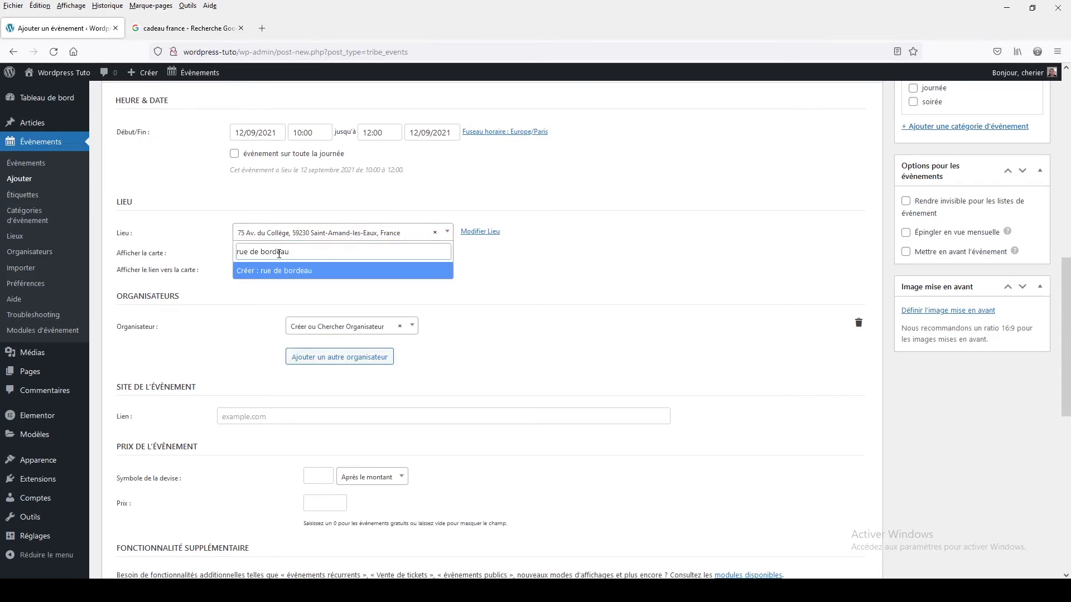
left_click(264, 273)
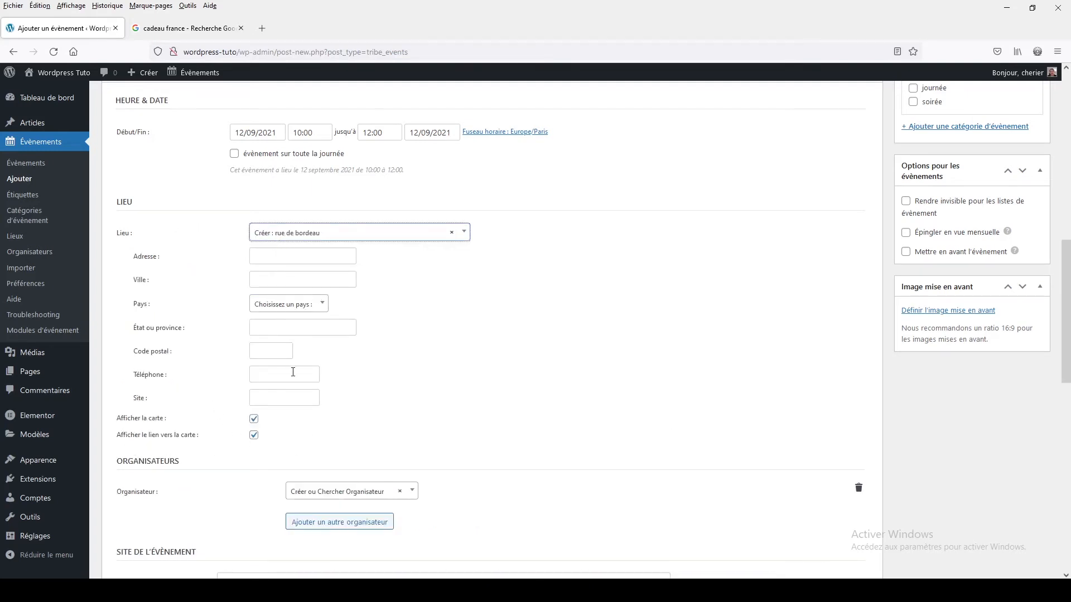
- Reassign the previously saved venue from Mon Lieux to the event
left_click(308, 237)
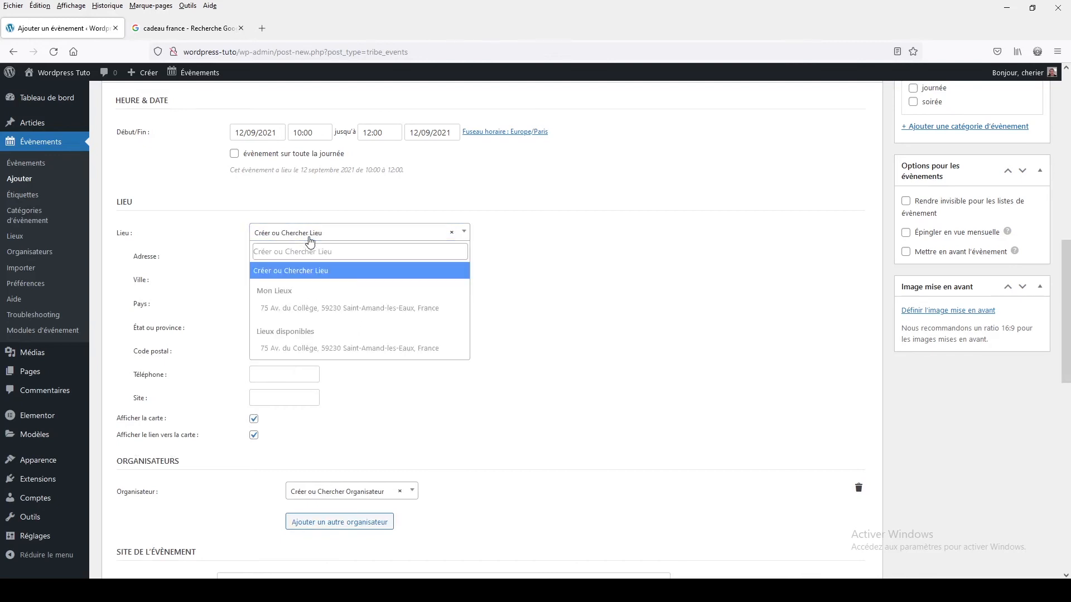
left_click(303, 311)
double_click(587, 286)
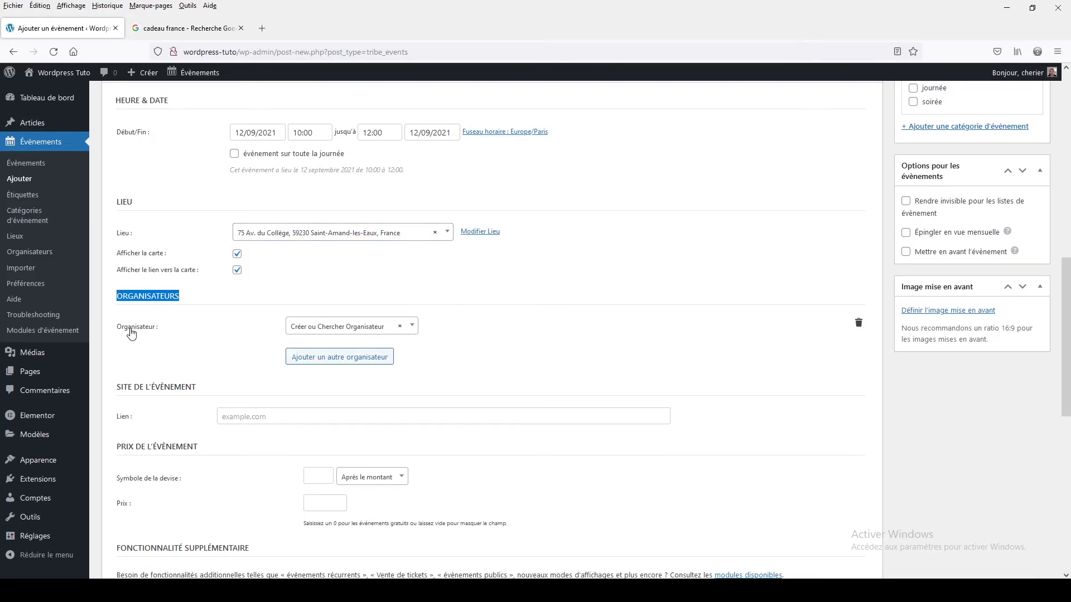
- Try creating a new organiser under a first name, and clear the organiser selection
left_click(337, 329)
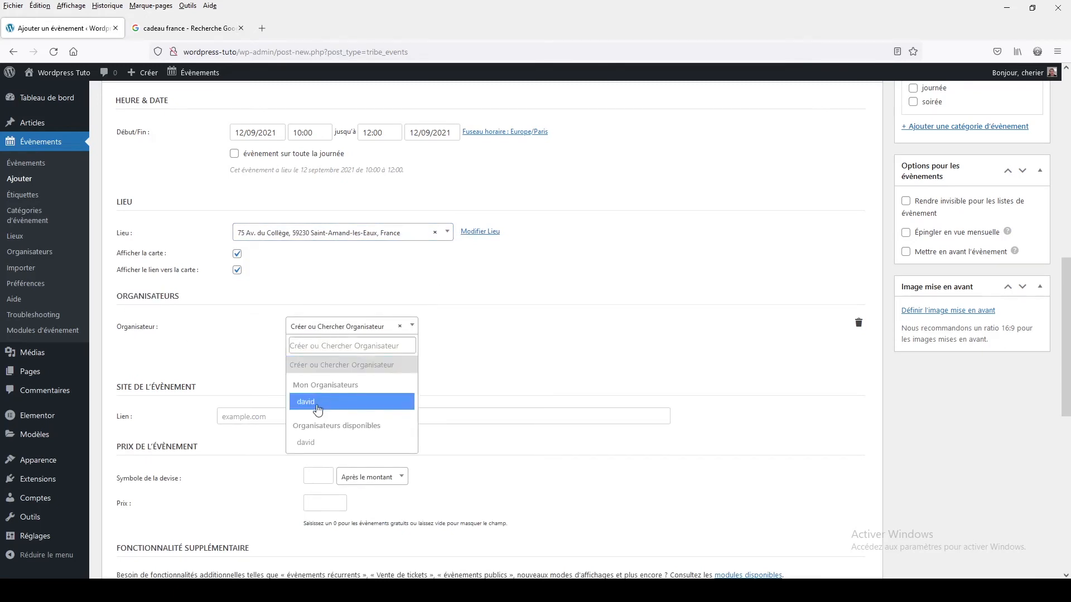
left_click(317, 346)
type("luc")
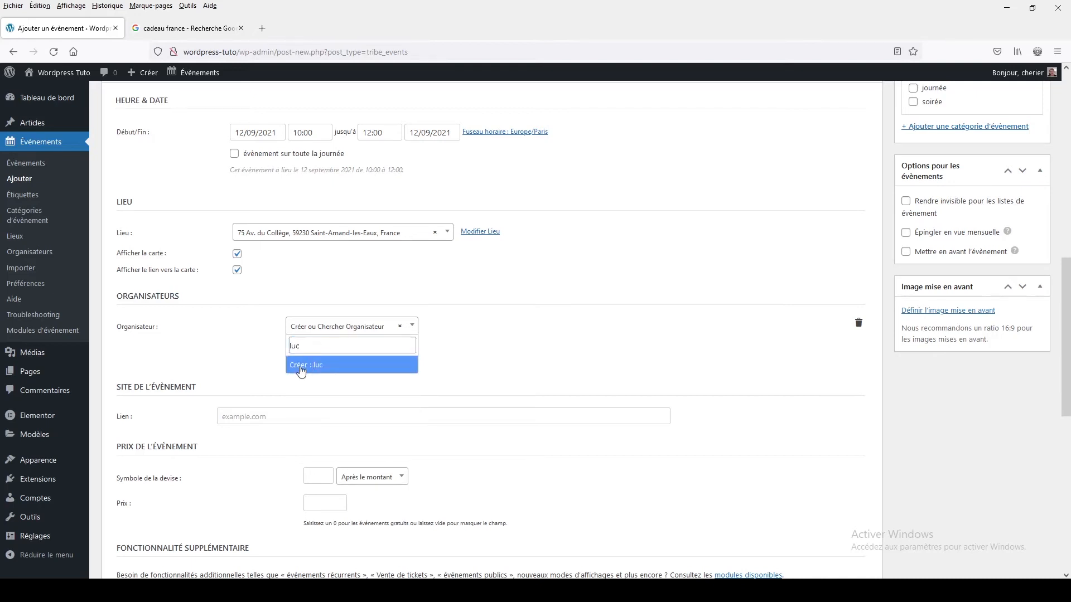
left_click(301, 365)
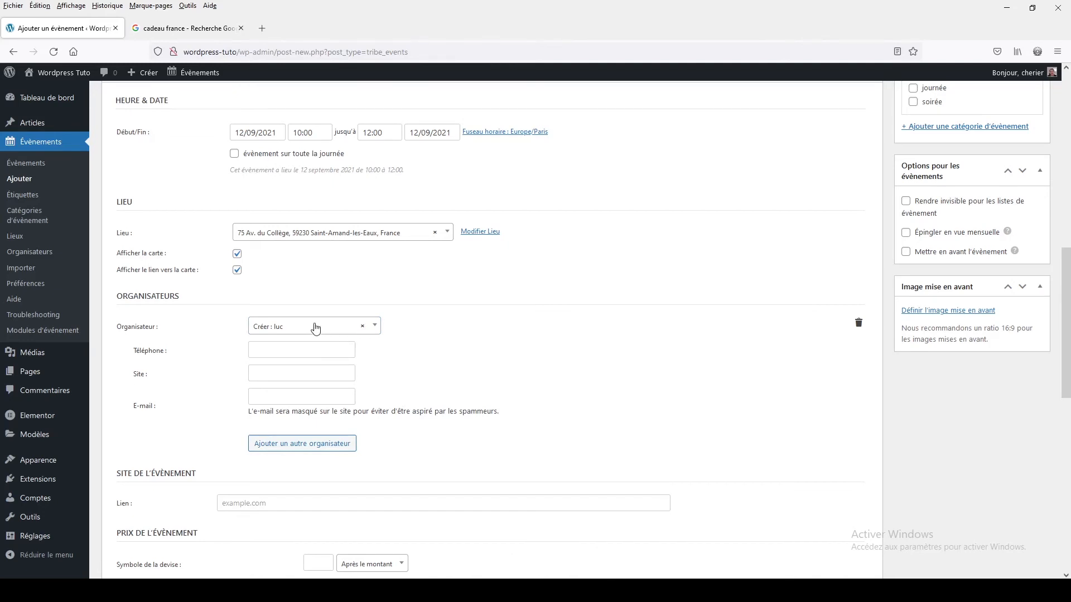
left_click(363, 327)
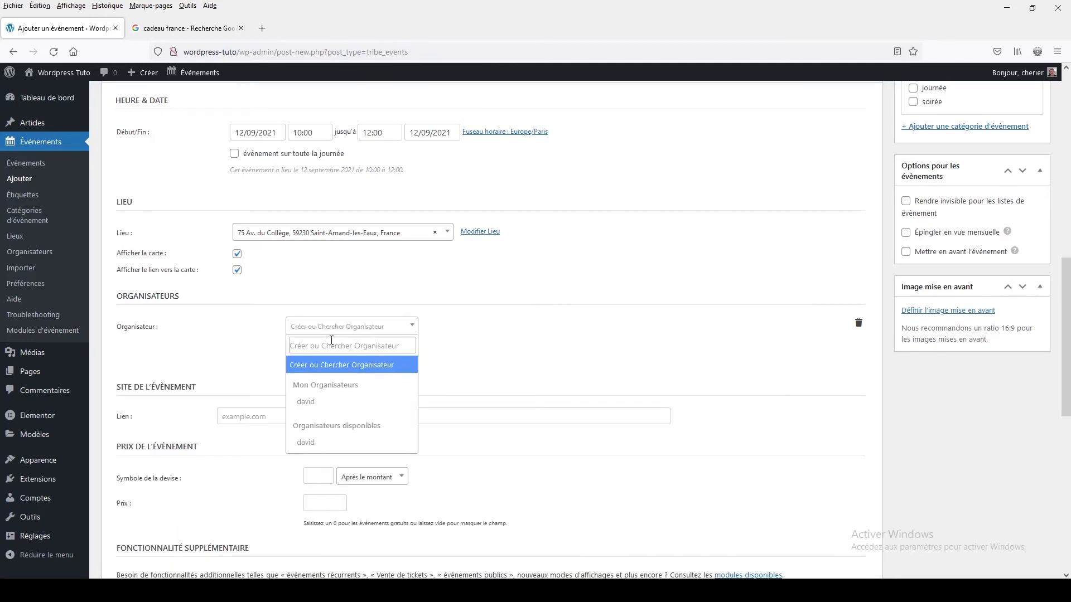
- Create a new organiser with the person's first name and fill in their phone number
type("luc")
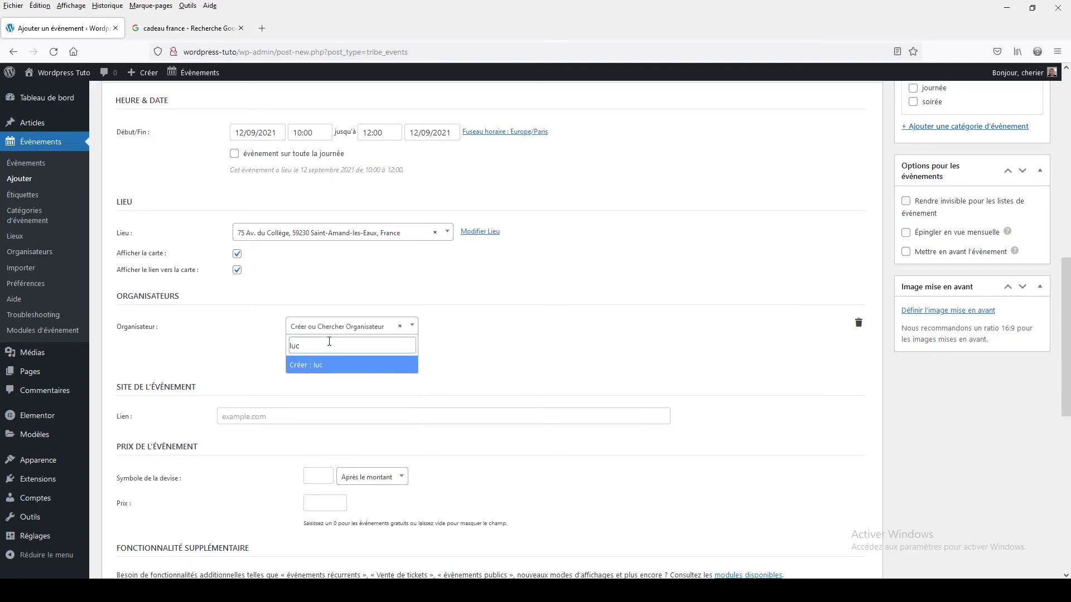
left_click(302, 366)
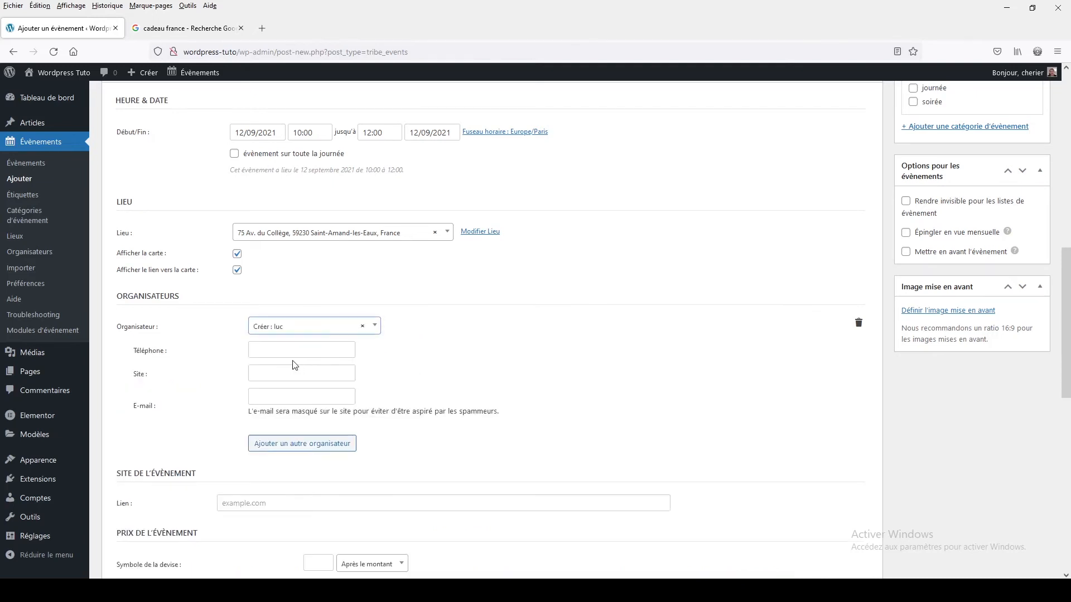
left_click(261, 347)
type("010203")
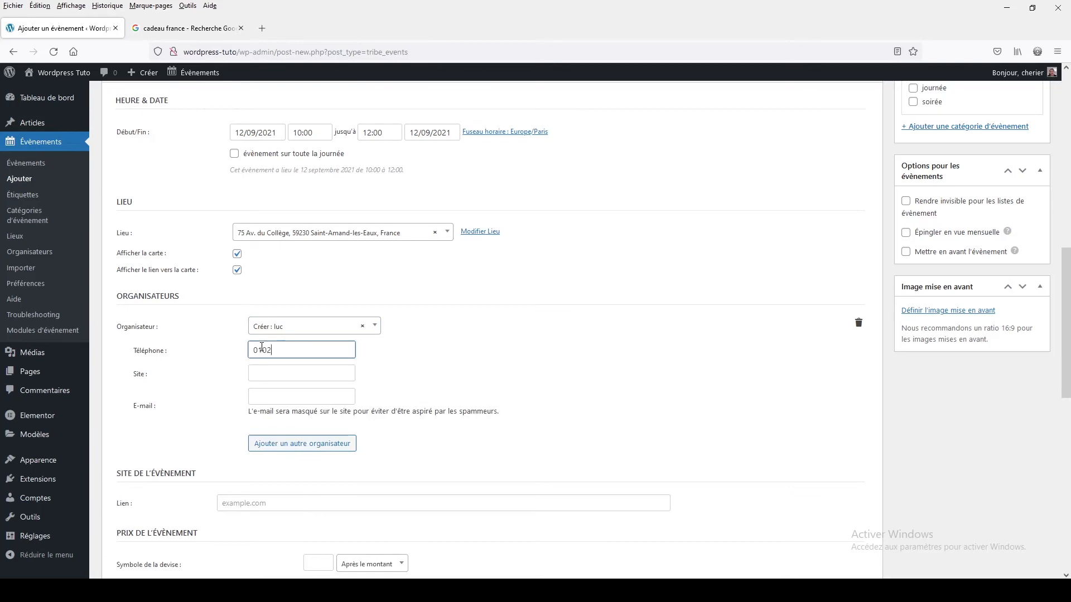
type("040506")
- Set the organiser's site to "htts://monsite.fr/" and fill in the organiser's e-mail address
left_click(260, 374)
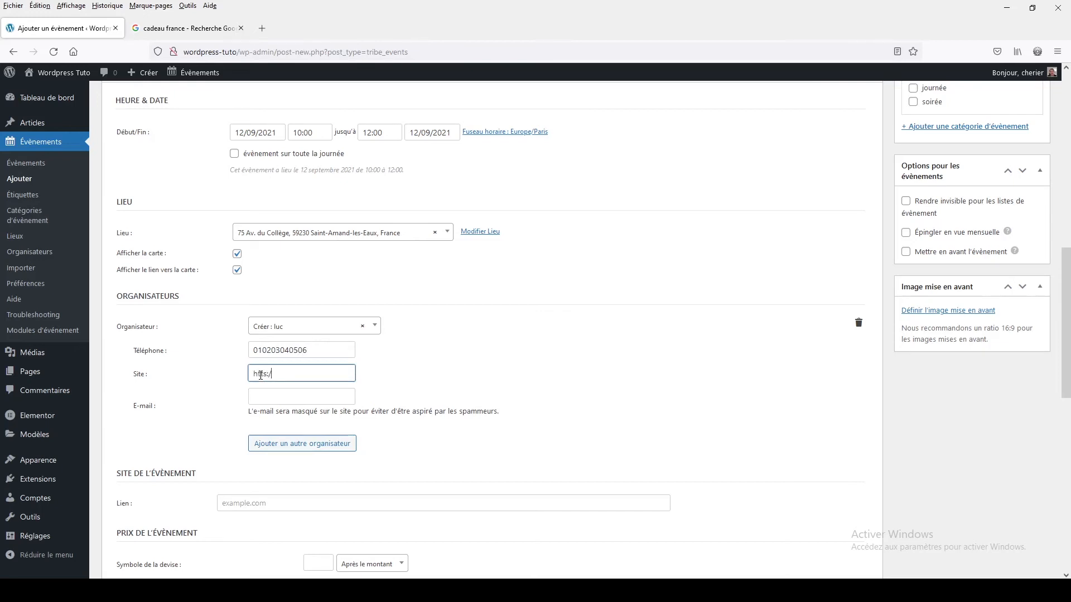
type("https://monsite.fr/")
left_click(270, 394)
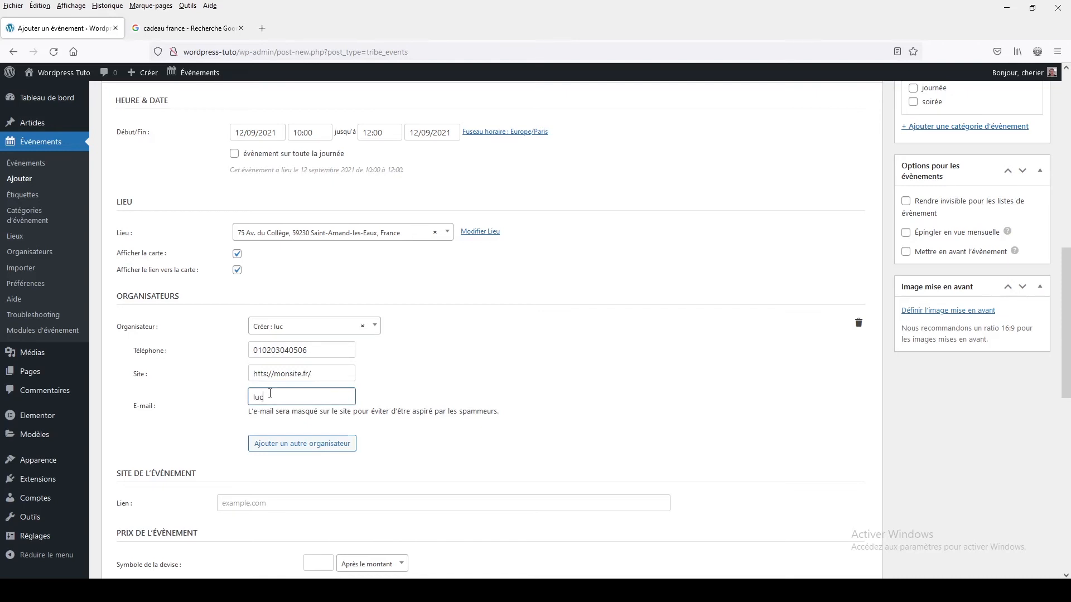
- Add another blank organiser entry to the event
left_click(329, 446)
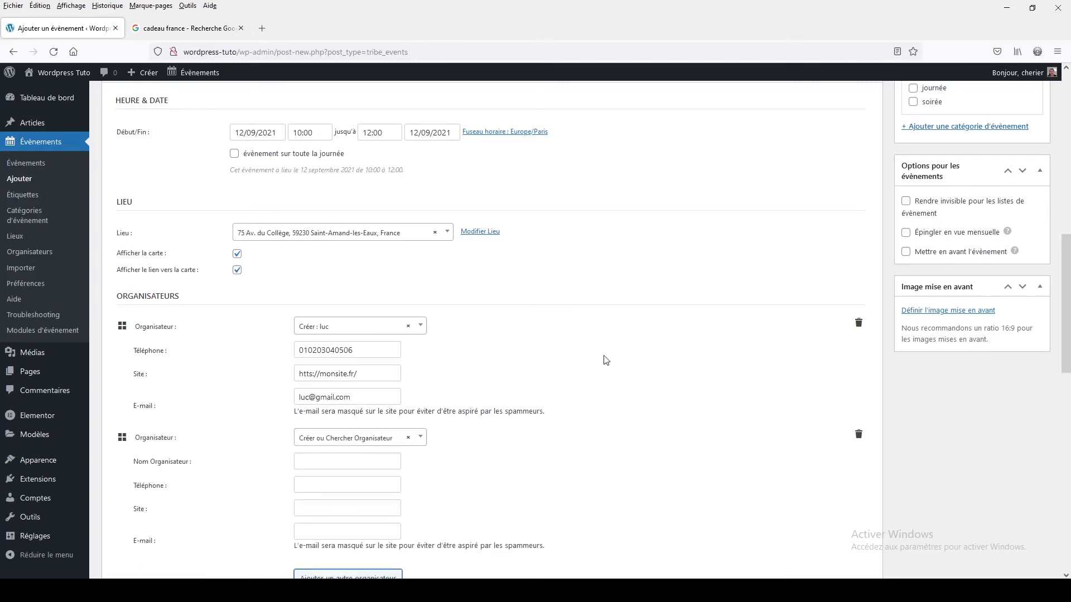
scroll(558, 340, "down", 1)
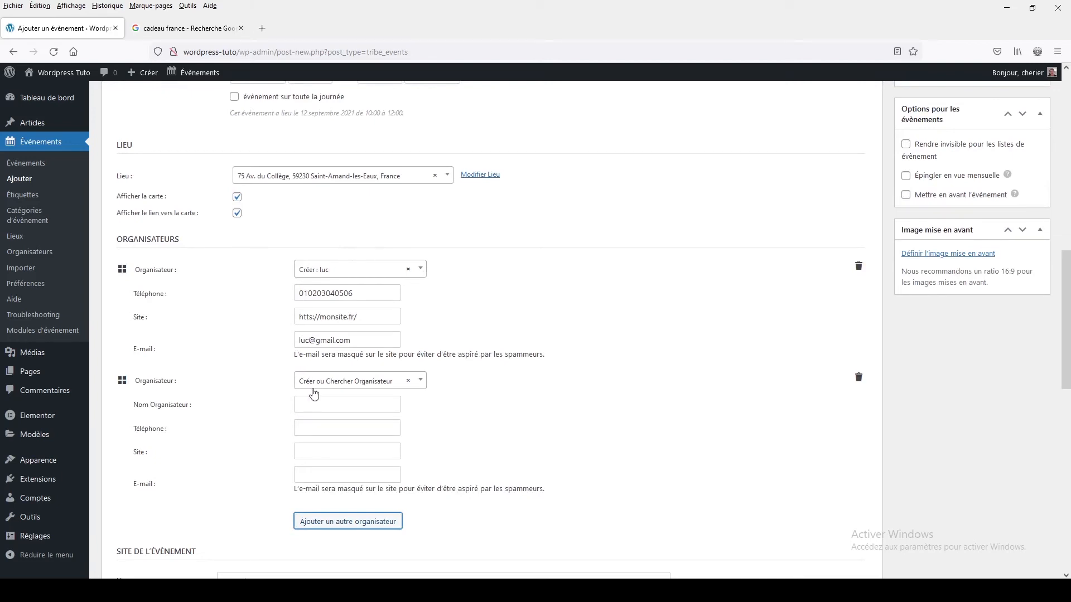
- Set the event price to 15 with the currency symbol € placed after the amount
scroll(263, 411, "down", 5)
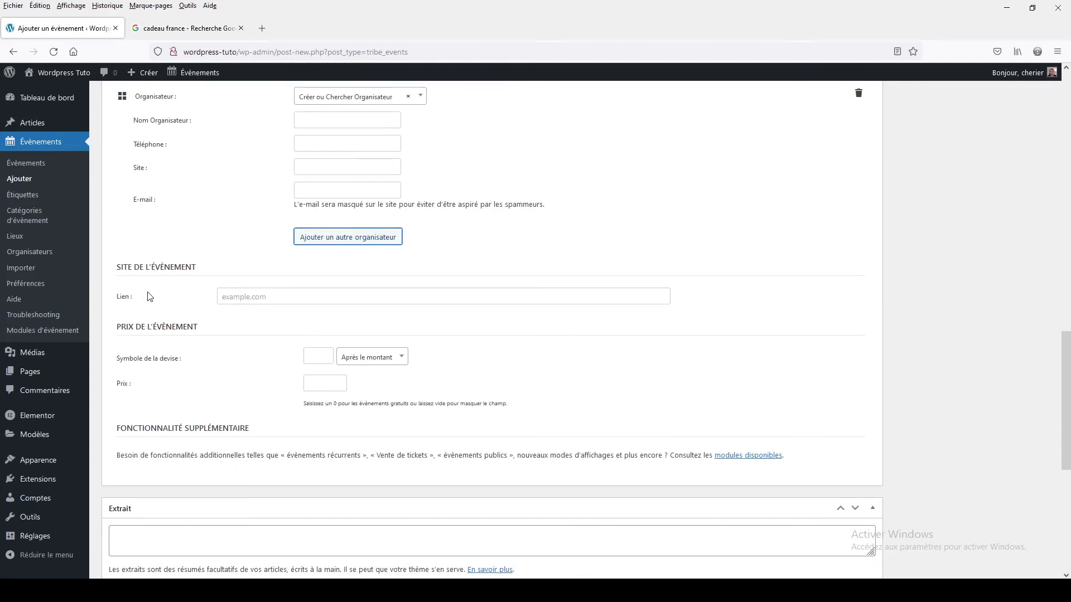
left_click(264, 297)
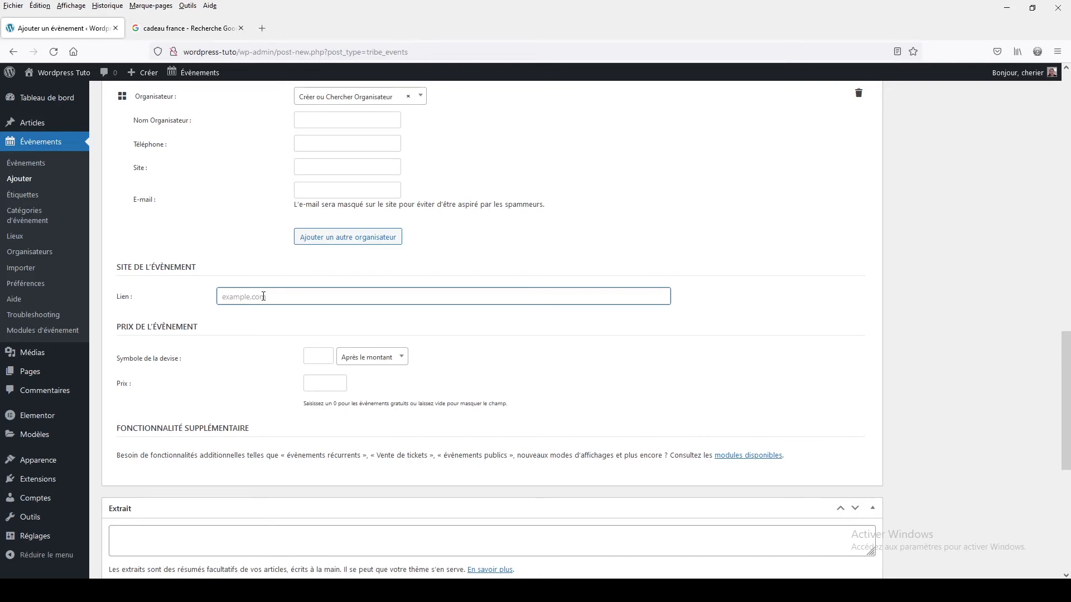
left_click(318, 357)
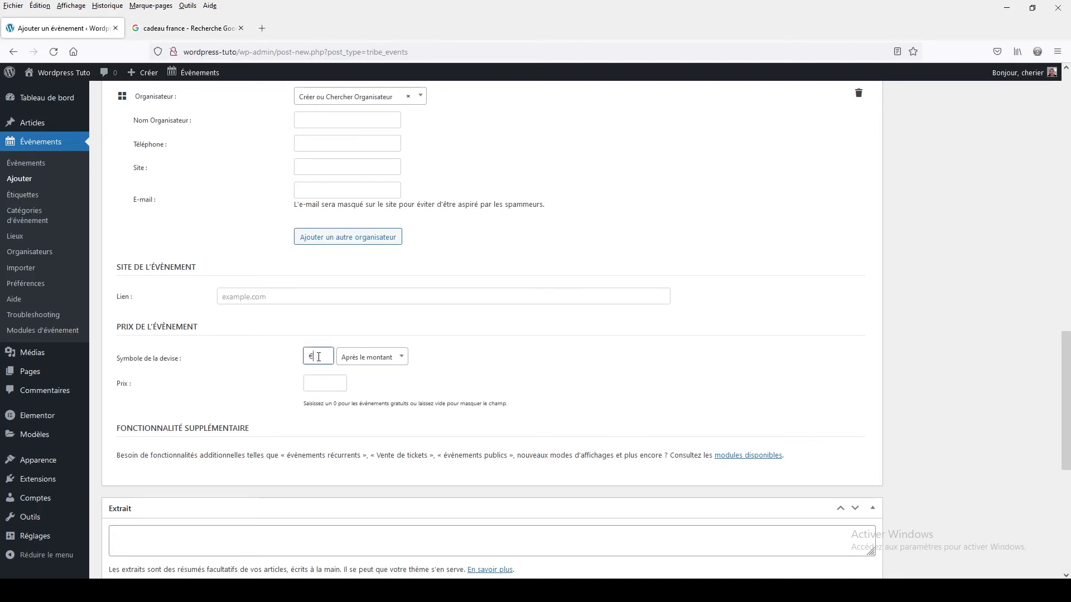
left_click(359, 361)
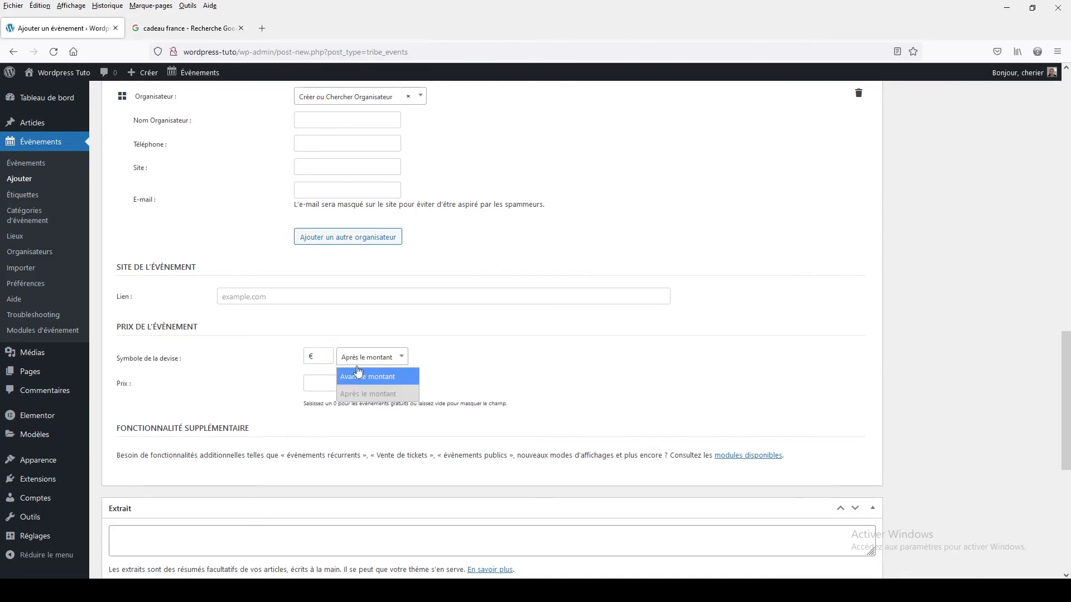
left_click(357, 358)
left_click(322, 381)
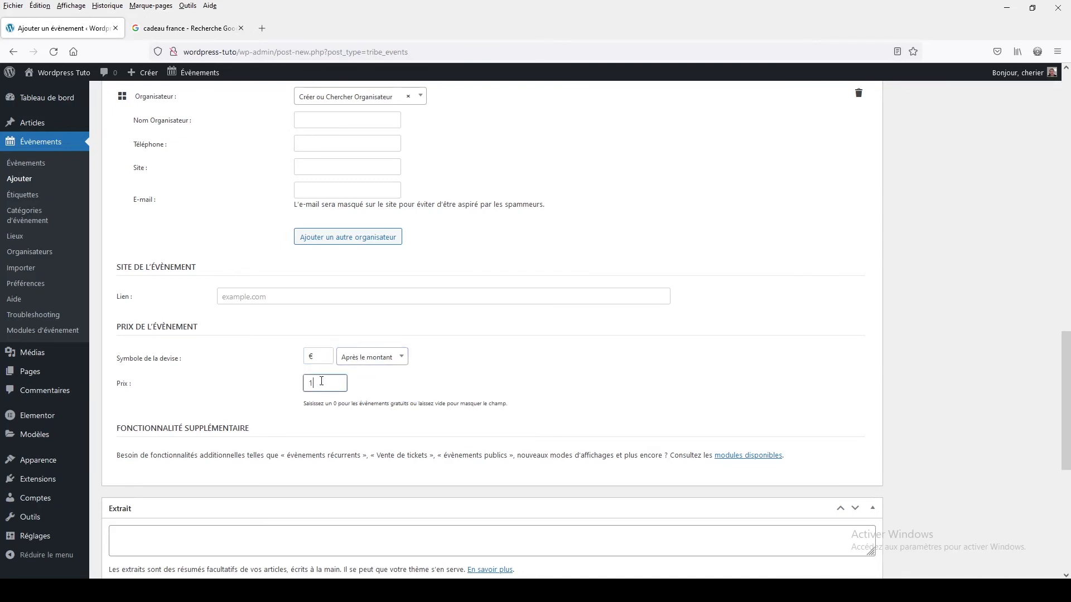
left_click(251, 366)
- Review the remaining event sections, including the excerpt, custom fields, comments and author settings
scroll(251, 366, "down", 3)
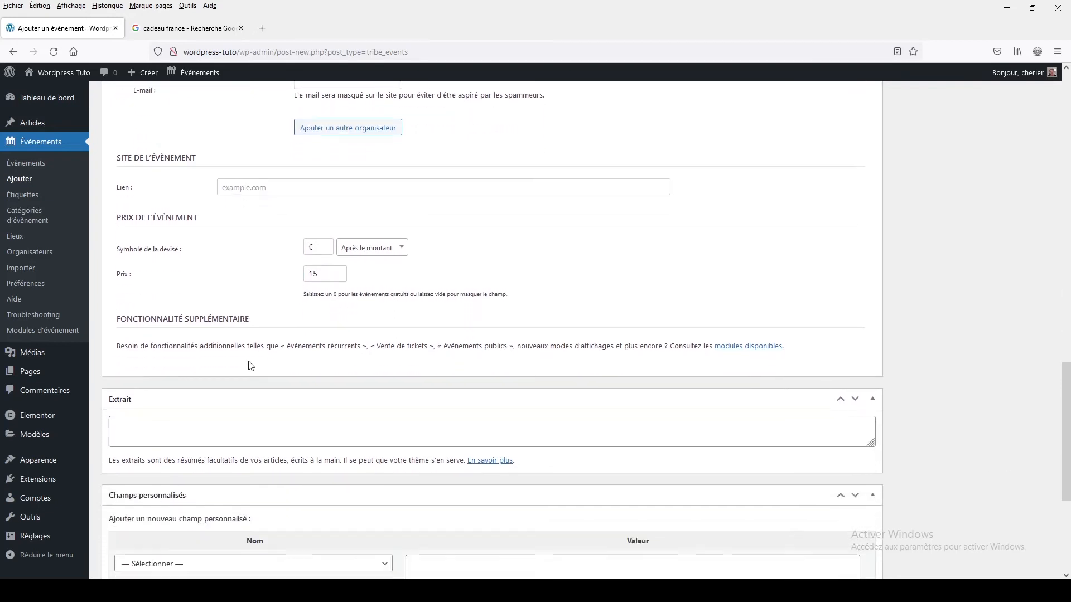
scroll(250, 362, "down", 2)
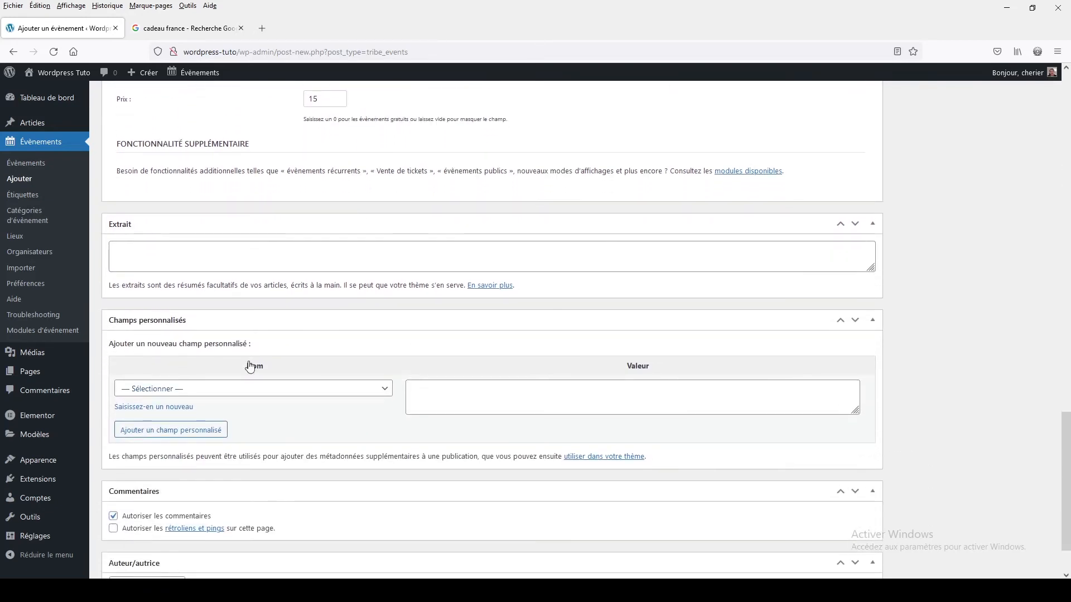
scroll(346, 273, "down", 2)
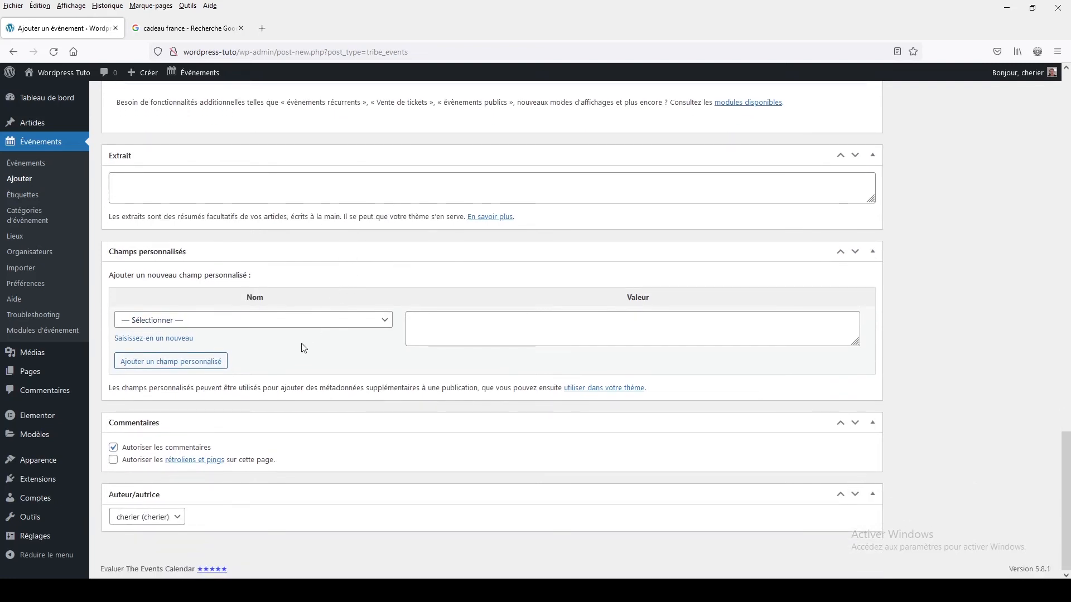
scroll(302, 350, "up", 1)
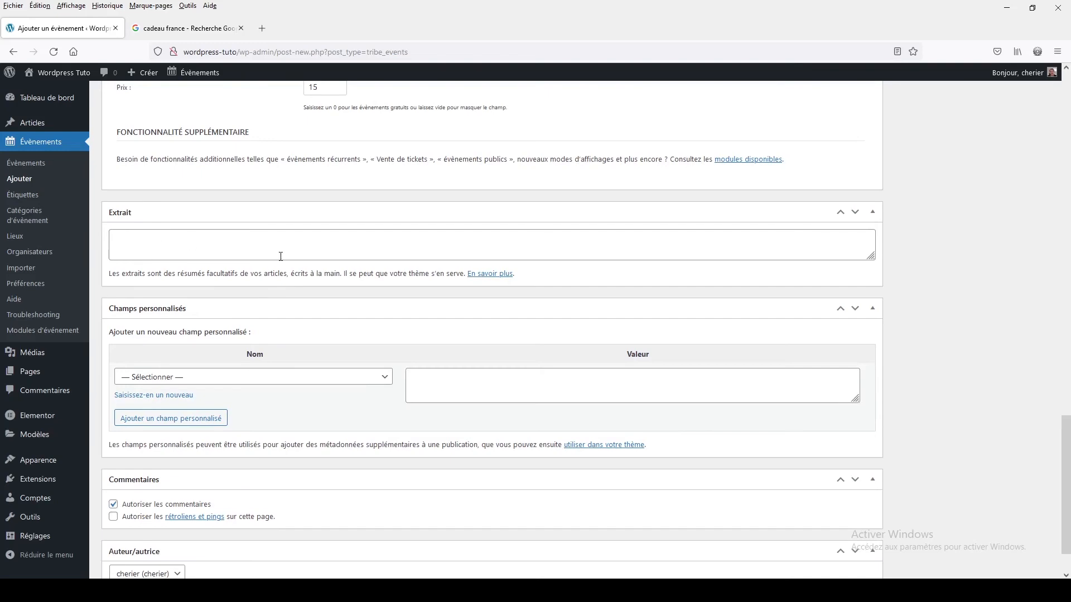
scroll(281, 256, "up", 15)
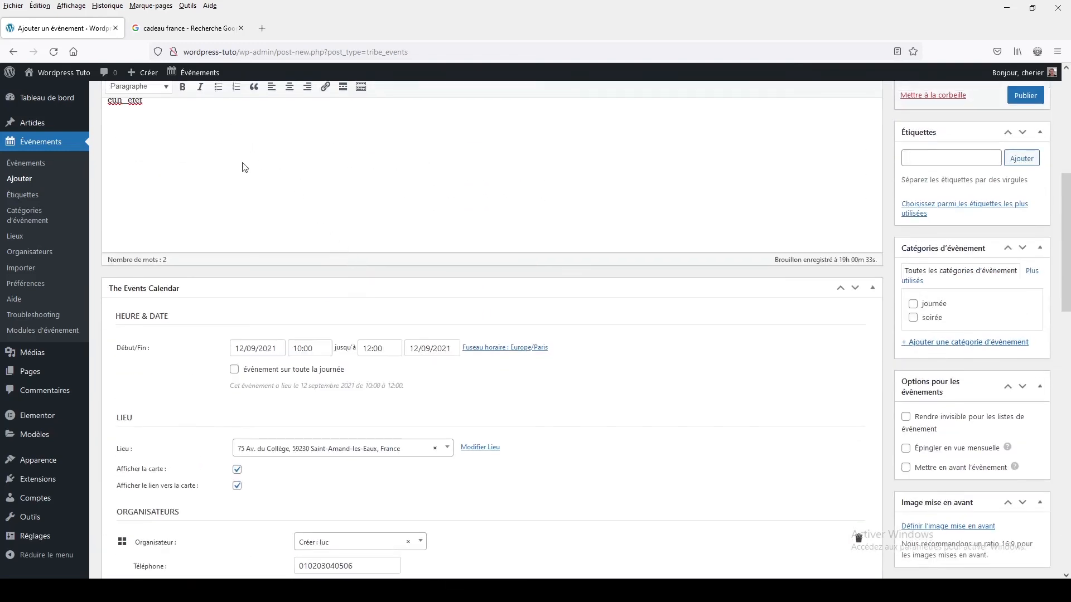
scroll(204, 376, "down", 10)
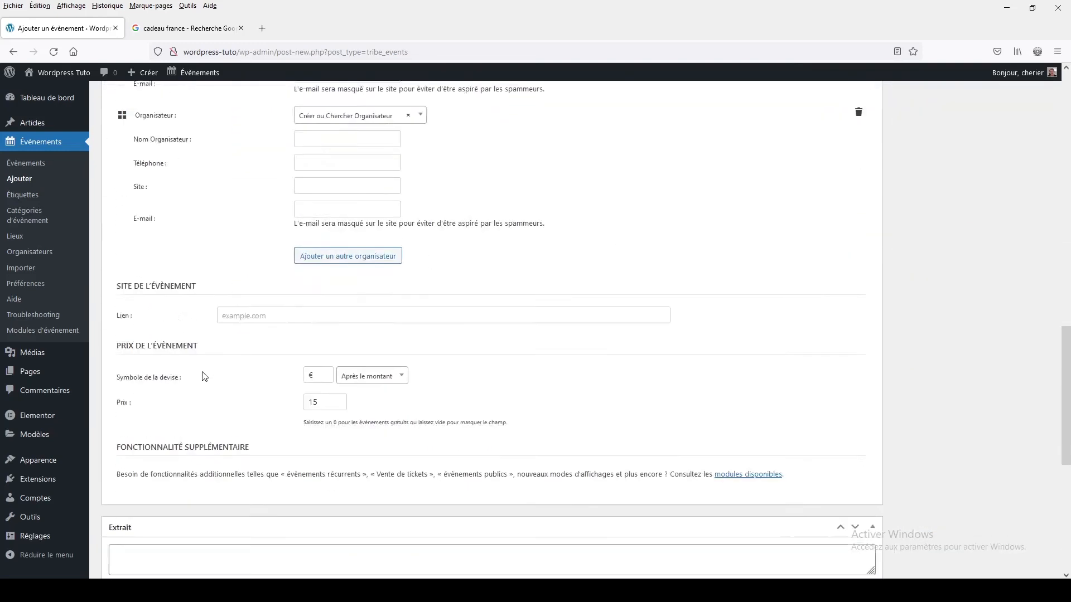
scroll(204, 376, "down", 2)
left_click(150, 472)
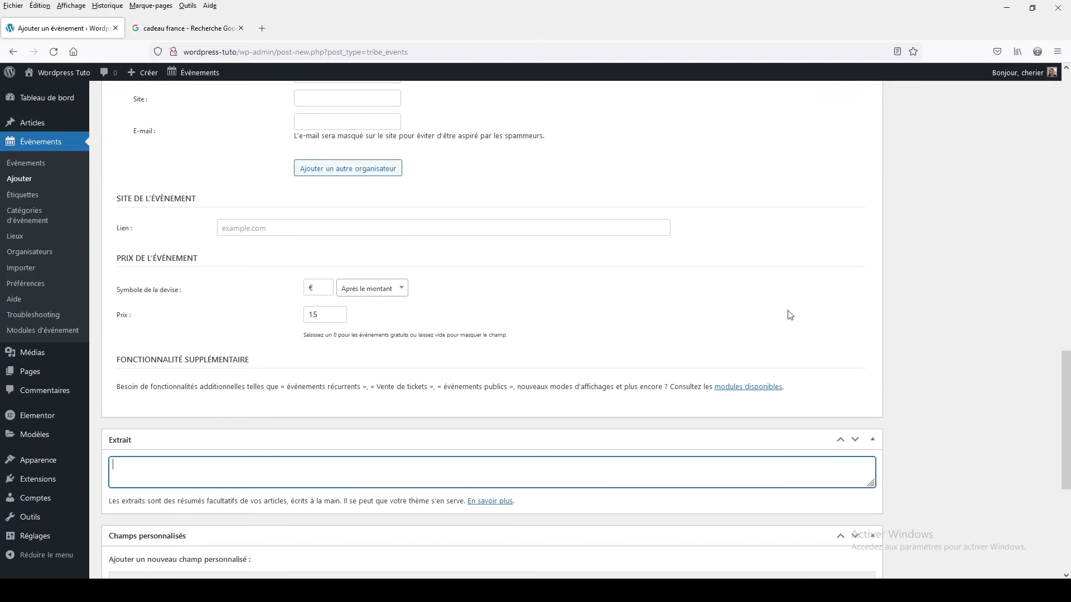
scroll(790, 315, "down", 5)
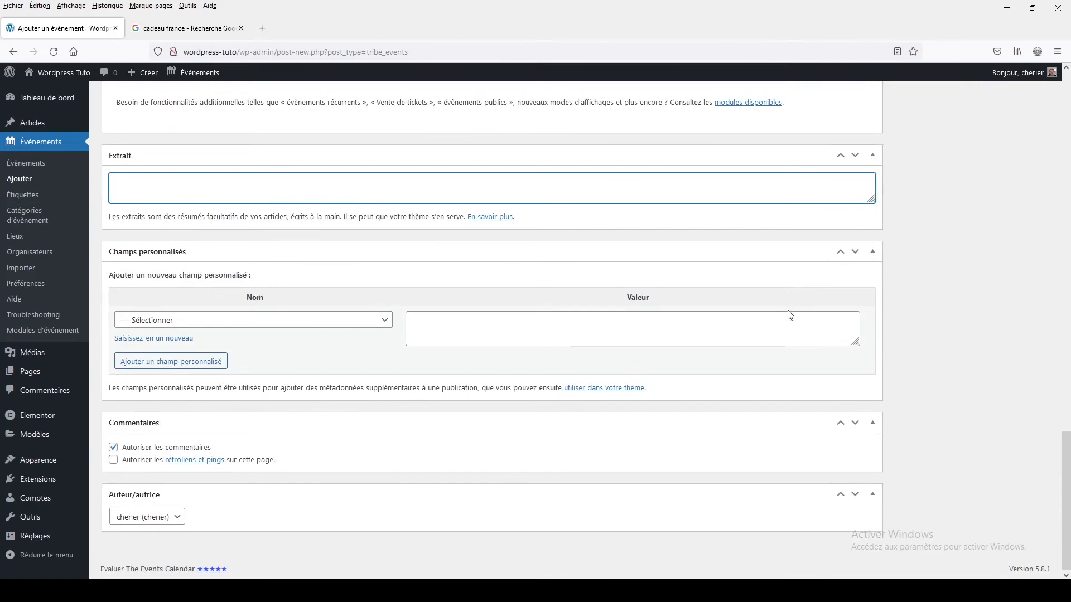
- Publish the Danse disco event
scroll(790, 315, "up", 6)
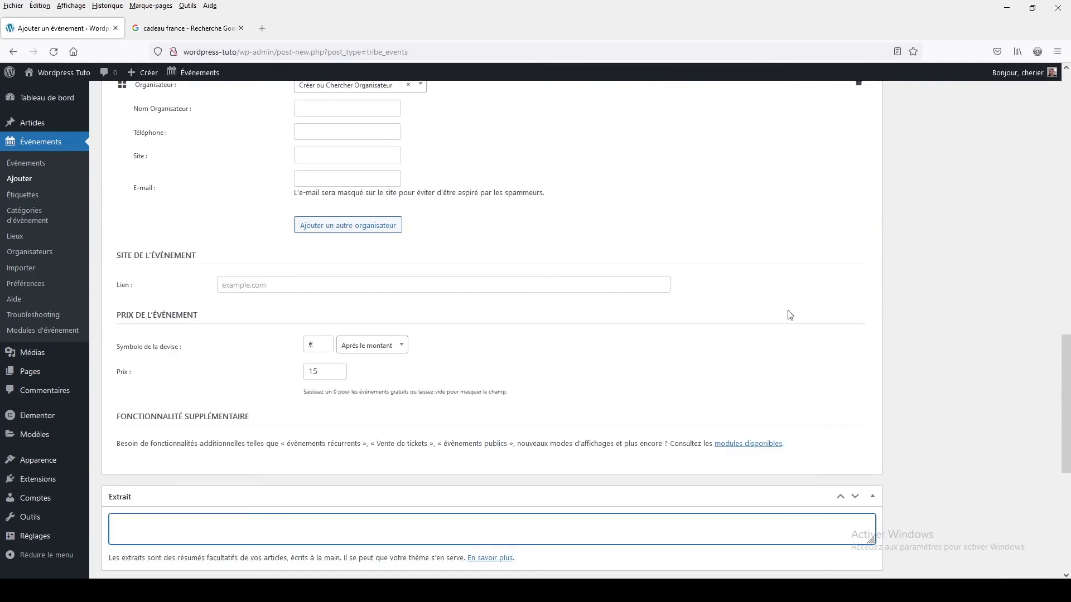
scroll(790, 315, "up", 12)
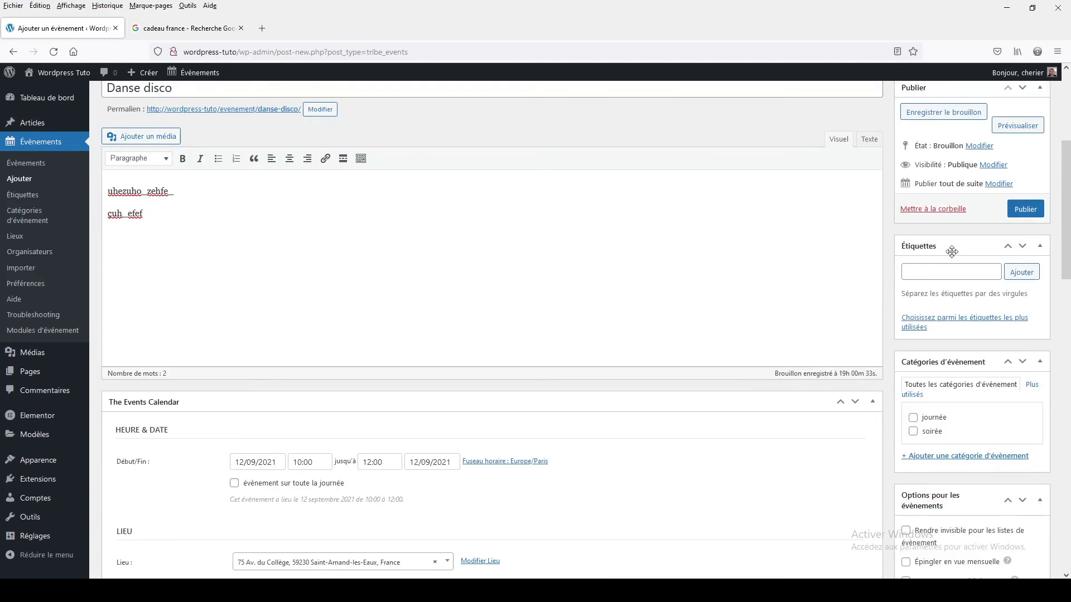
left_click(1028, 215)
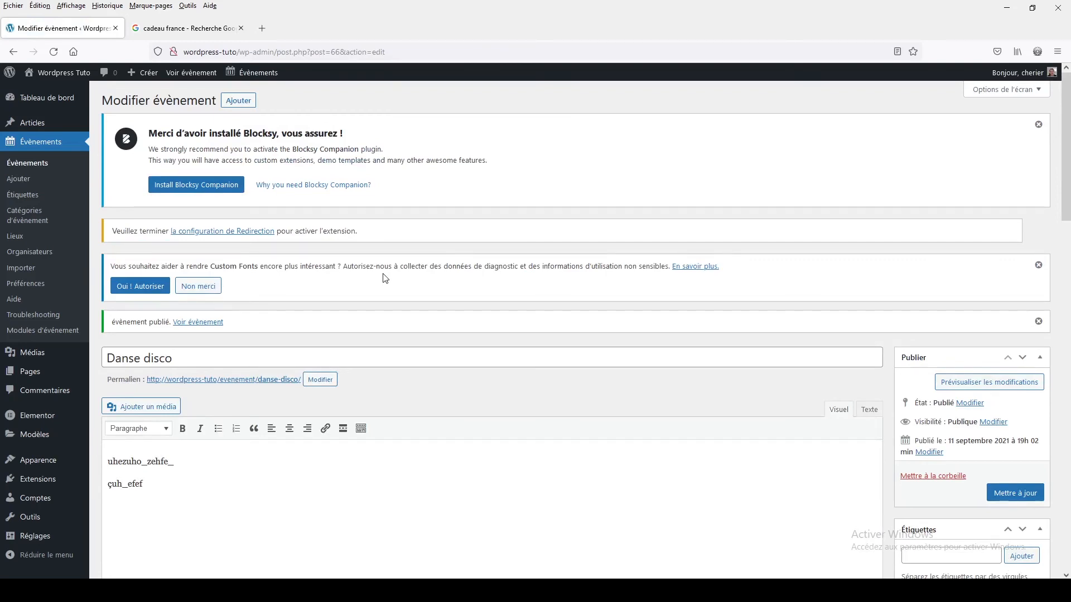
- Preview the published Danse disco event page and review its date, price, organiser and venue details
scroll(385, 278, "down", 12)
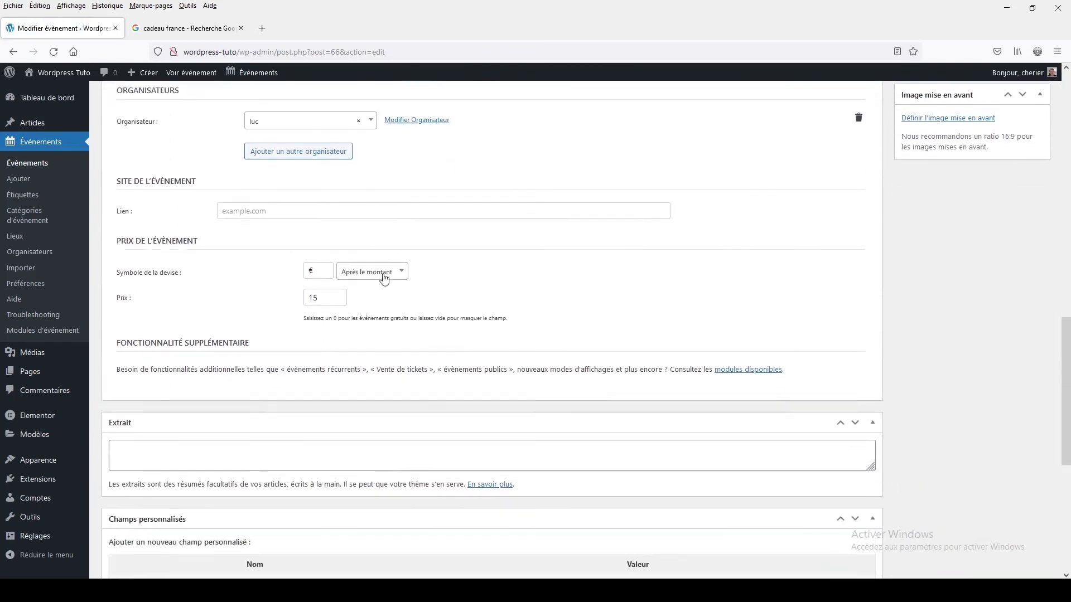
scroll(385, 278, "down", 6)
scroll(385, 278, "up", 6)
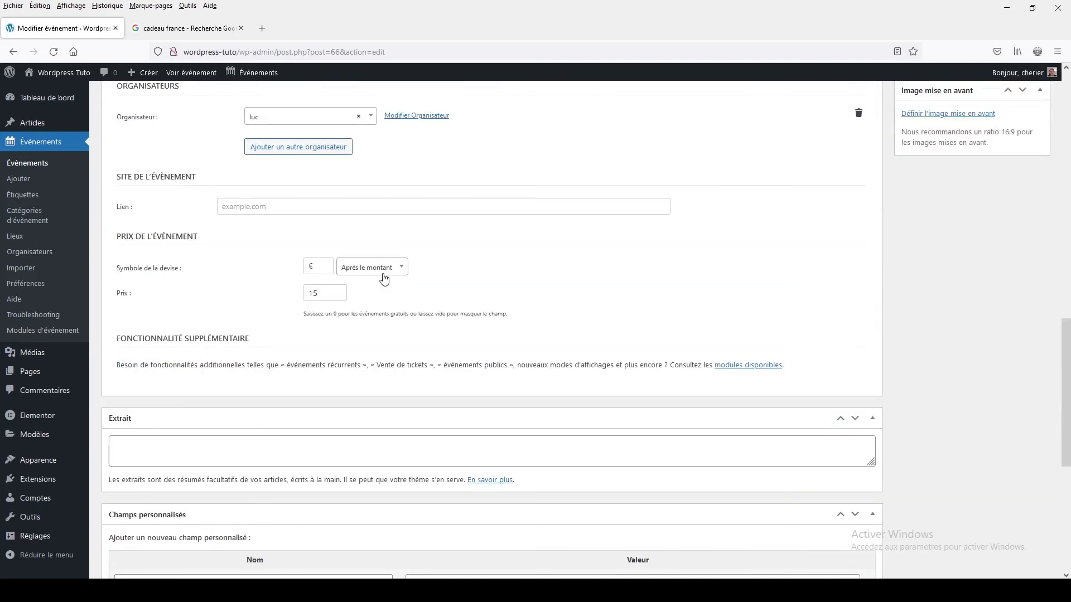
scroll(385, 278, "up", 15)
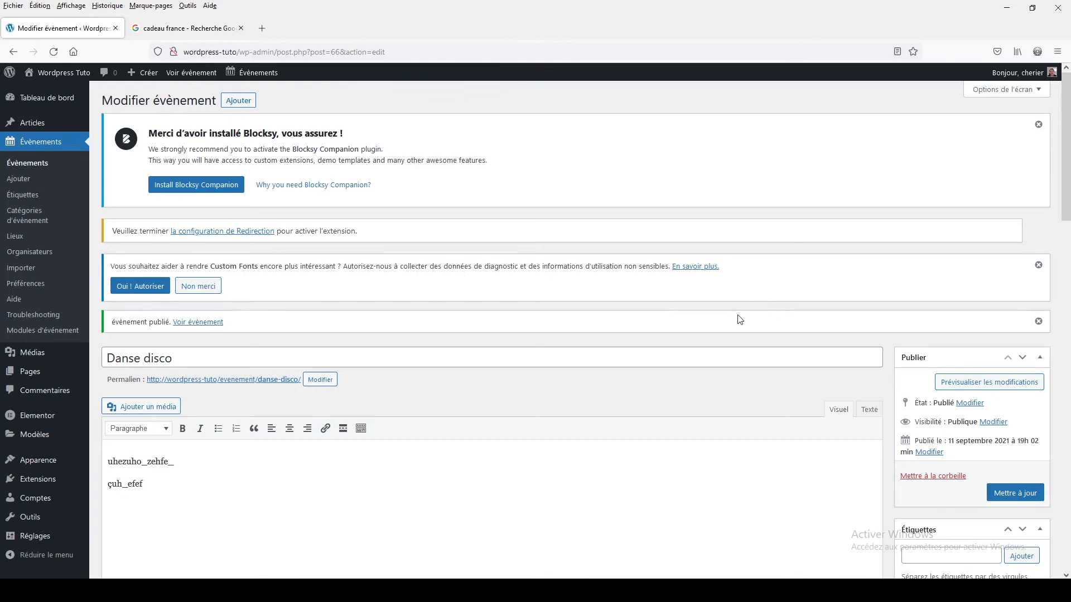
left_click(983, 391)
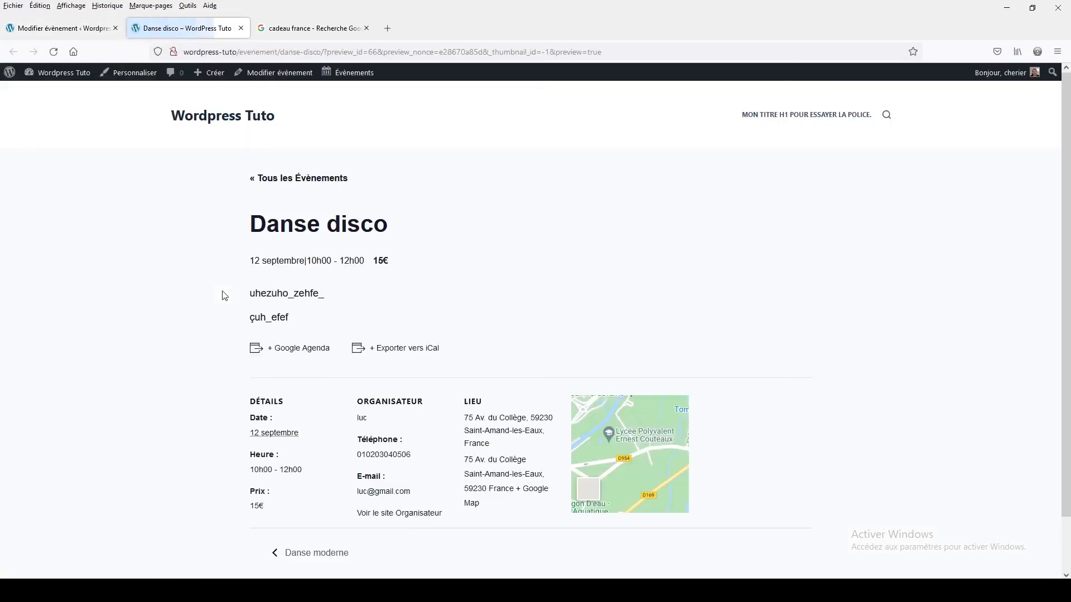
scroll(224, 296, "down", 2)
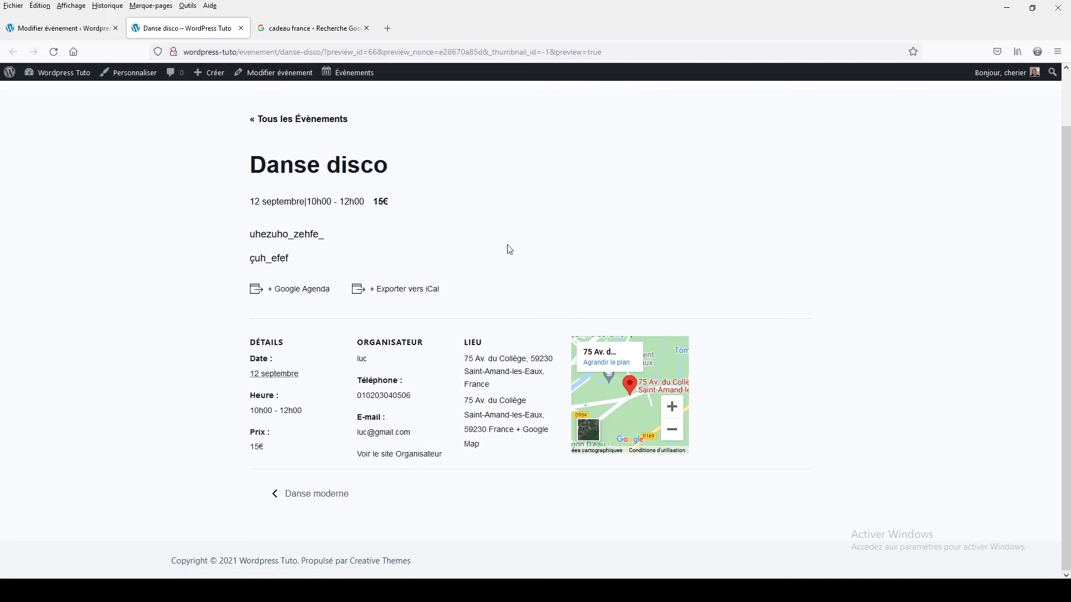
- Open the site's page of all events and examine the list of upcoming events
left_click(316, 123)
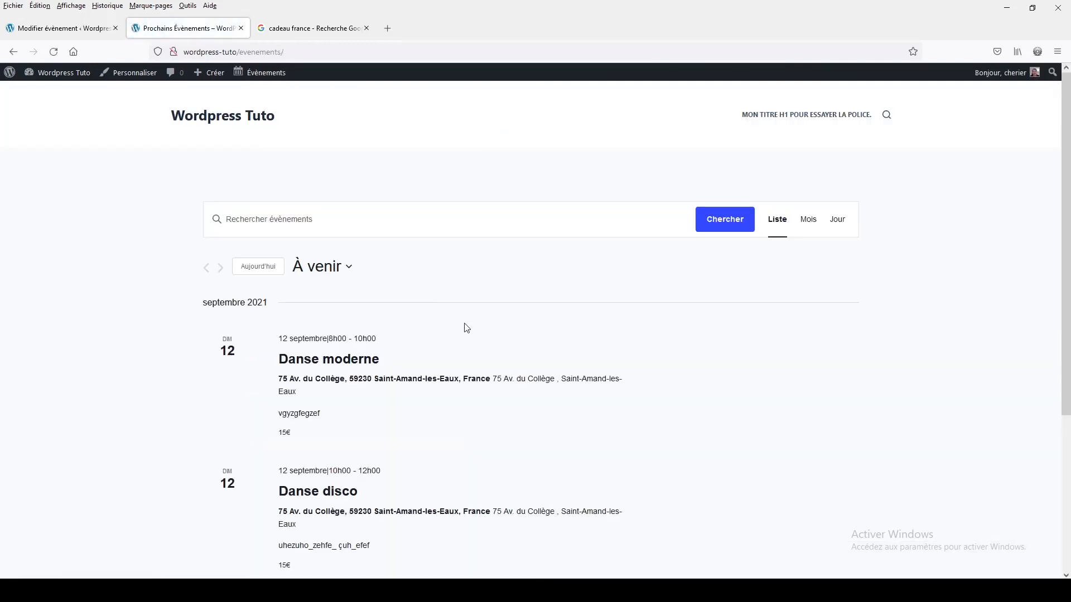
scroll(467, 328, "down", 1)
scroll(467, 328, "down", 3)
scroll(467, 328, "up", 3)
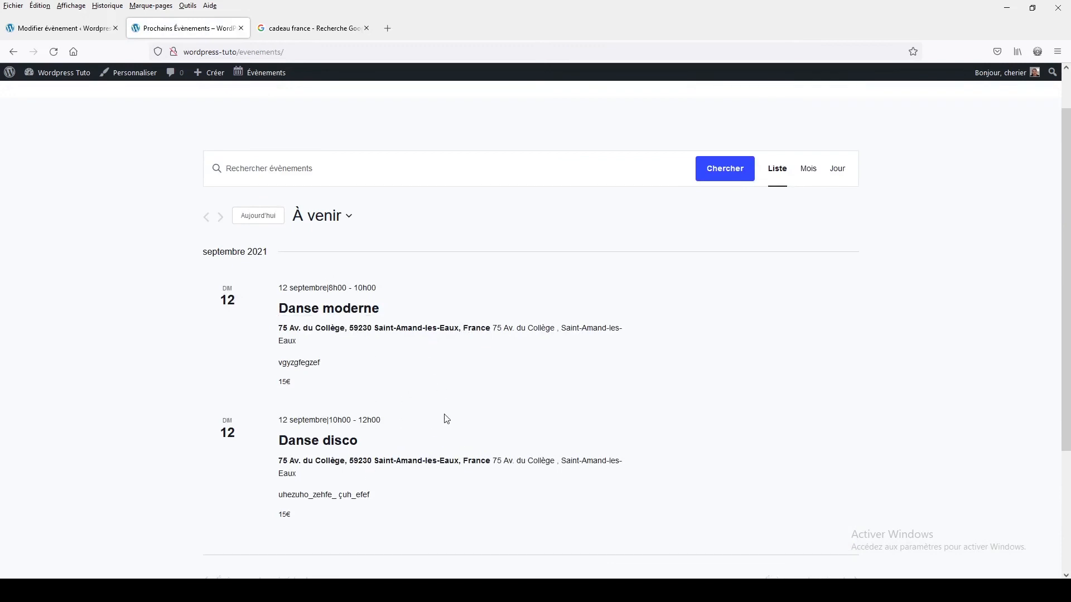
- Set the default calendar view to Mois in the event display preferences and save the changes
left_click(65, 28)
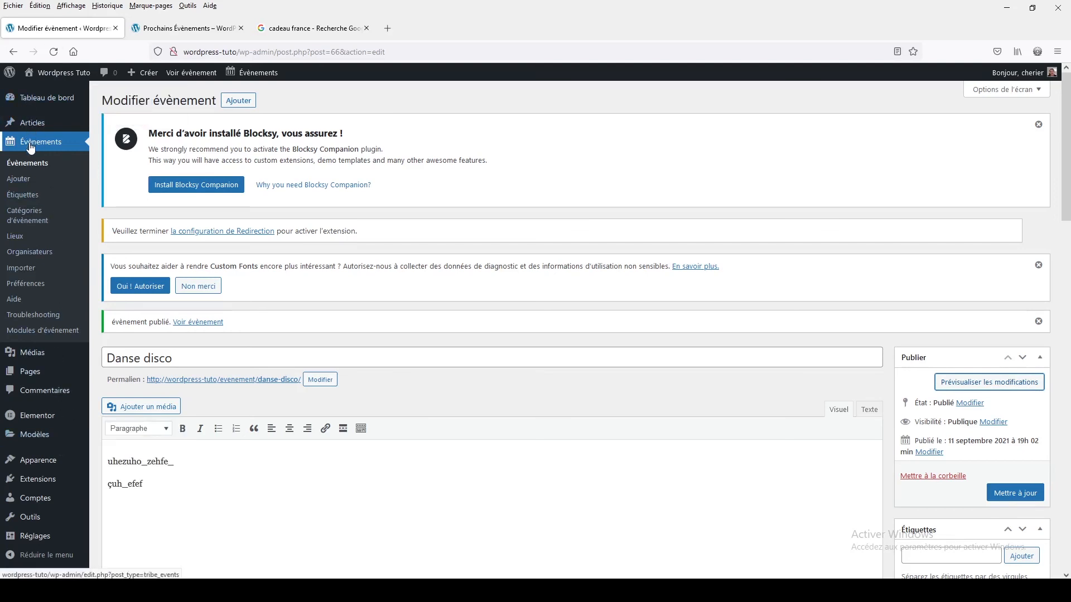
left_click(26, 284)
left_click(175, 335)
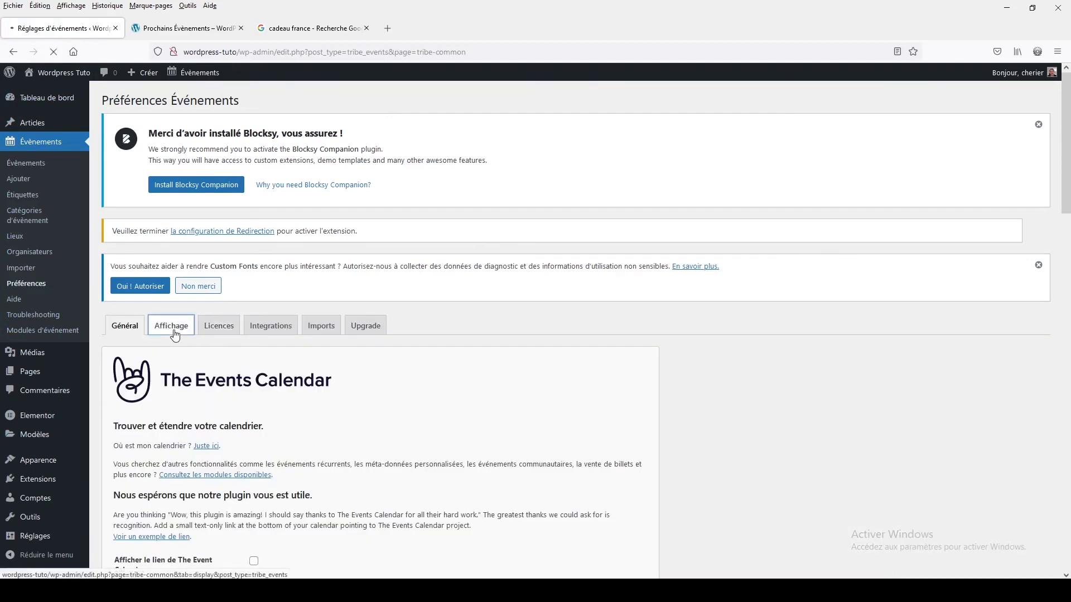
scroll(362, 398, "down", 3)
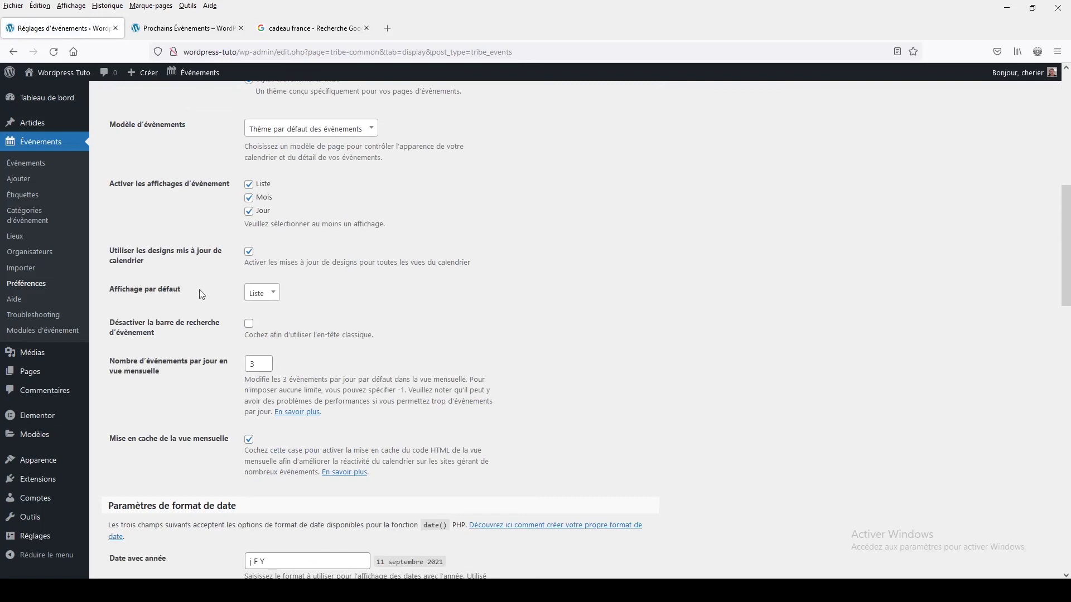
left_click(268, 292)
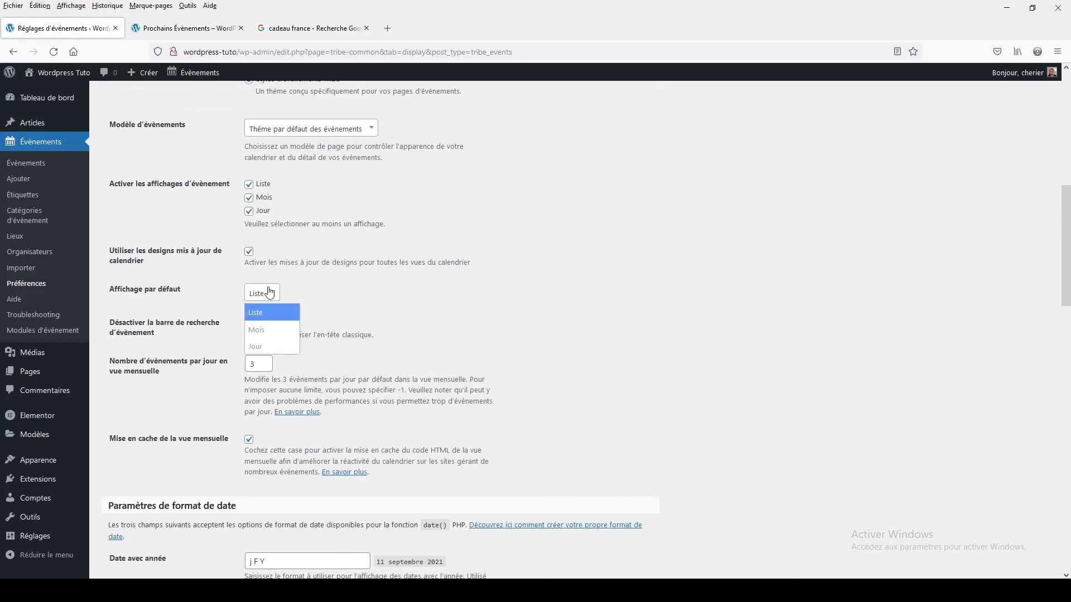
left_click(261, 334)
scroll(363, 307, "down", 15)
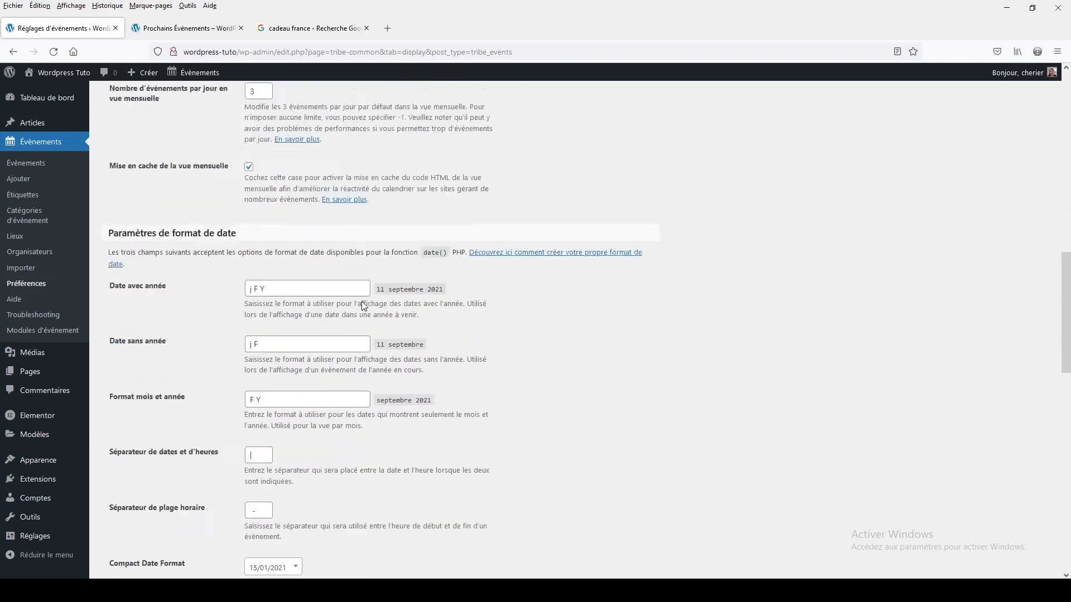
scroll(364, 306, "down", 4)
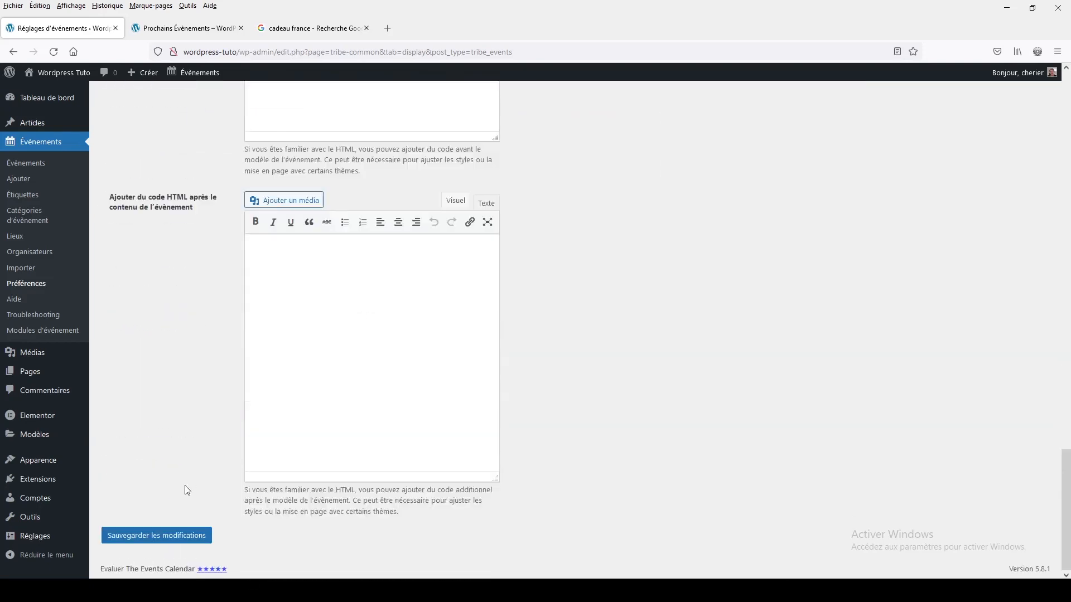
left_click(134, 543)
- Reload the public events page and check how the events are laid out in the calendar
left_click(195, 31)
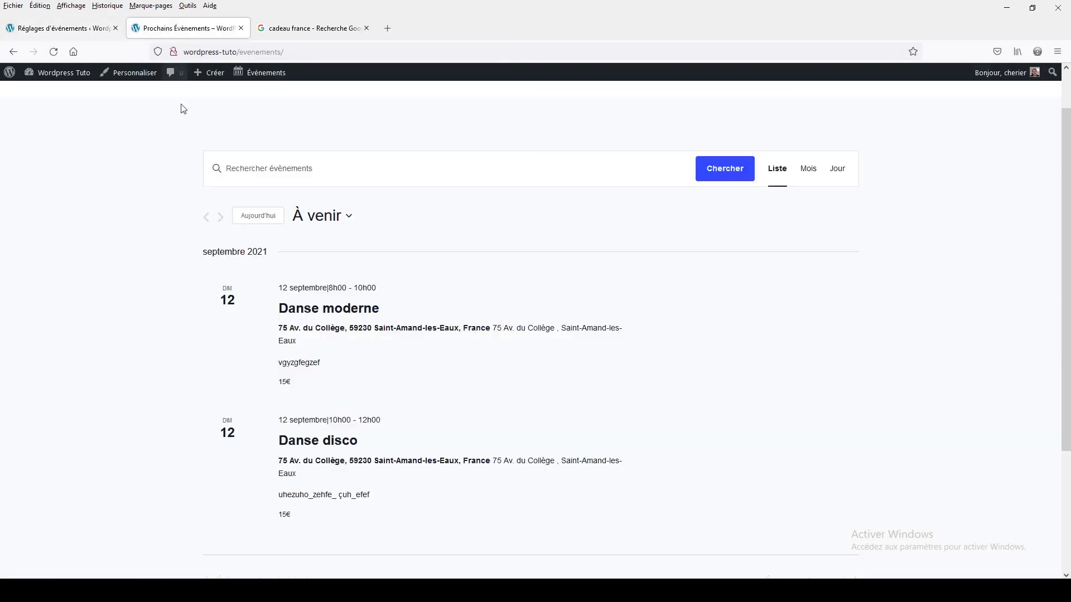
left_click(54, 51)
scroll(868, 238, "down", 6)
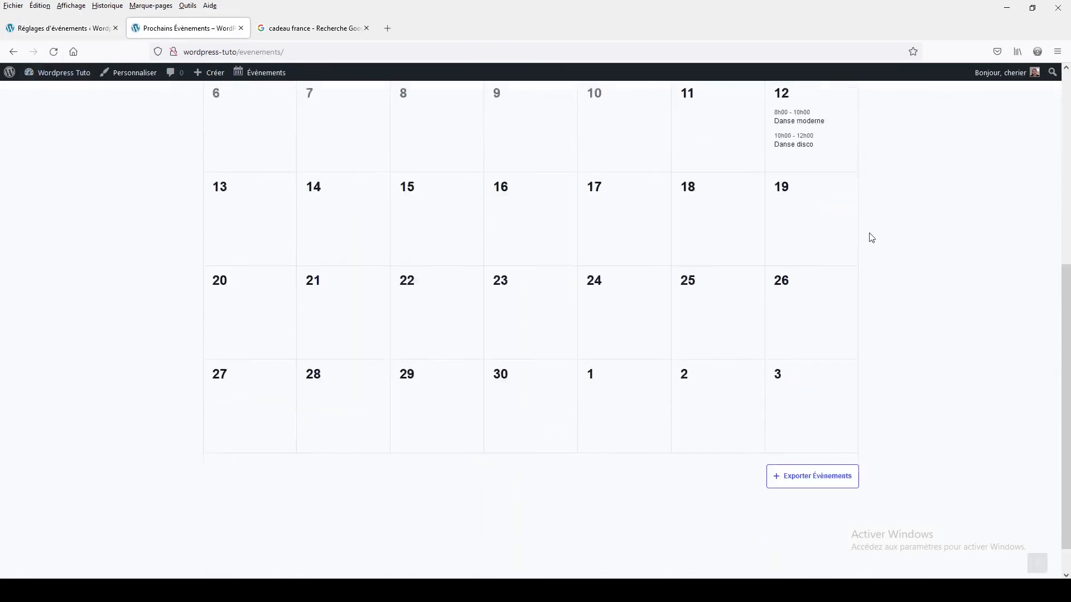
scroll(871, 237, "up", 2)
scroll(869, 237, "up", 4)
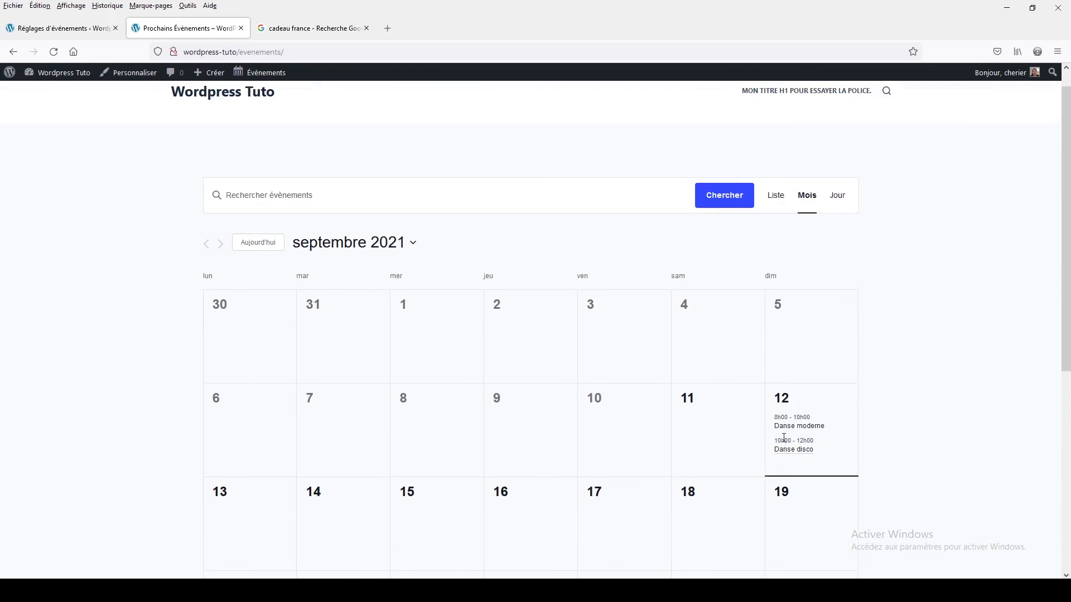
- View the Danse disco event from the month calendar and return to the page of all events
mouse_move(786, 455)
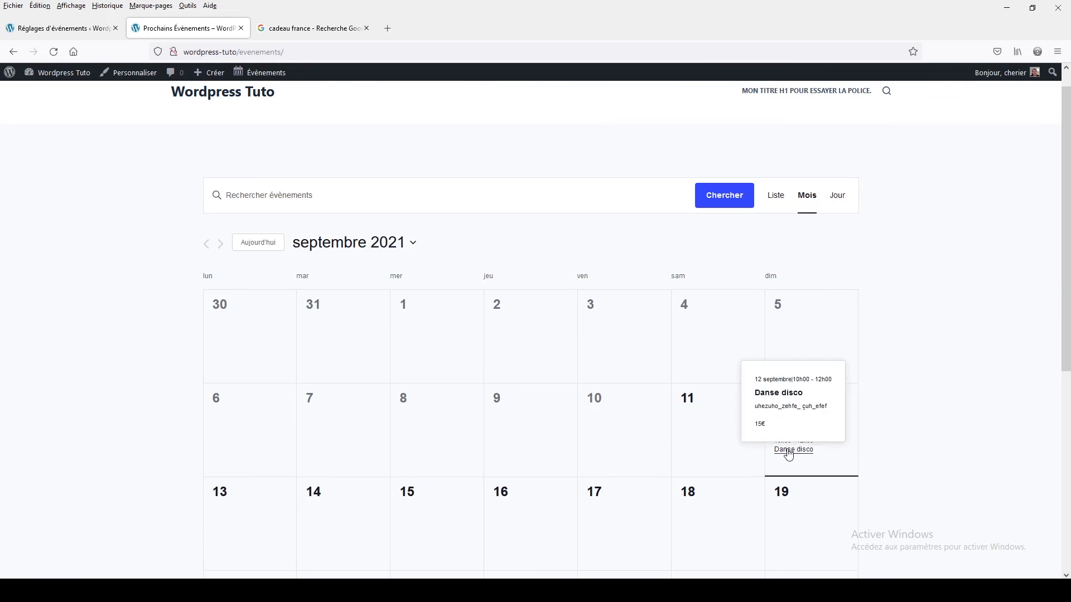
left_click(789, 453)
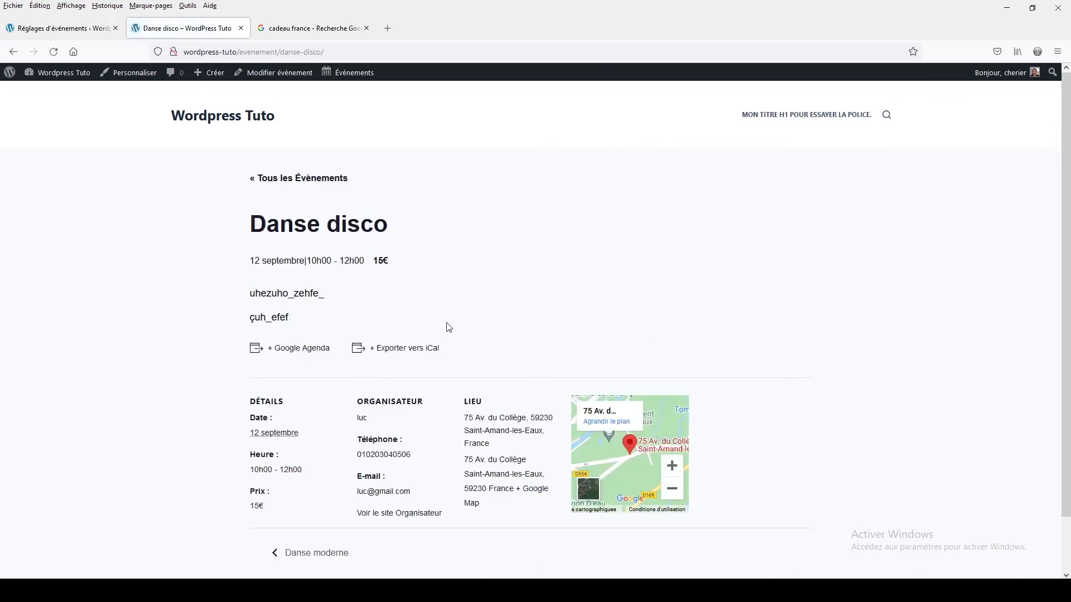
left_click(320, 179)
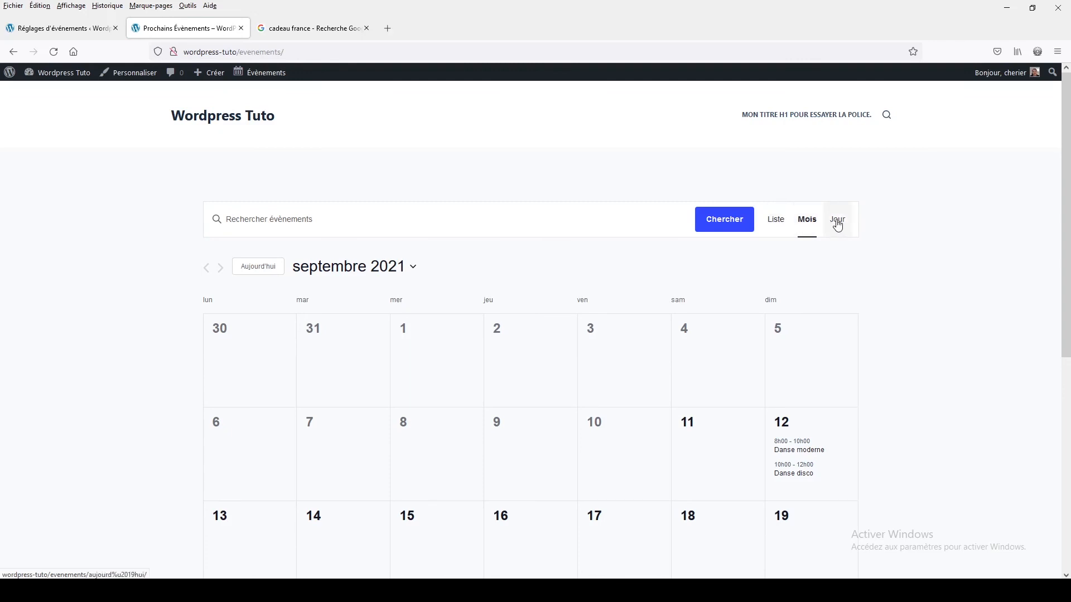
- Compare the Liste, Mois and Jour views of the events page, ending on the Mois view
left_click(778, 223)
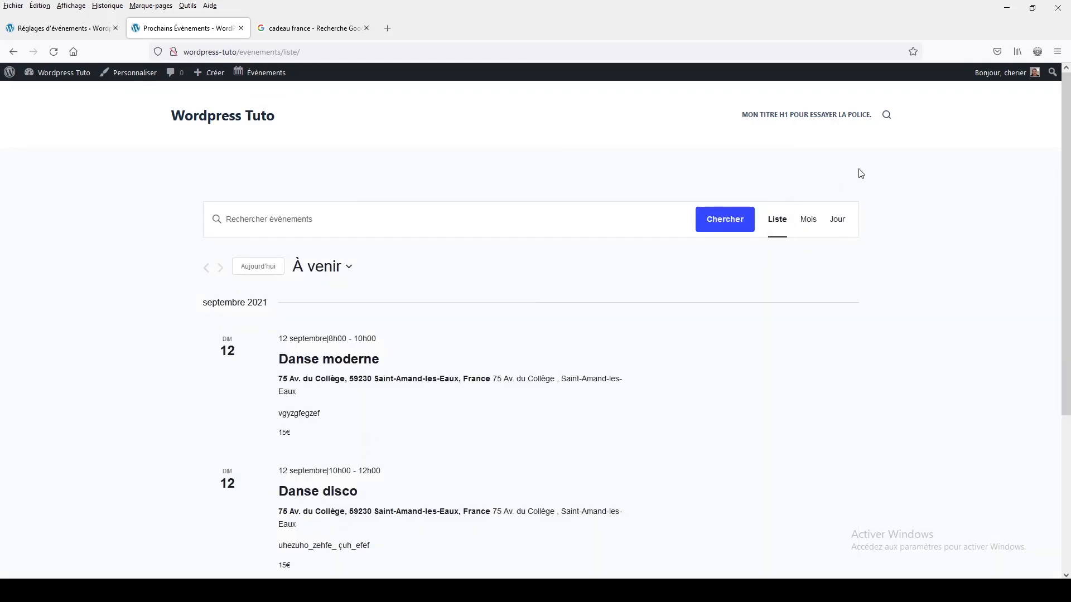
left_click(811, 232)
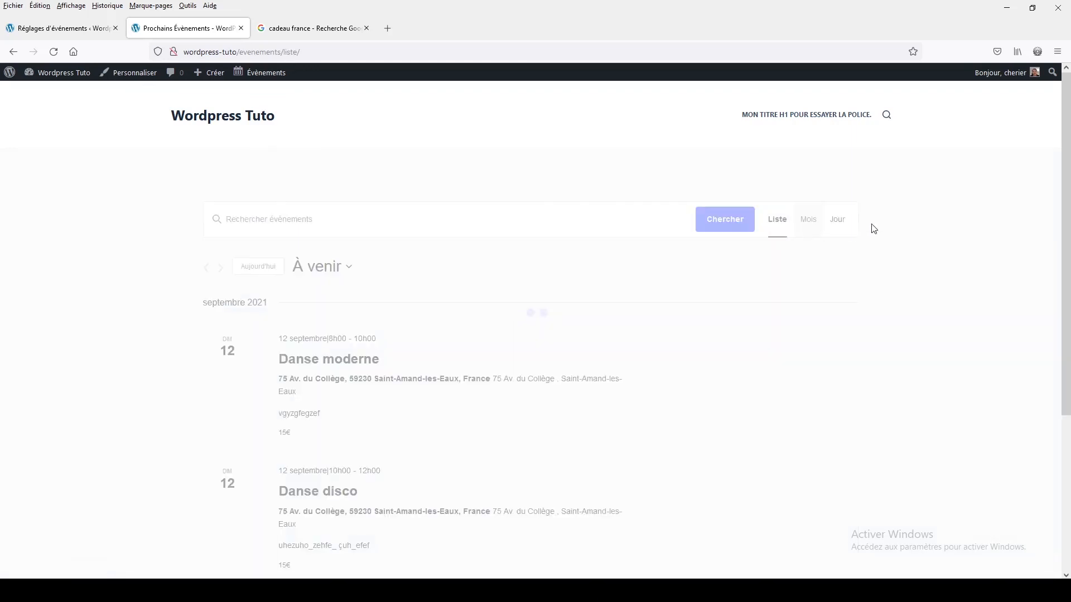
left_click(838, 221)
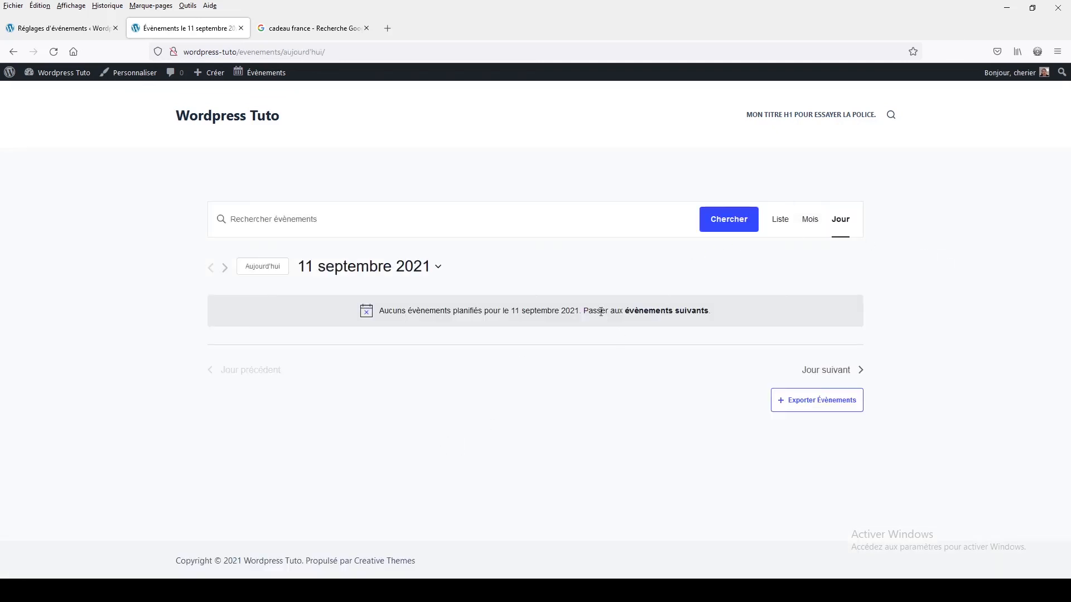
left_click(807, 226)
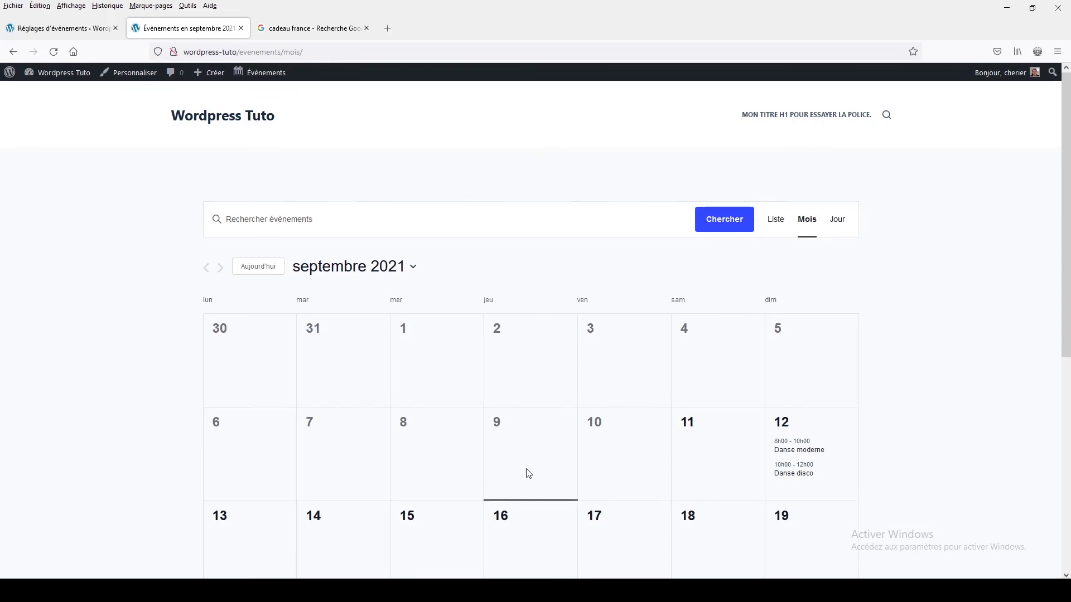
scroll(526, 474, "down", 3)
scroll(526, 473, "up", 3)
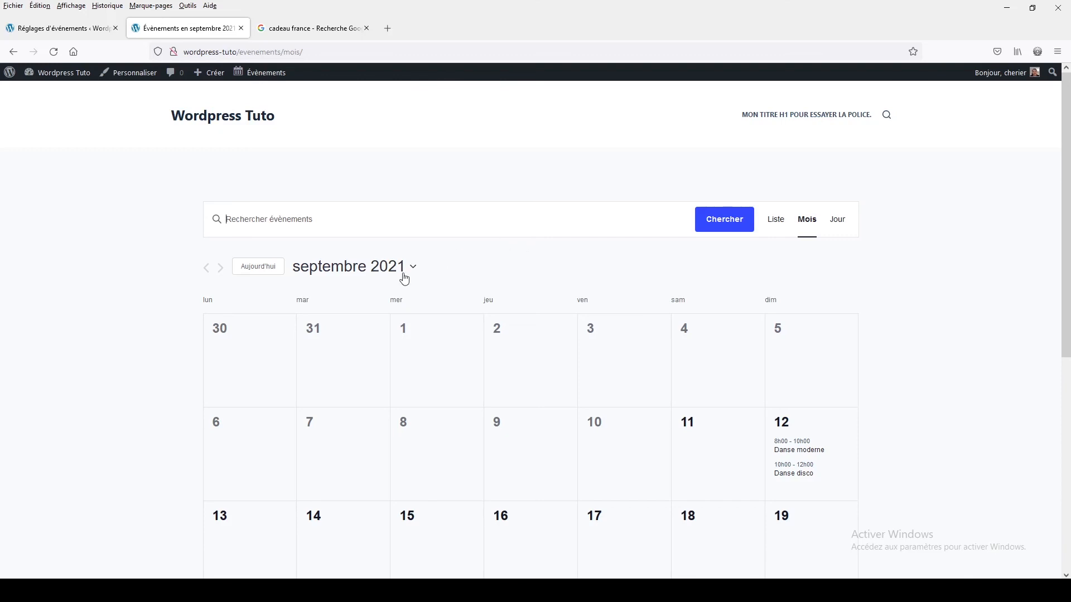
- Browse the month calendar to October 2021 and on to November 2021
left_click(385, 268)
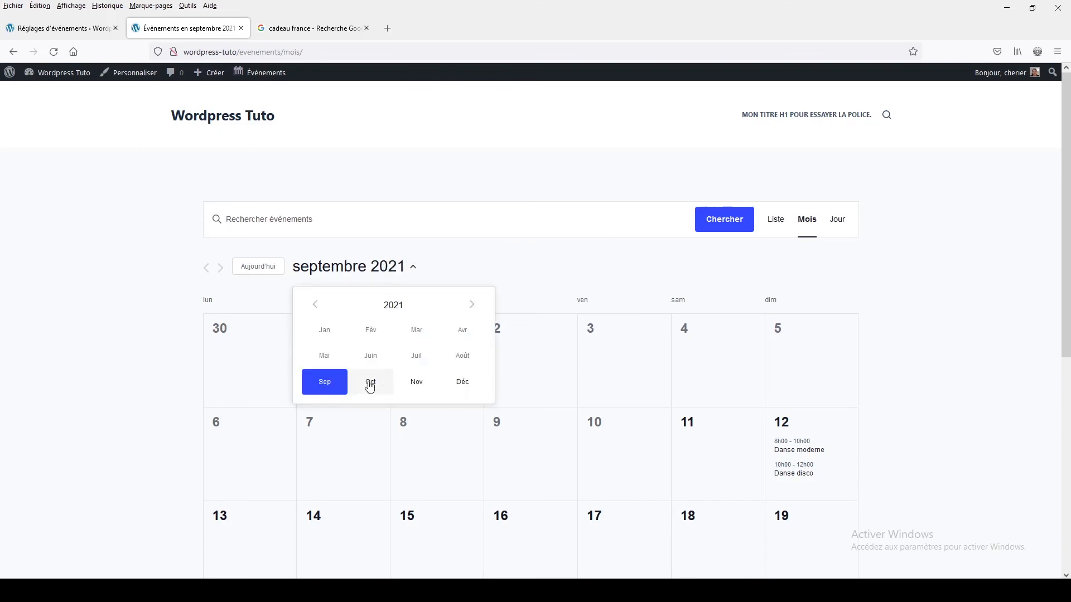
left_click(370, 382)
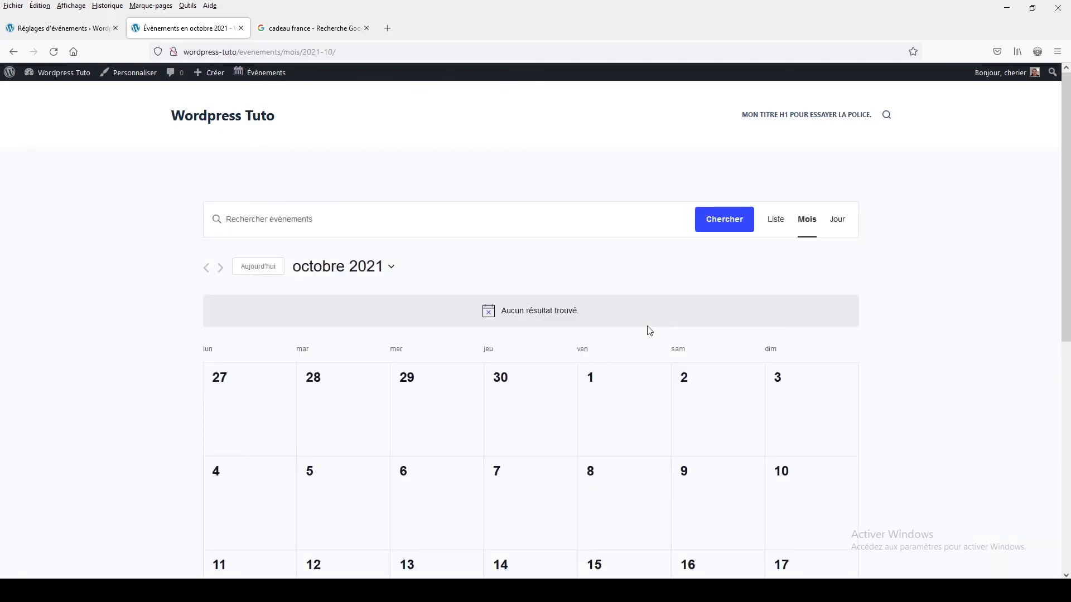
left_click(344, 274)
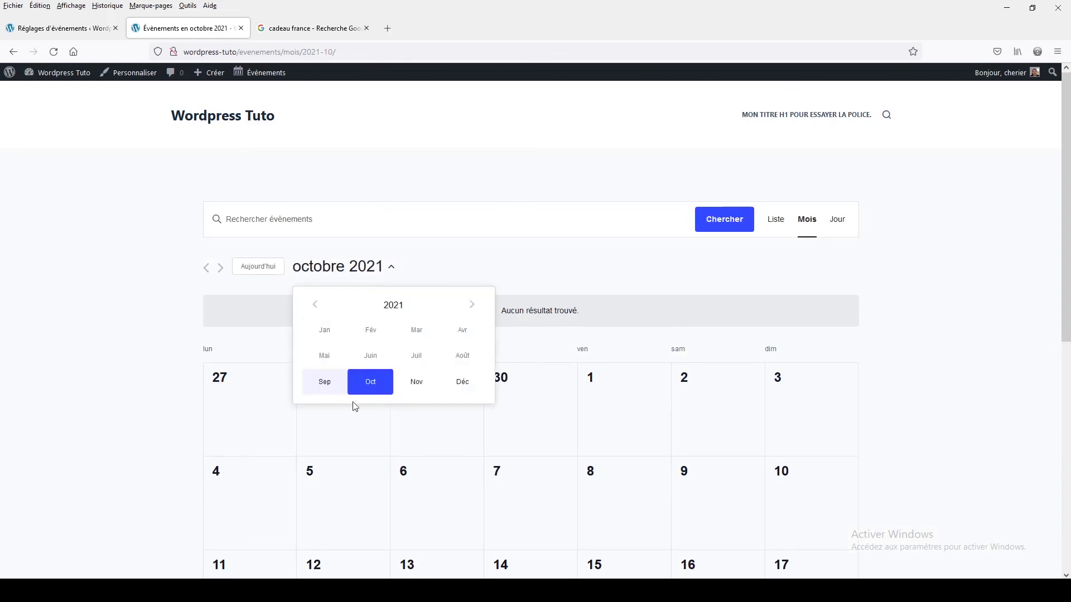
left_click(420, 383)
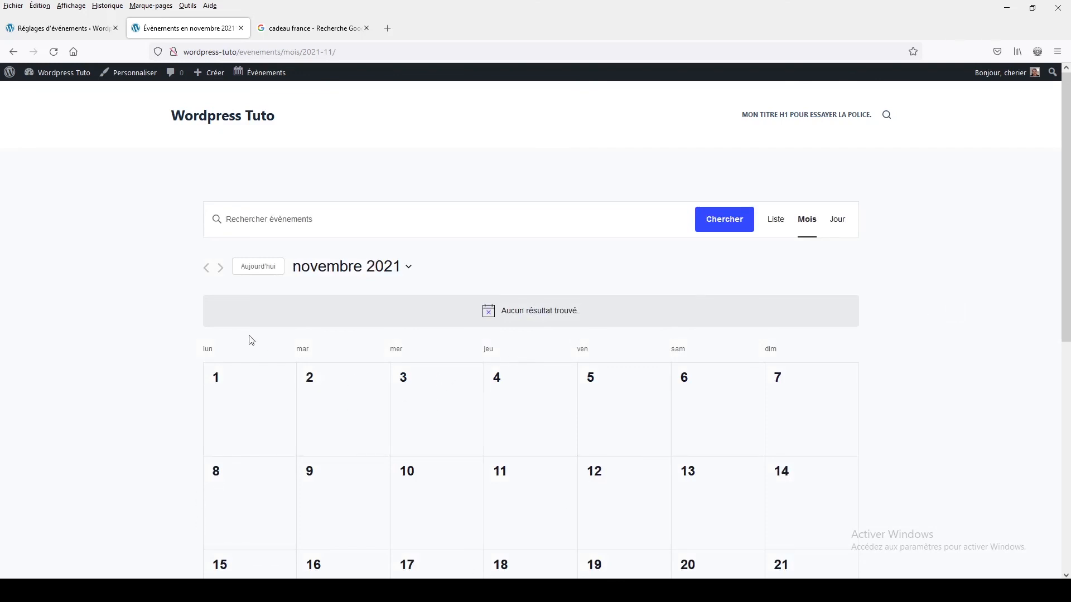
- Return to the WordPress dashboard and create a new article with the Elementor editor
mouse_move(55, 77)
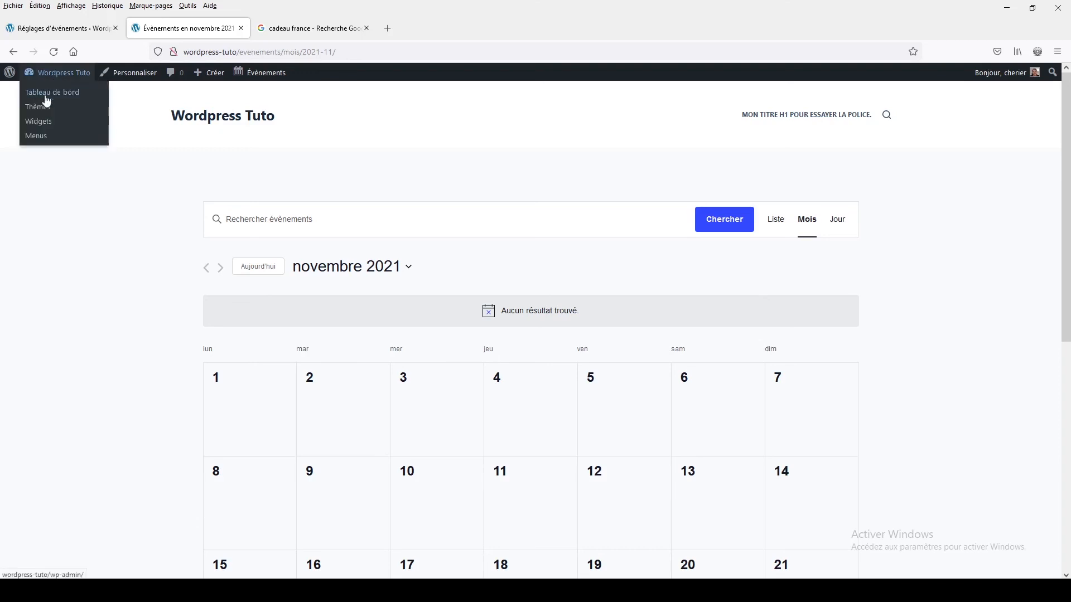
left_click(44, 95)
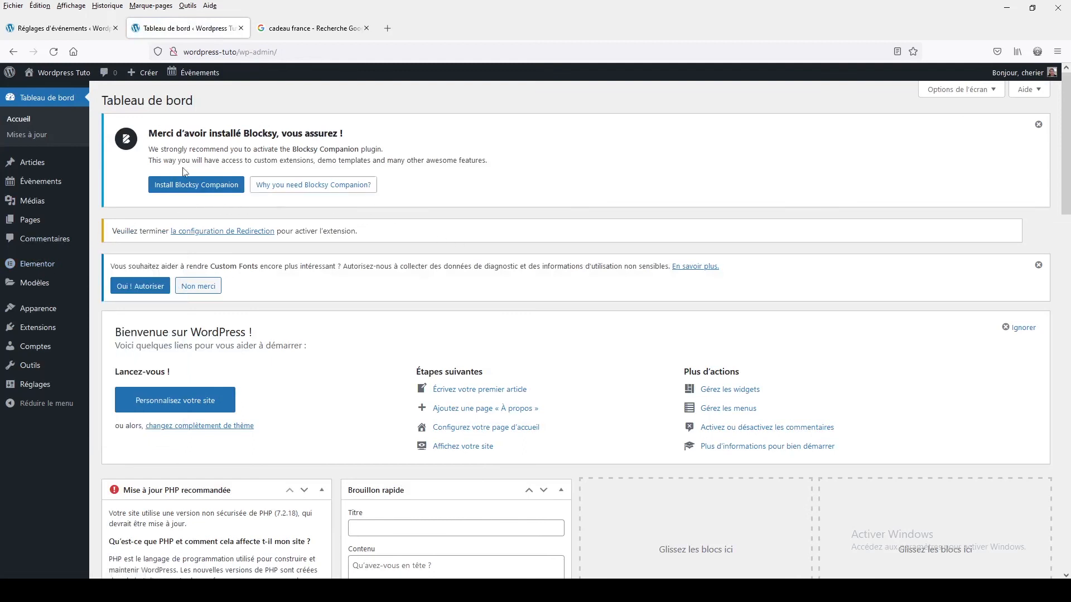
left_click(28, 169)
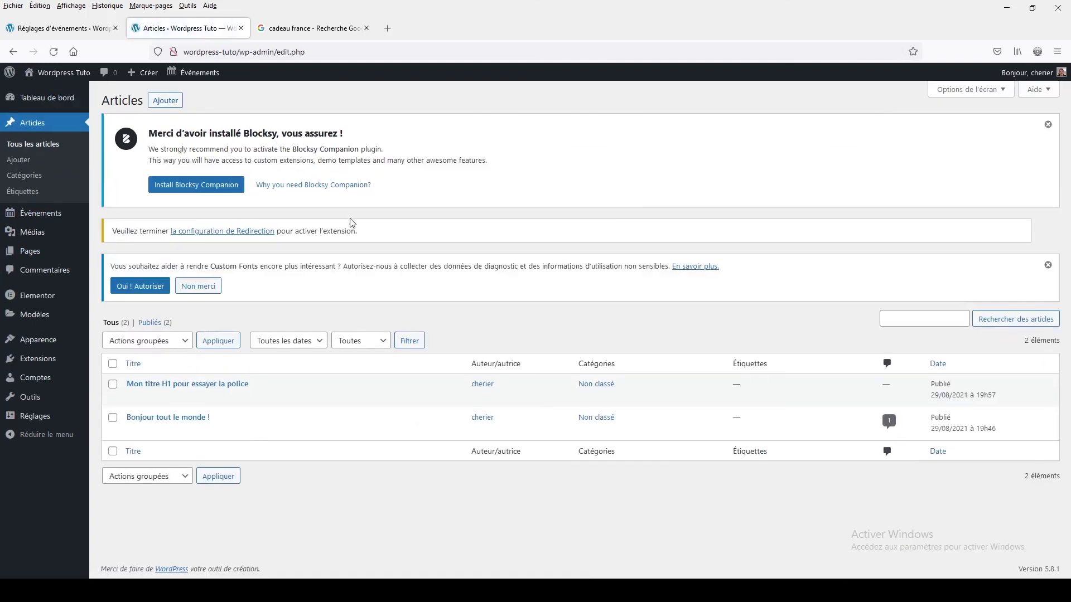
left_click(166, 101)
left_click(289, 83)
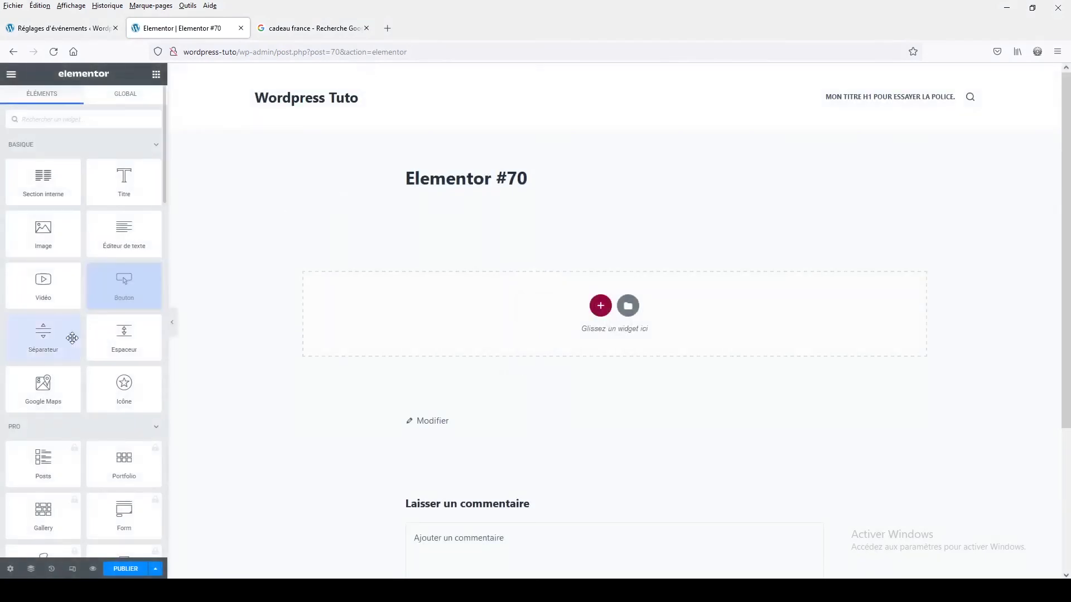
- Add the WordPress widget Liste des évènements to the article's empty content area and publish the article
scroll(68, 357, "down", 10)
scroll(68, 379, "down", 10)
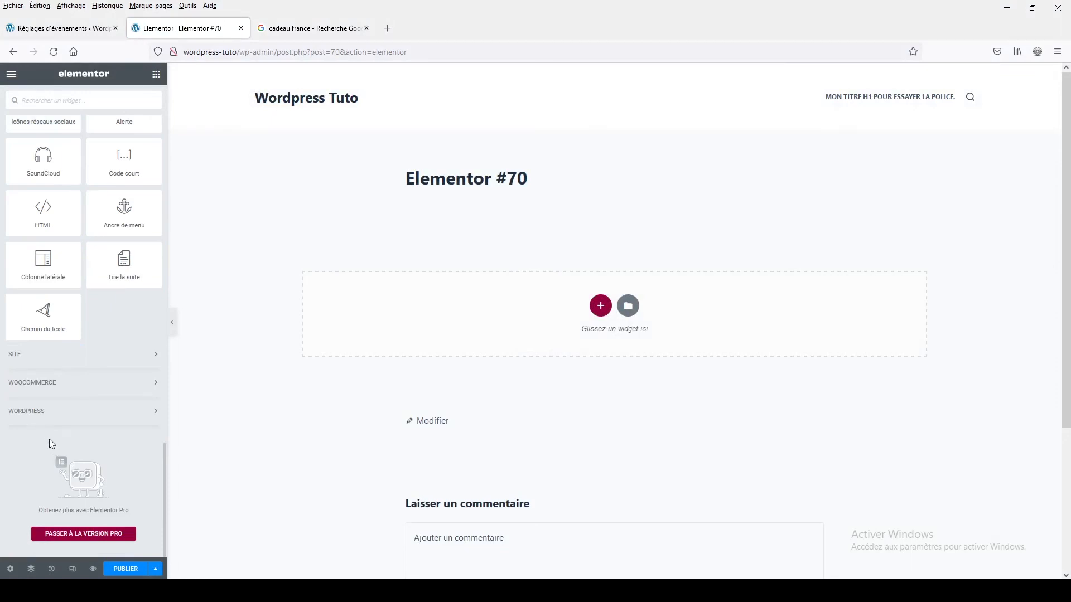
left_click(40, 418)
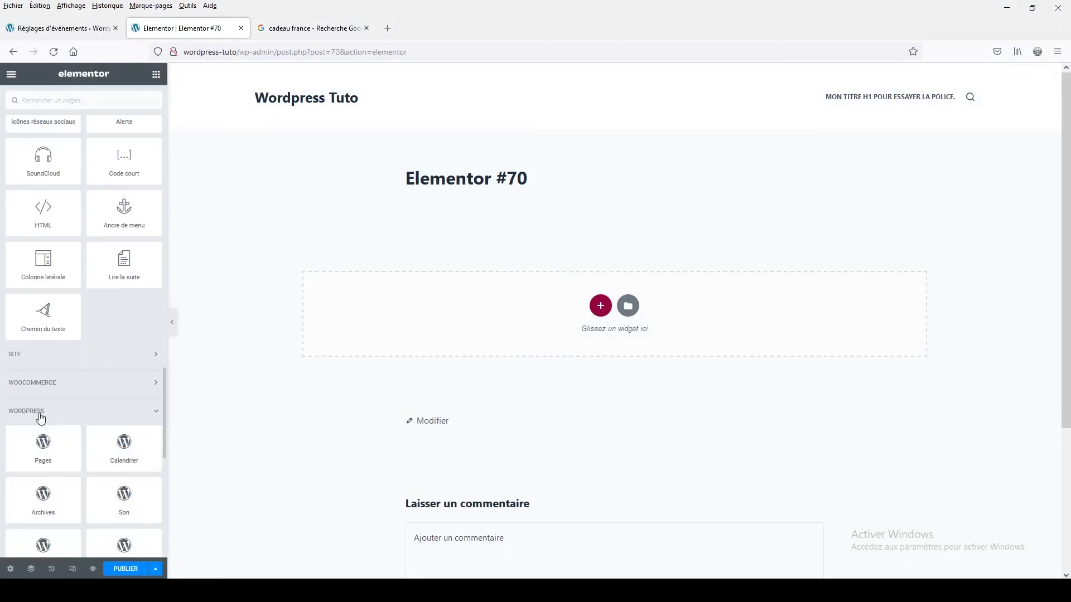
scroll(39, 413, "down", 5)
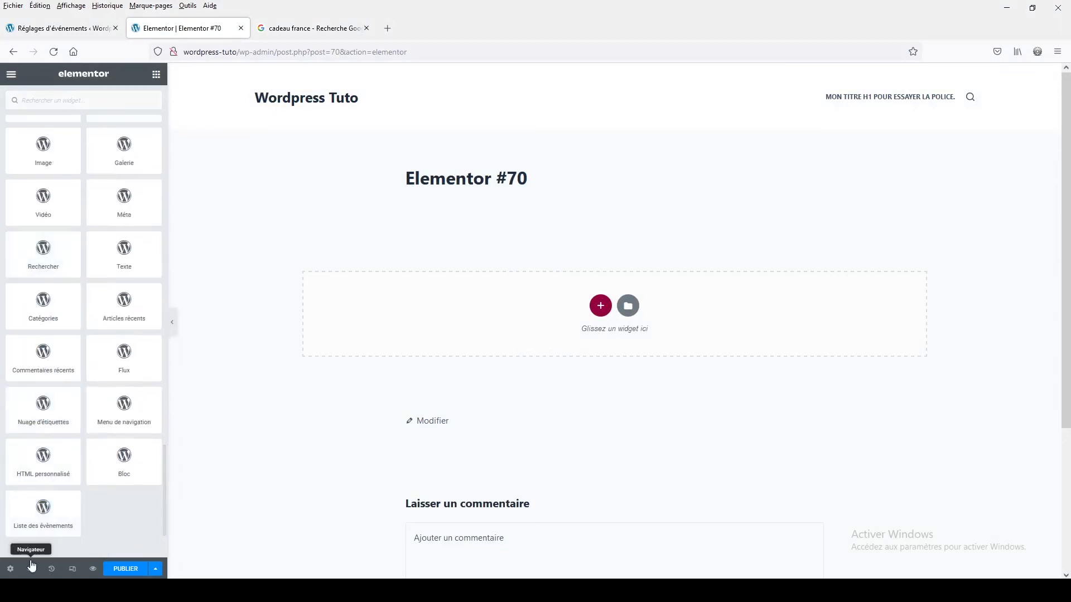
left_click_drag(28, 519, 564, 319)
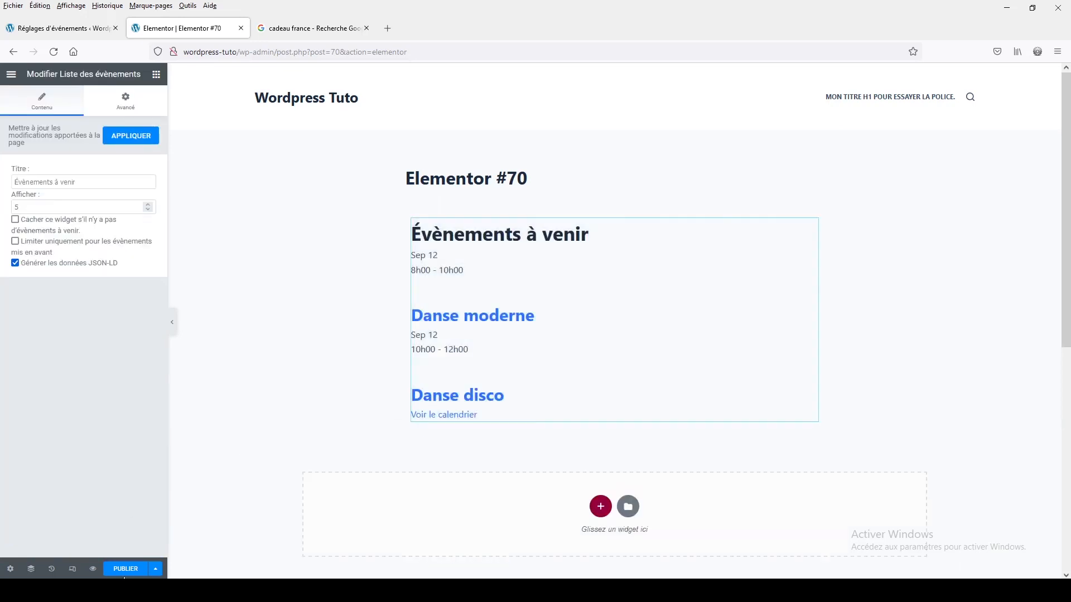
left_click(123, 573)
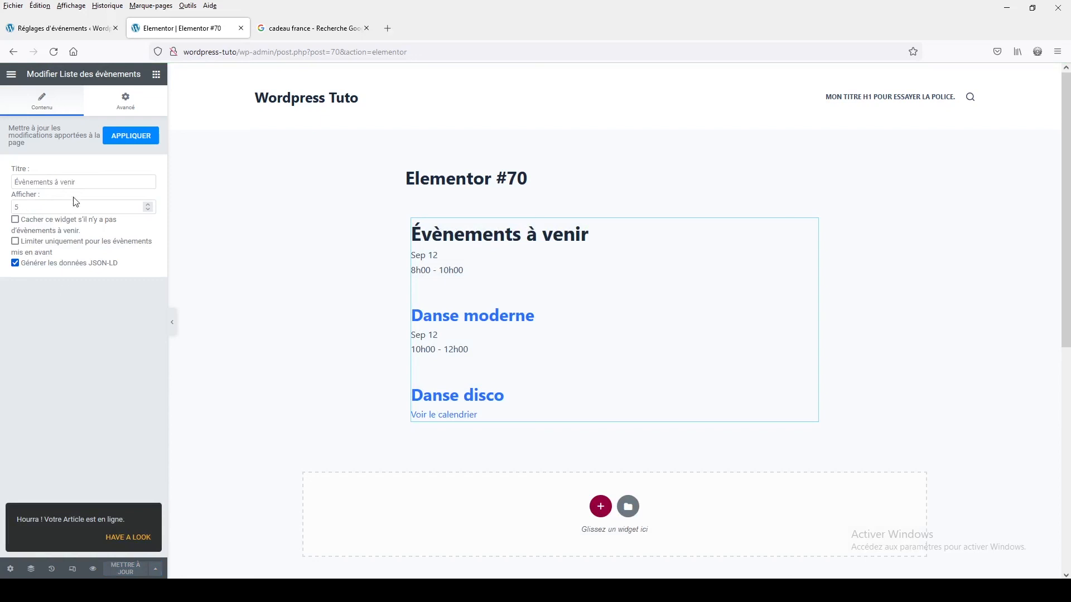
- Preview the published article and follow its Voir Le Calendrier link
left_click(93, 569)
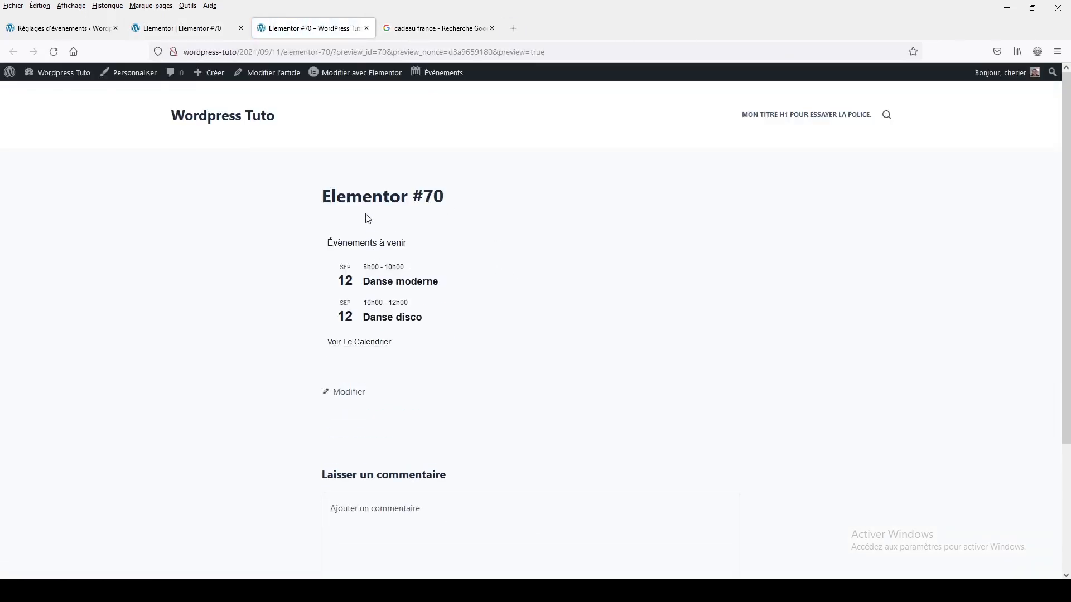
left_click(363, 343)
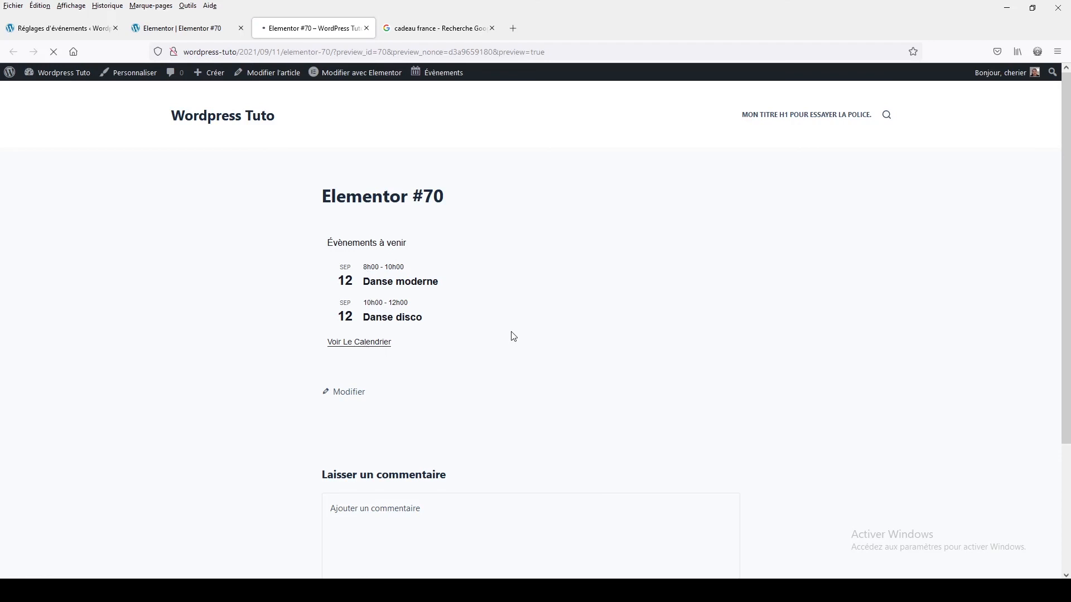